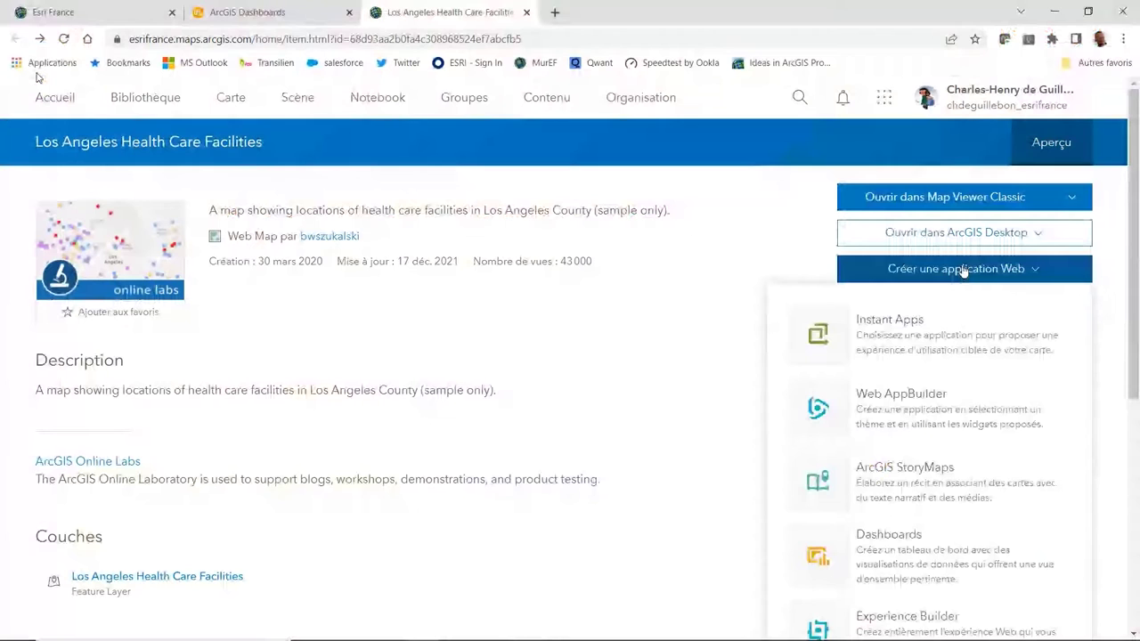
Create a dashboard from the Los Angeles Health Care Facilities map, titled dbdSIG2022, tagged SIG2022 and stored in the Conferences folder.
{"action": "left_click", "coordinate": [888, 543]}
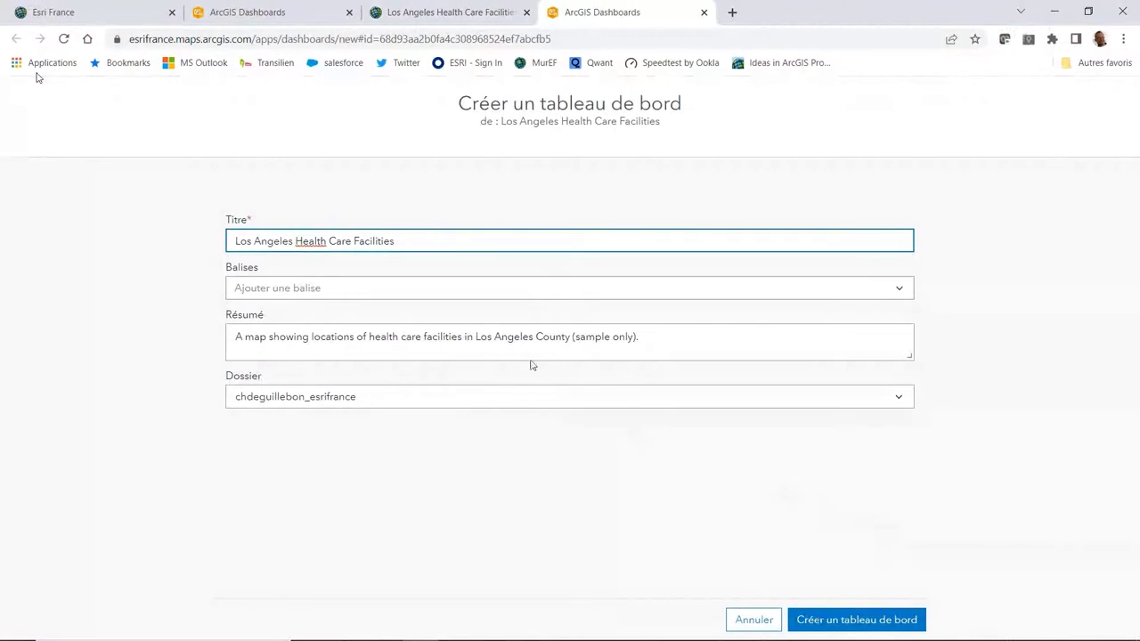
{"action": "key", "text": "ctrl+a"}
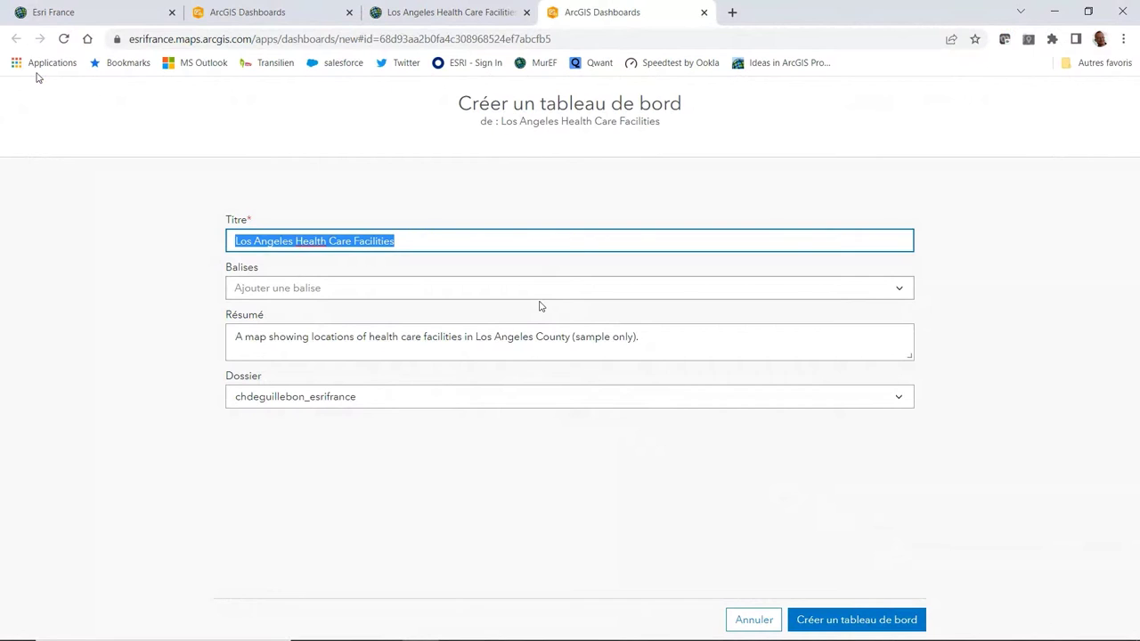
{"action": "type", "text": "dbdSIG"}
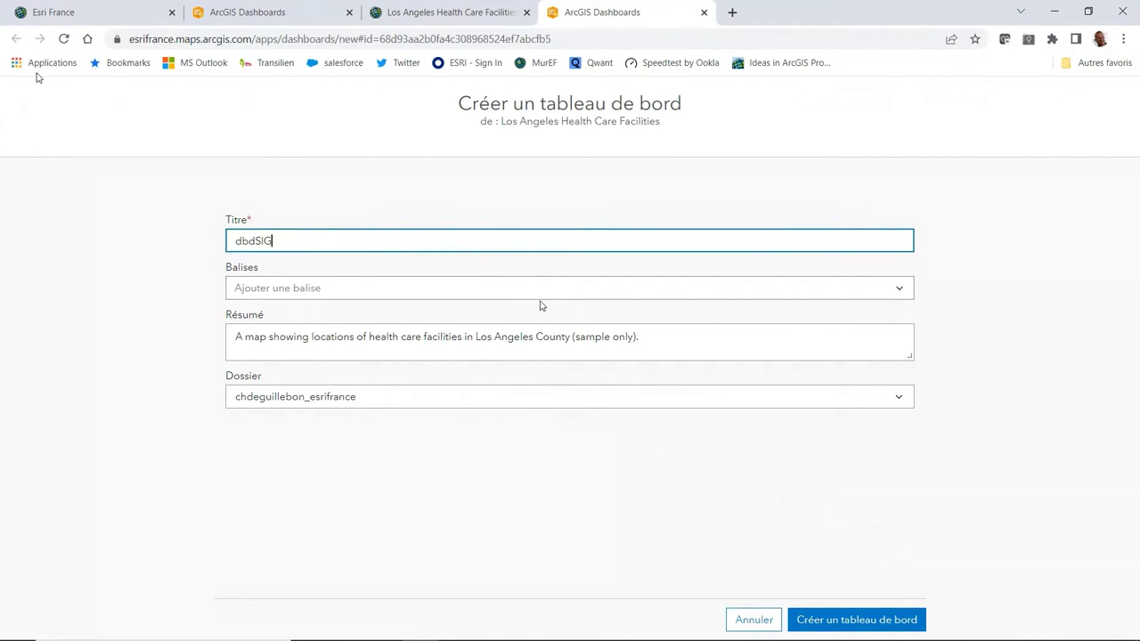
{"action": "type", "text": "2022"}
{"action": "key", "text": "Tab"}
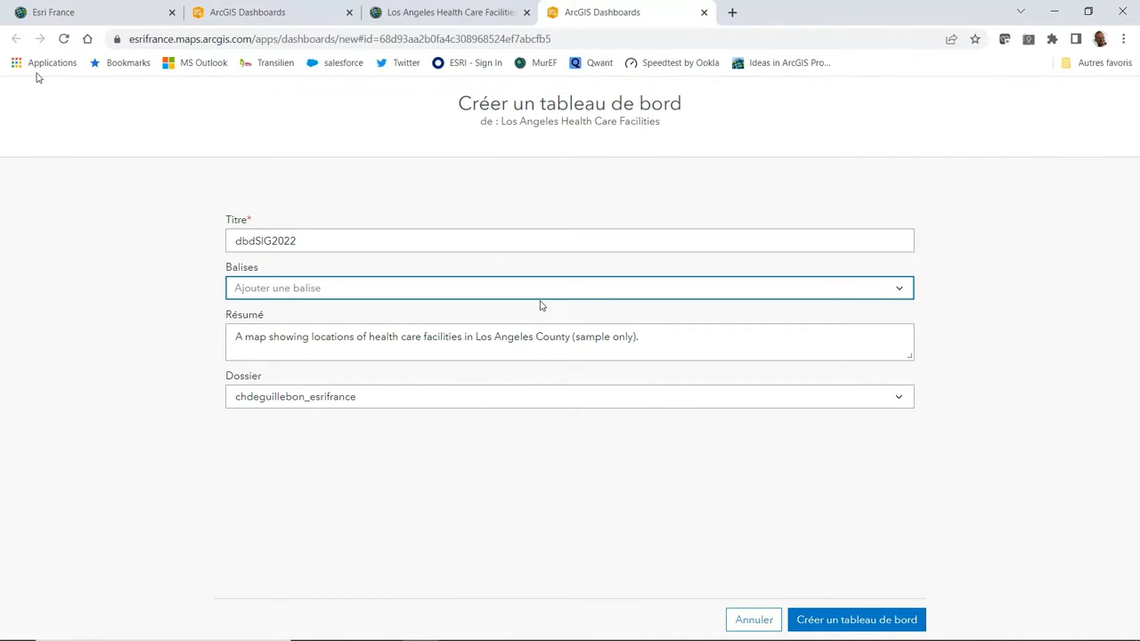
{"action": "type", "text": "SIG2022"}
{"action": "key", "text": "Return"}
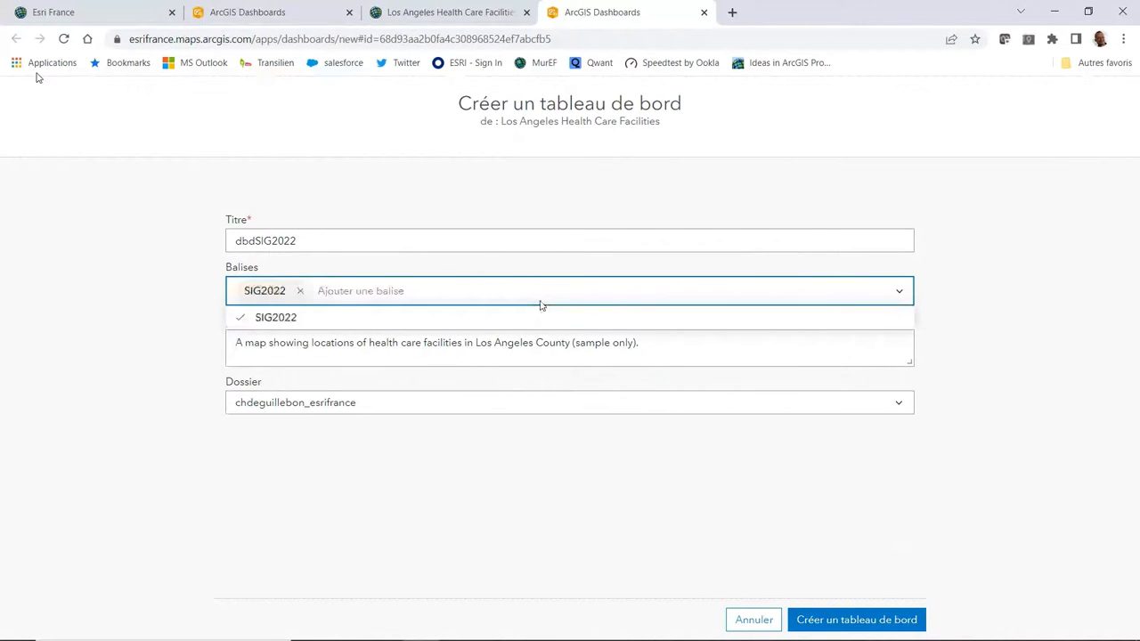
{"action": "left_click", "coordinate": [897, 408]}
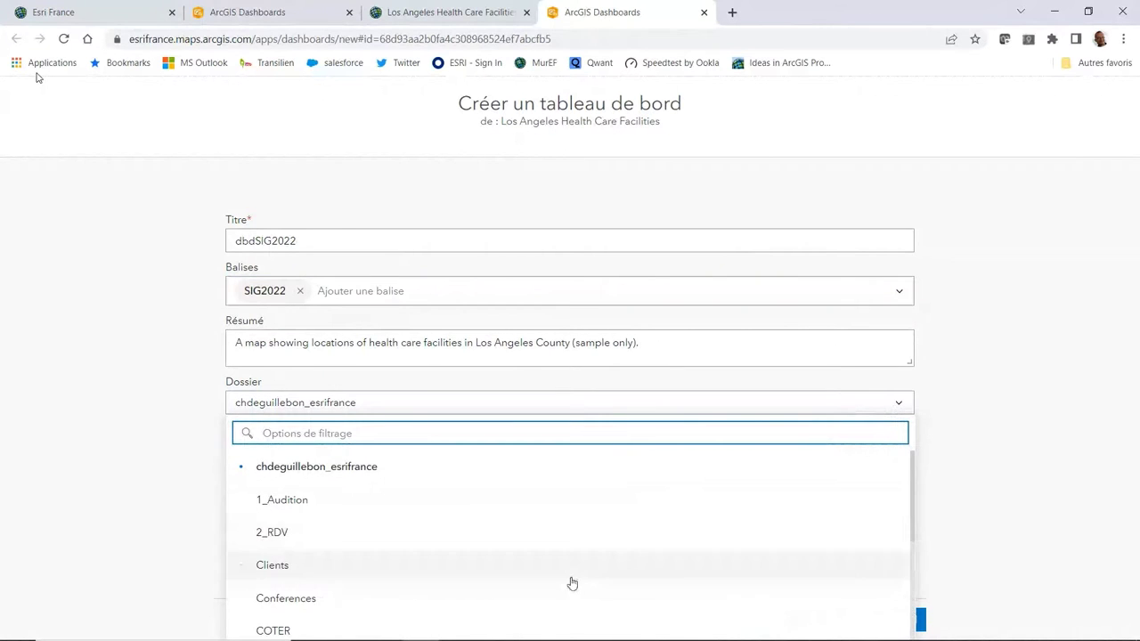
{"action": "left_click", "coordinate": [550, 601]}
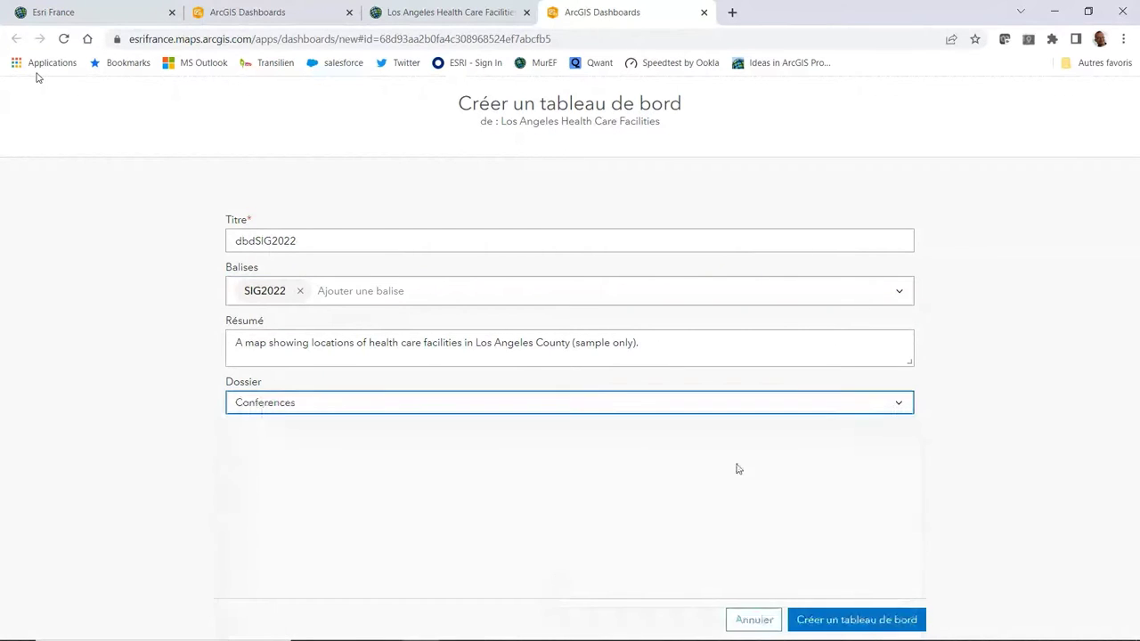
{"action": "left_click", "coordinate": [864, 621]}
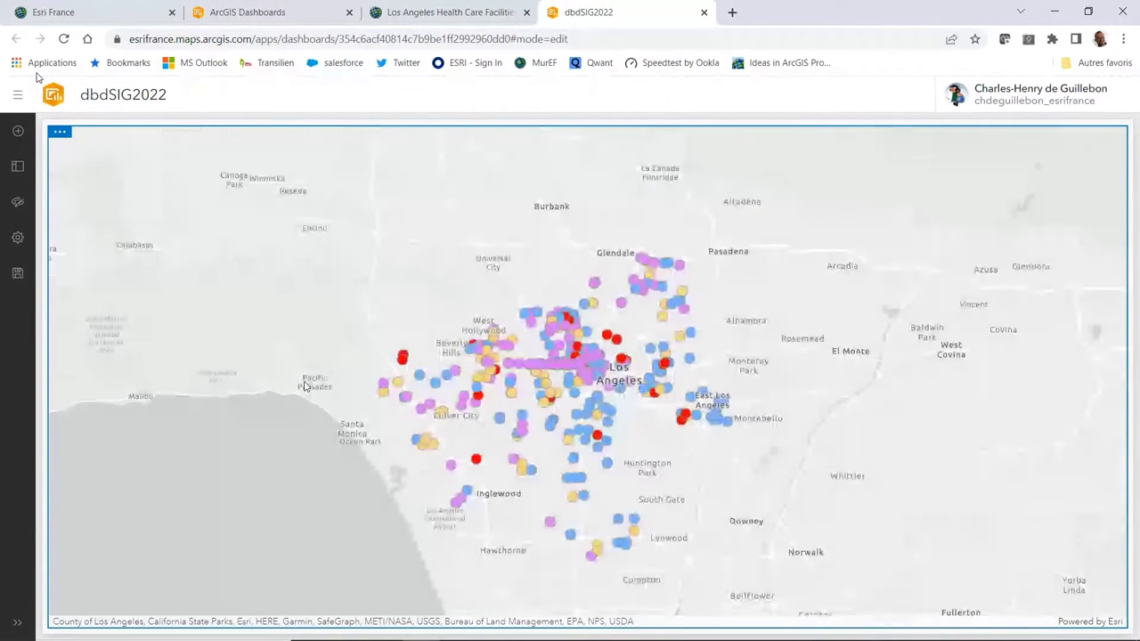
Give the map a line scale bar, default extent and bookmarks, legend, layer visibility, basemap selector and zoom controls, with a point zoom scale of 1000.
{"action": "mouse_move", "coordinate": [58, 135]}
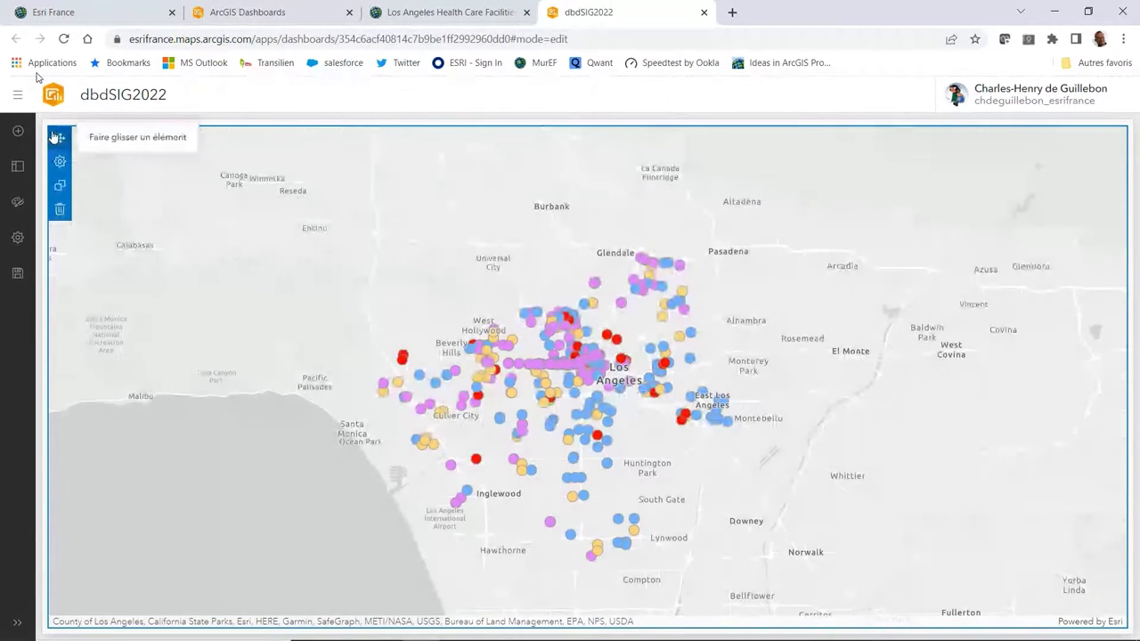
{"action": "left_click", "coordinate": [59, 163]}
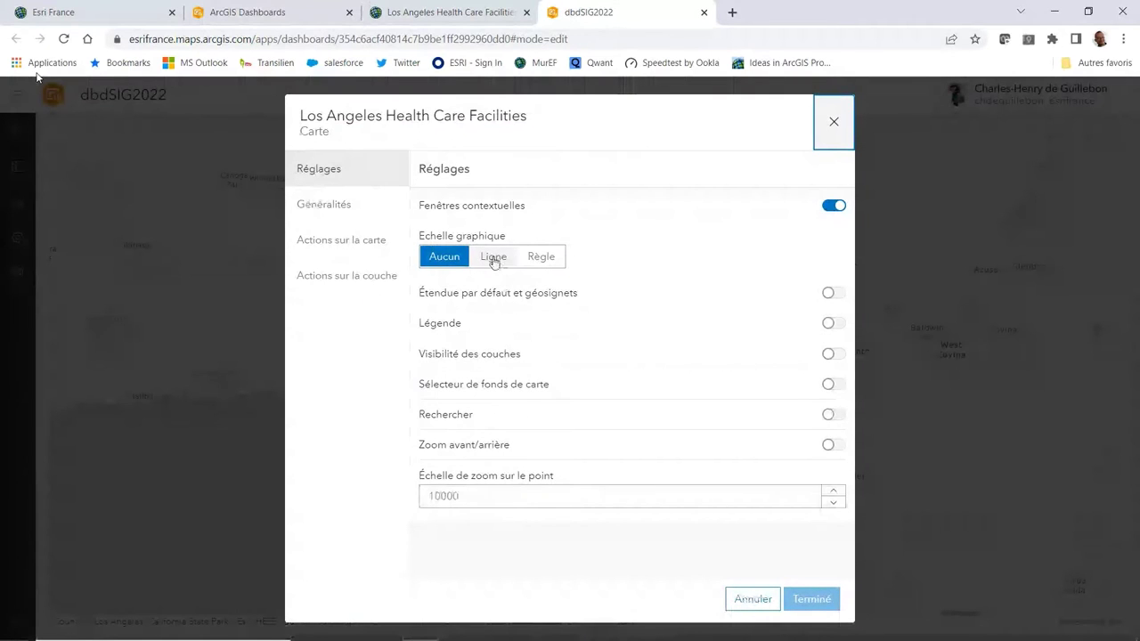
{"action": "left_click", "coordinate": [493, 257]}
{"action": "left_click", "coordinate": [837, 293]}
{"action": "left_click", "coordinate": [840, 328]}
{"action": "left_click", "coordinate": [838, 357]}
{"action": "left_click", "coordinate": [839, 387]}
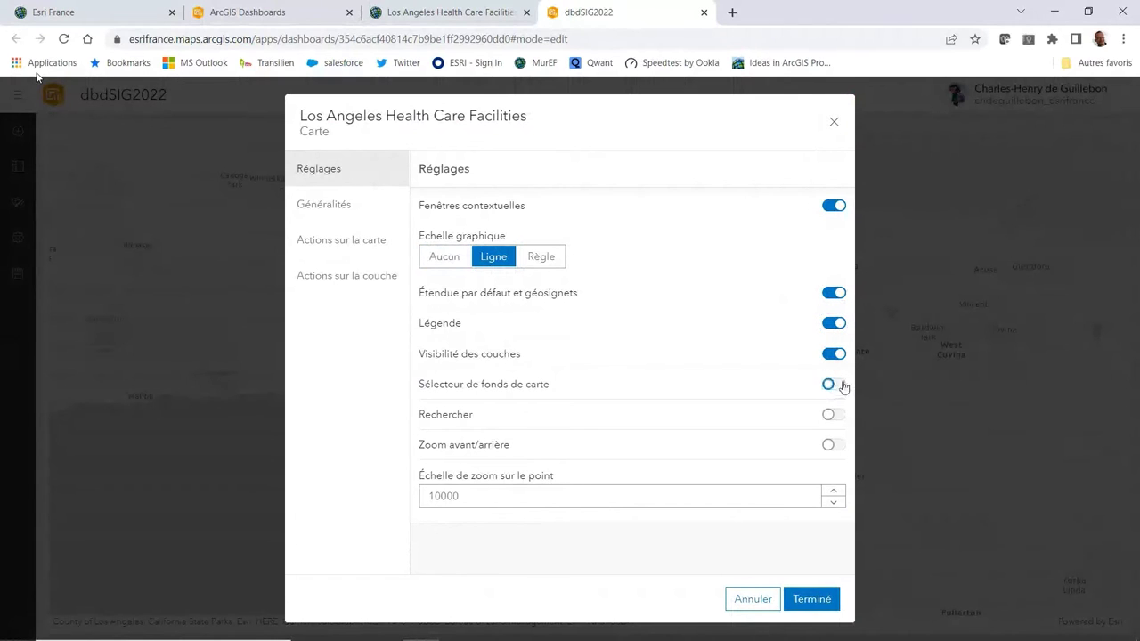
{"action": "left_click", "coordinate": [832, 447]}
{"action": "left_click", "coordinate": [629, 499]}
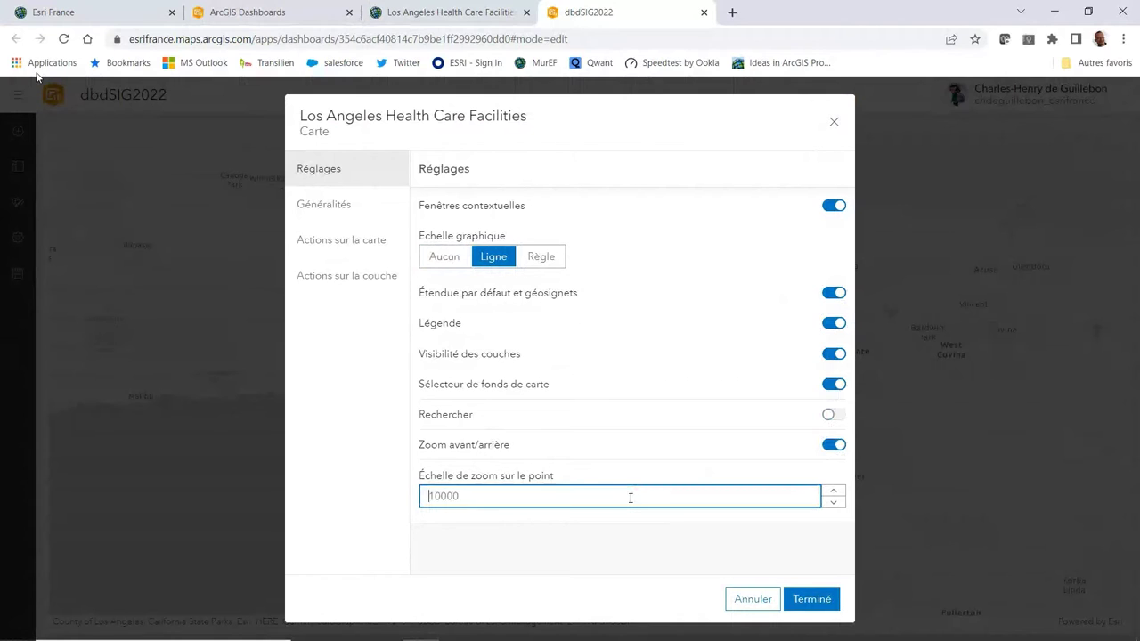
{"action": "type", "text": "1000"}
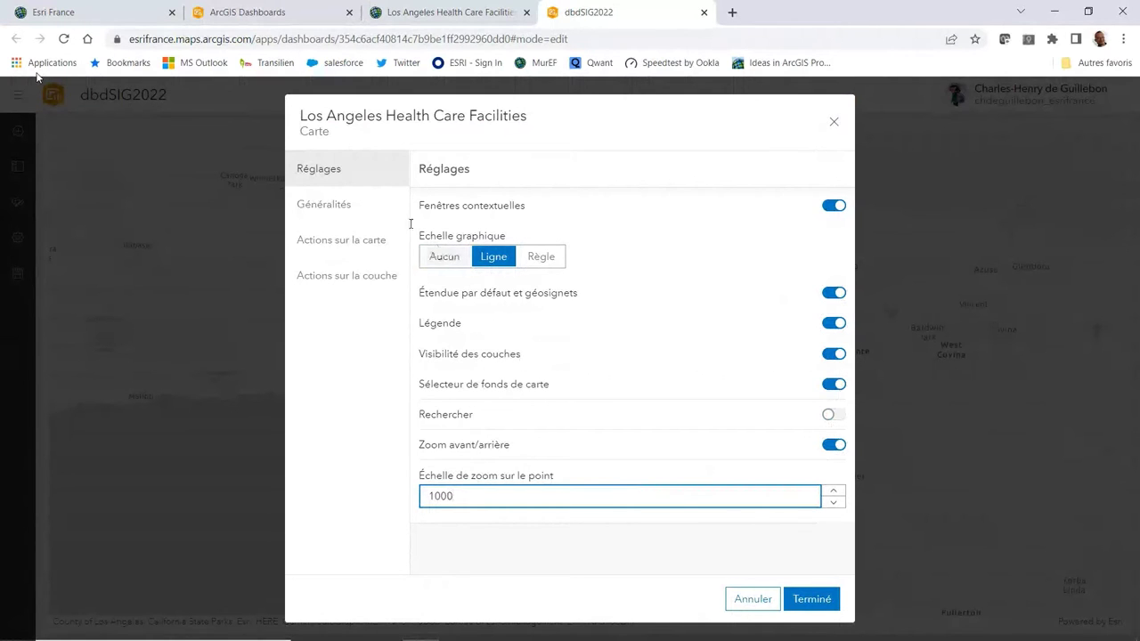
Rename the map element CarteSIG2022 and save the dashboard with the new map settings.
{"action": "left_click", "coordinate": [326, 206]}
{"action": "left_click", "coordinate": [563, 234]}
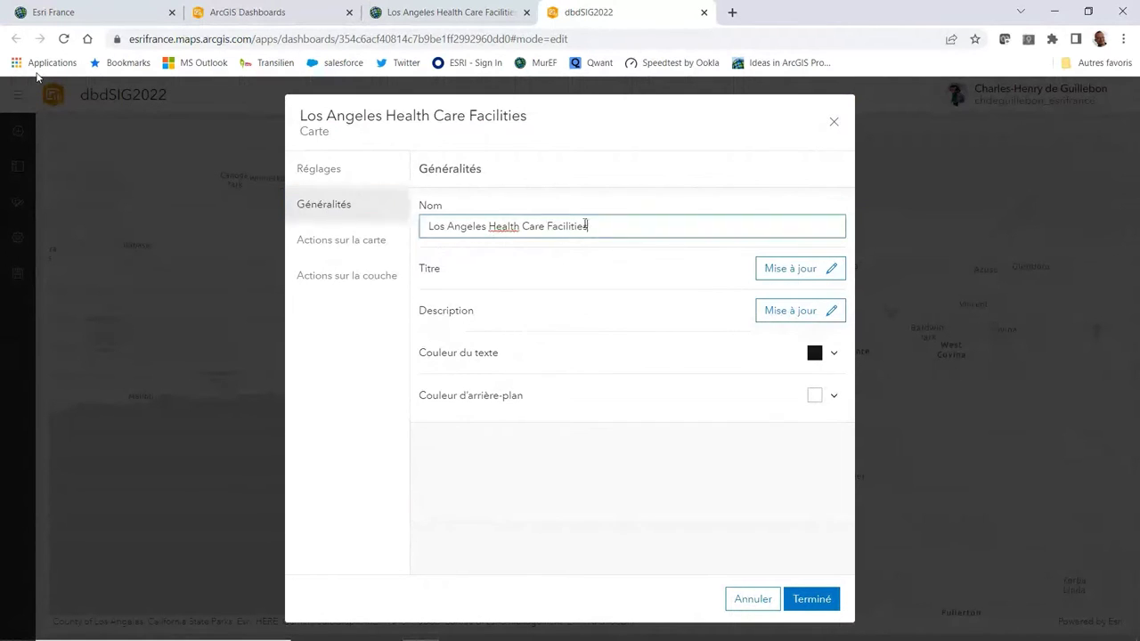
{"action": "key", "text": "ctrl+a"}
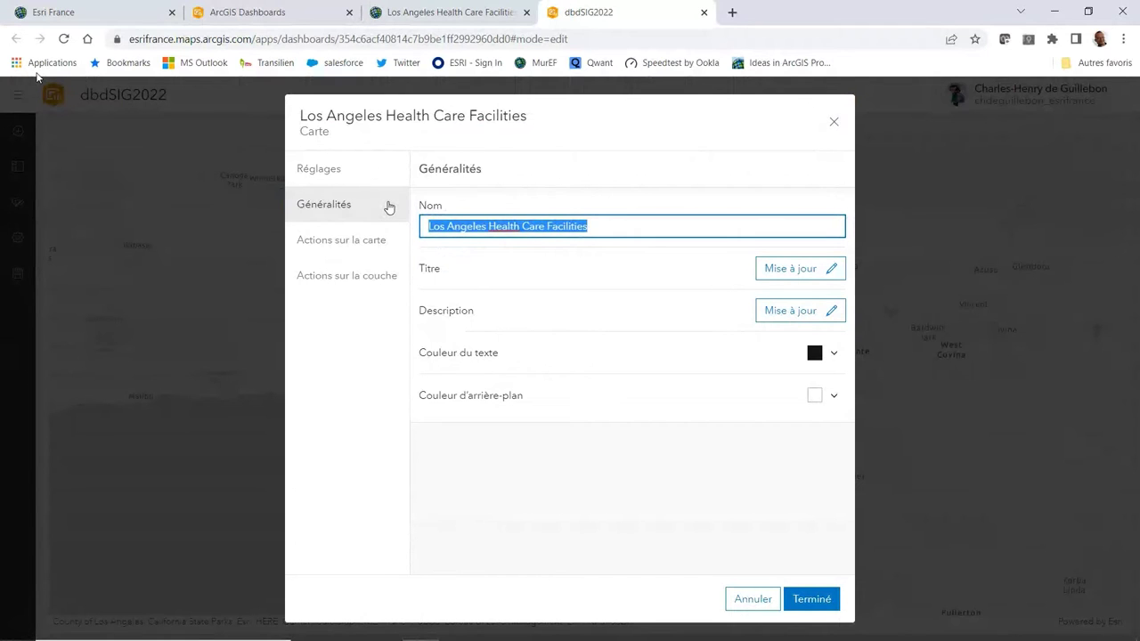
{"action": "type", "text": "CarteSIG2022"}
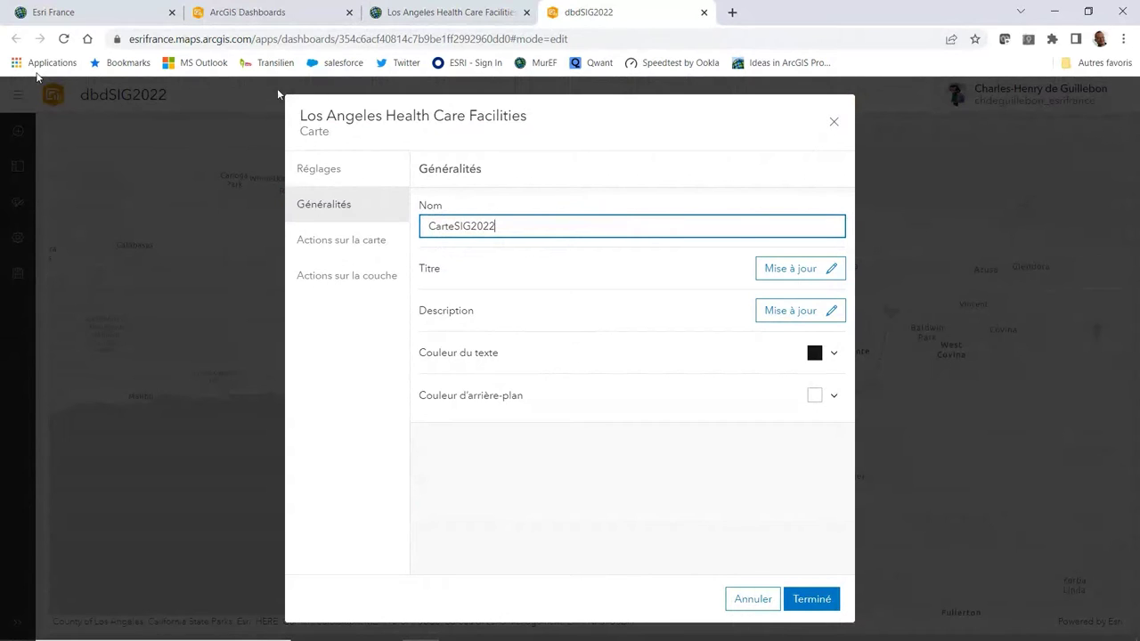
{"action": "left_click", "coordinate": [323, 244]}
{"action": "left_click", "coordinate": [326, 285]}
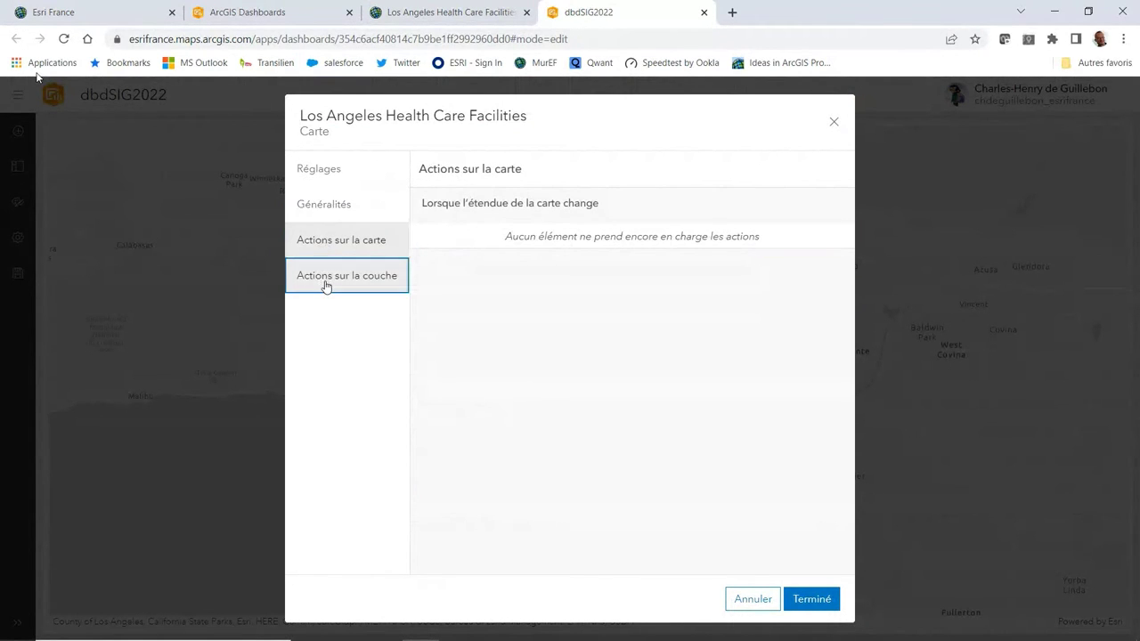
{"action": "left_click", "coordinate": [333, 175]}
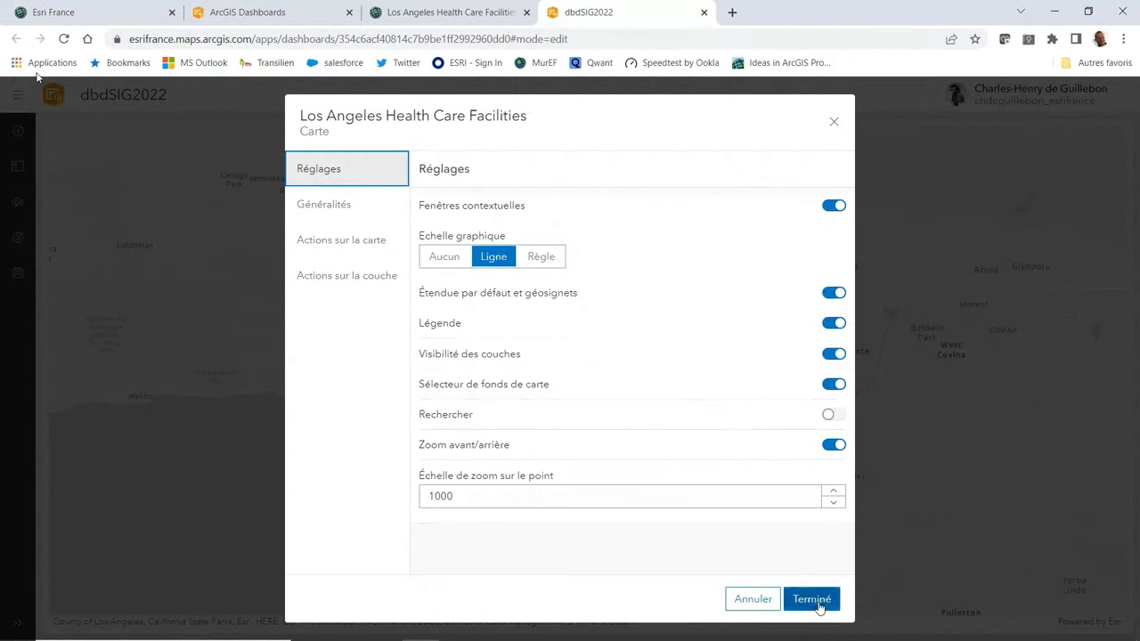
{"action": "left_click", "coordinate": [812, 600]}
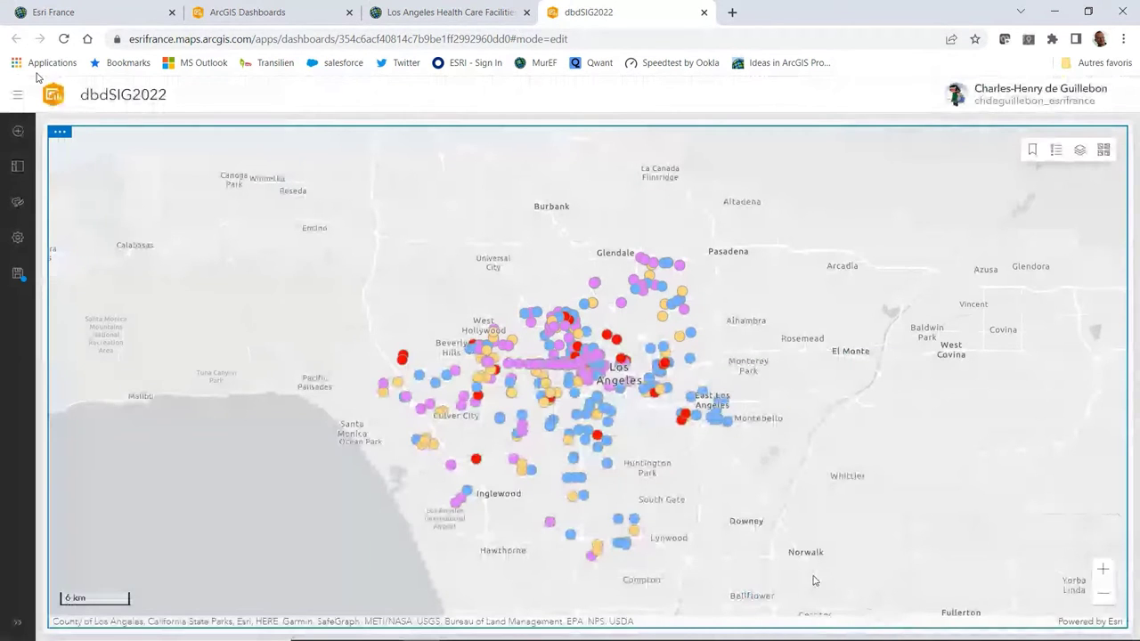
{"action": "left_click", "coordinate": [18, 273]}
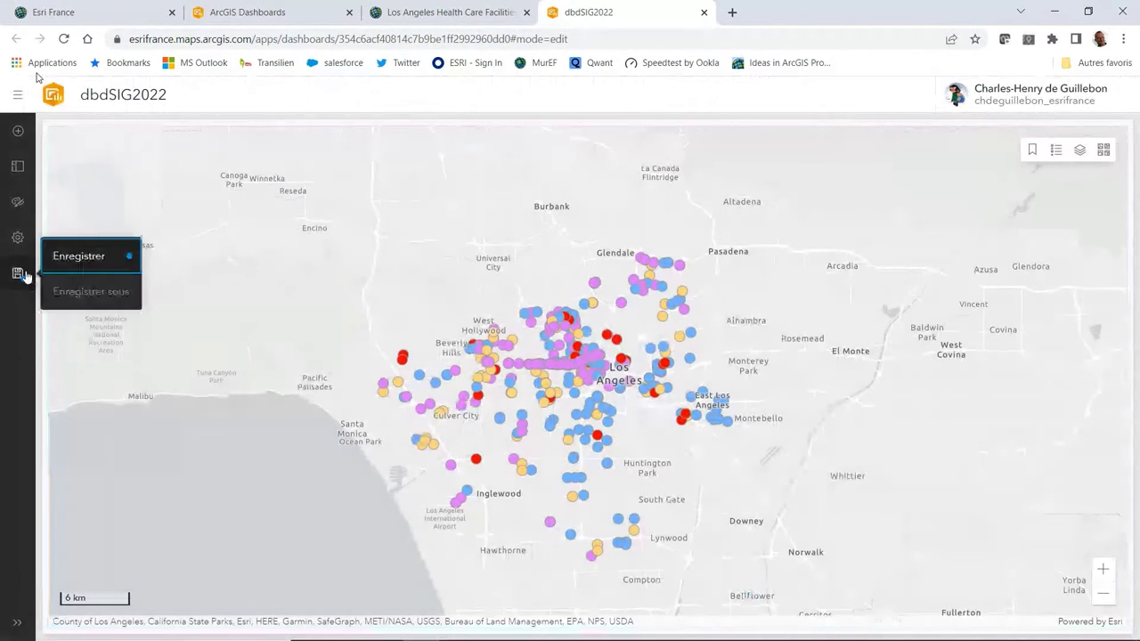
{"action": "left_click", "coordinate": [78, 257]}
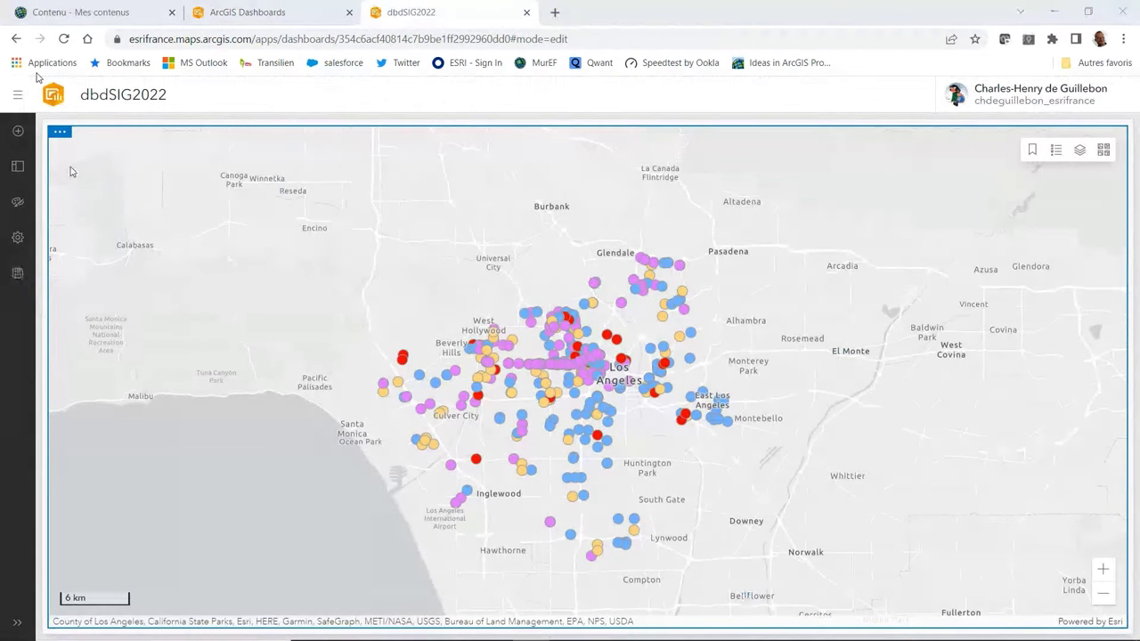
Add an indicator element to the left of the map, based on the Los Angeles Health Care Facilities layer.
{"action": "left_click", "coordinate": [18, 132]}
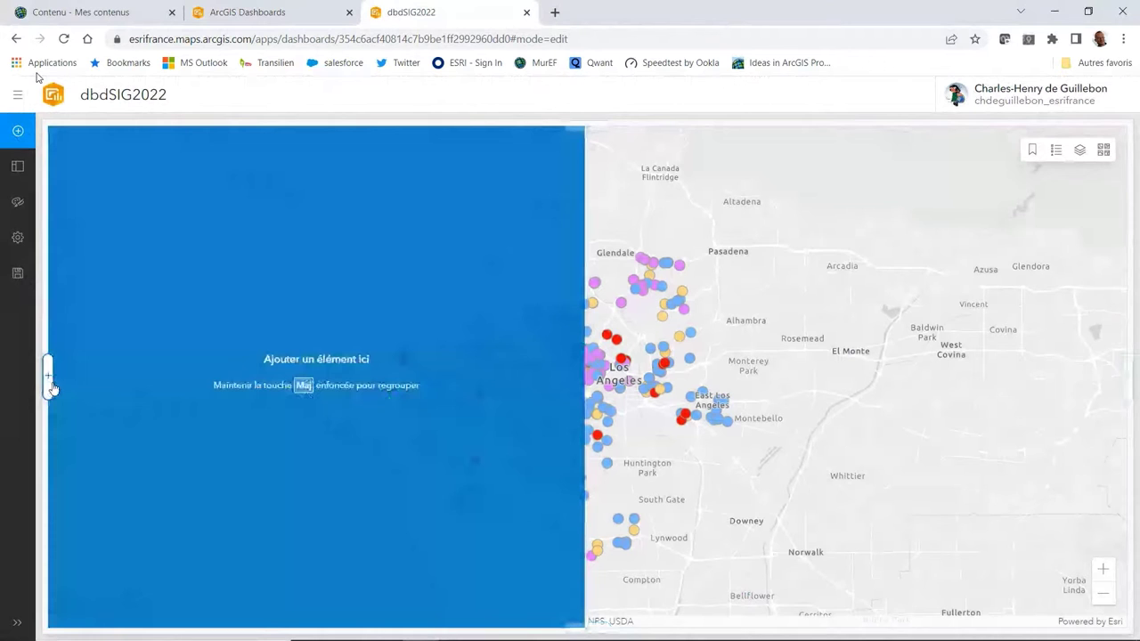
{"action": "left_click", "coordinate": [51, 386]}
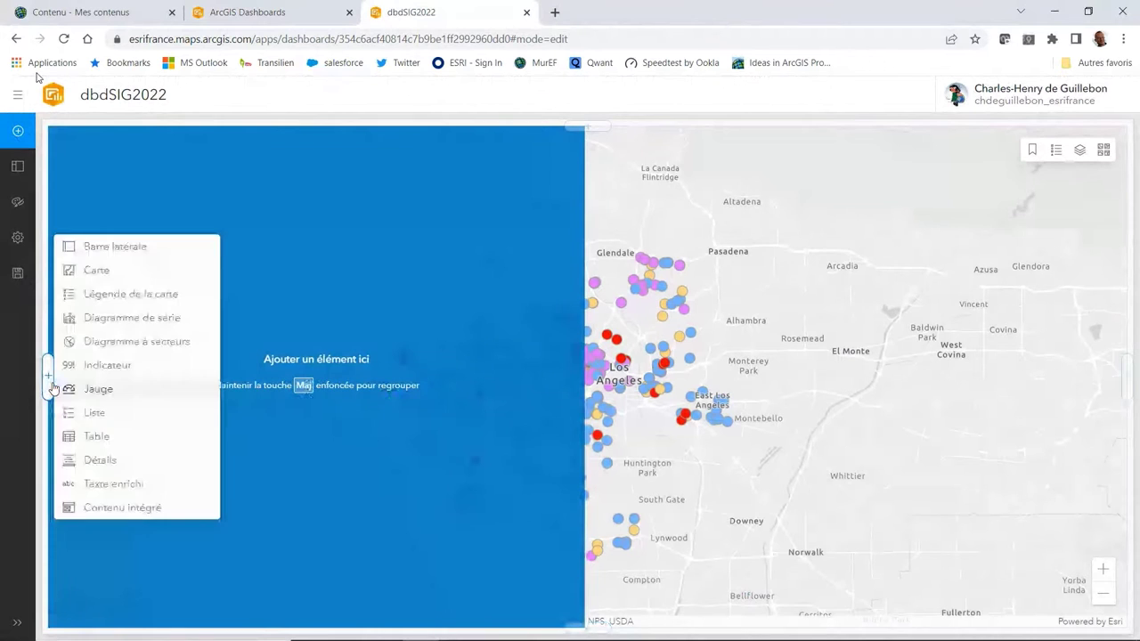
{"action": "left_click", "coordinate": [126, 376]}
{"action": "left_click", "coordinate": [396, 213]}
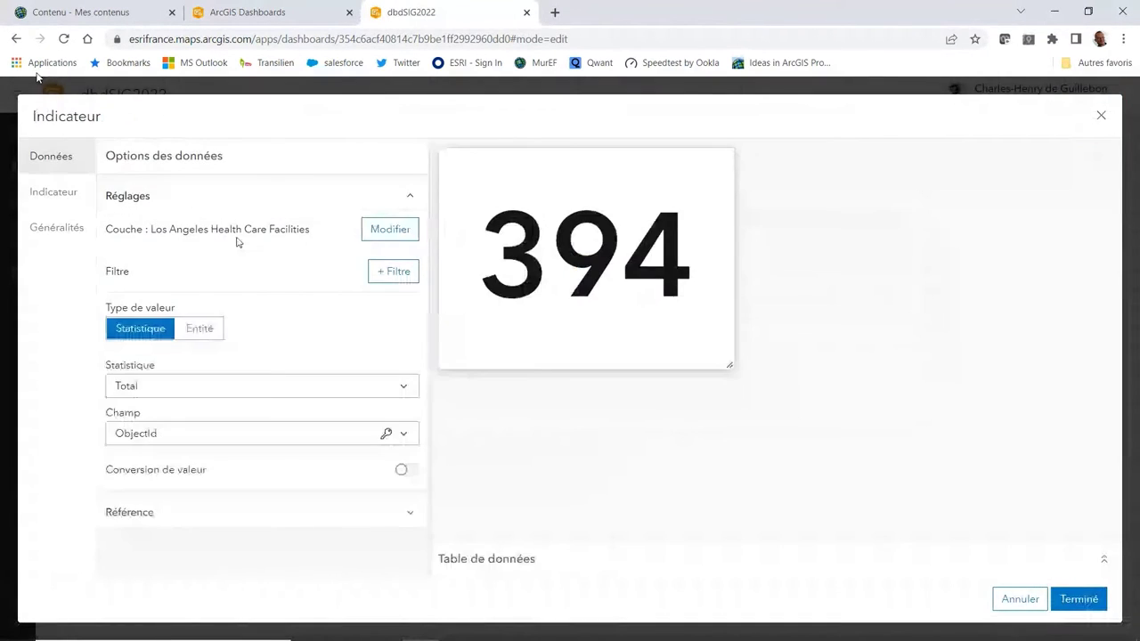
Give the indicator the Hub icon of a hand holding a medical kit.
{"action": "left_click", "coordinate": [63, 201]}
{"action": "left_click", "coordinate": [338, 523]}
{"action": "left_click", "coordinate": [410, 264]}
{"action": "left_click", "coordinate": [346, 301]}
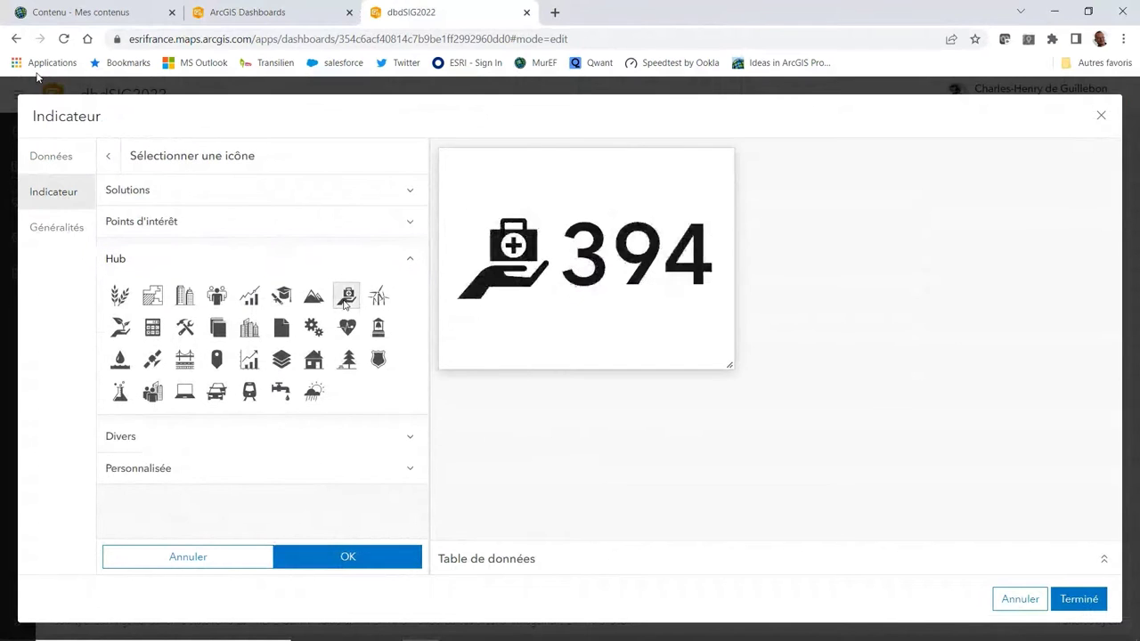
{"action": "left_click", "coordinate": [347, 556]}
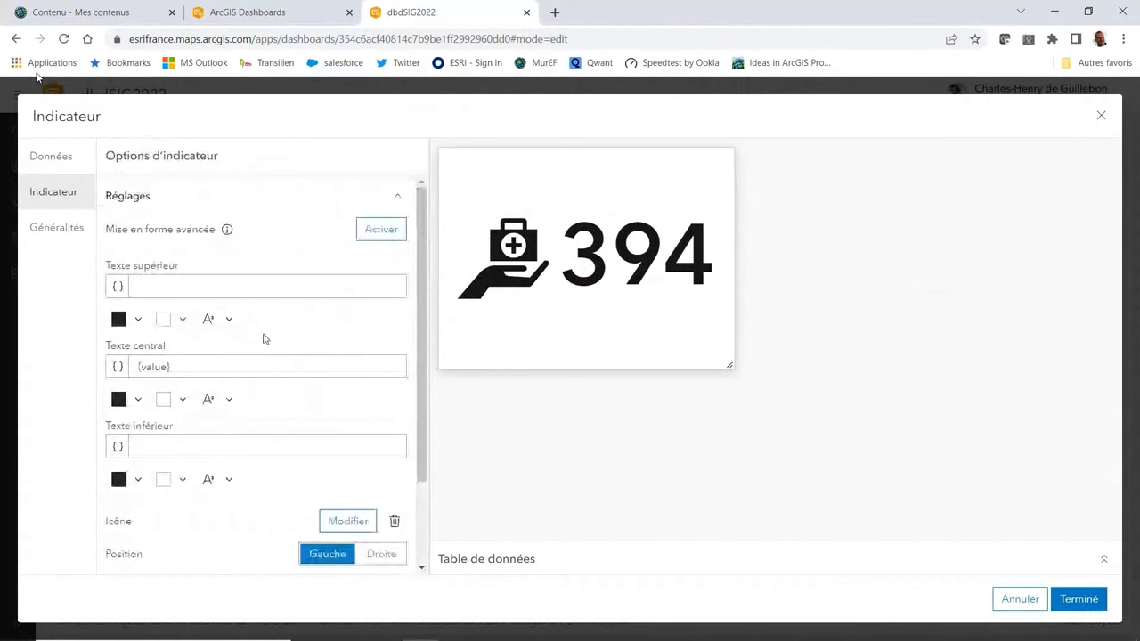
Name the indicator indNbrEtablissements and give it the title "Nombre d'établissements".
{"action": "left_click", "coordinate": [57, 234]}
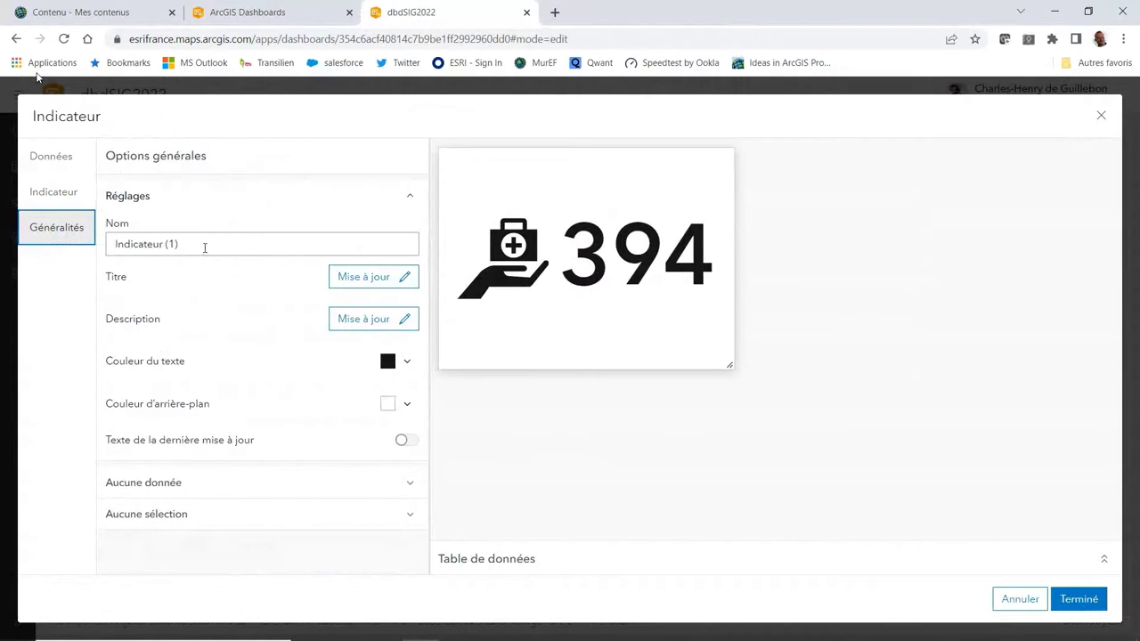
{"action": "type", "text": "i"}
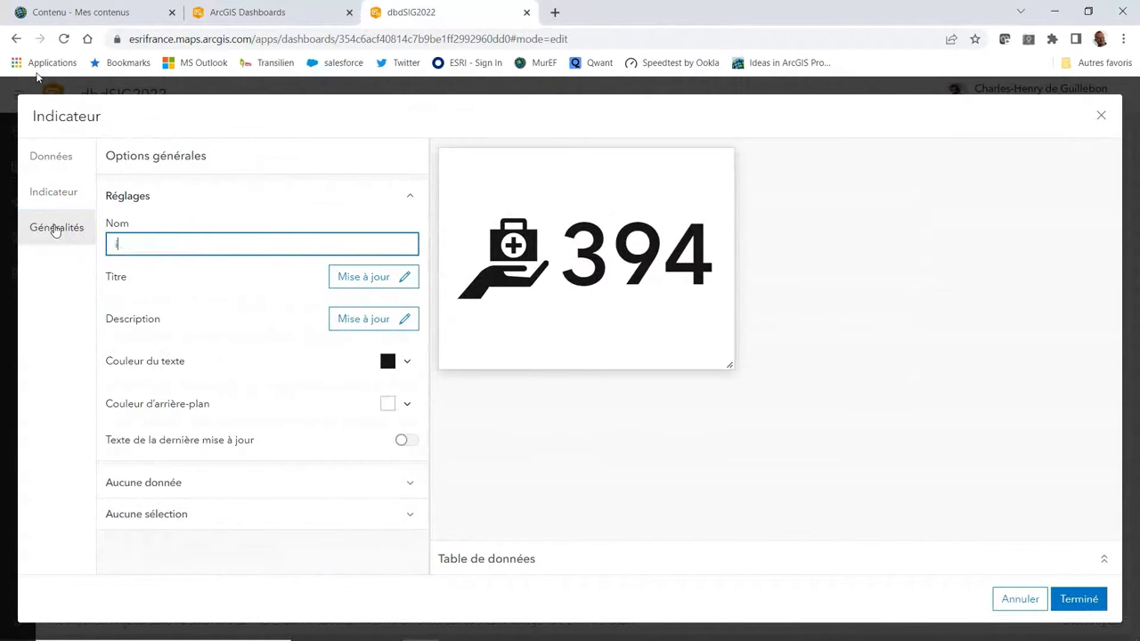
{"action": "type", "text": "ndNbrEtablissements"}
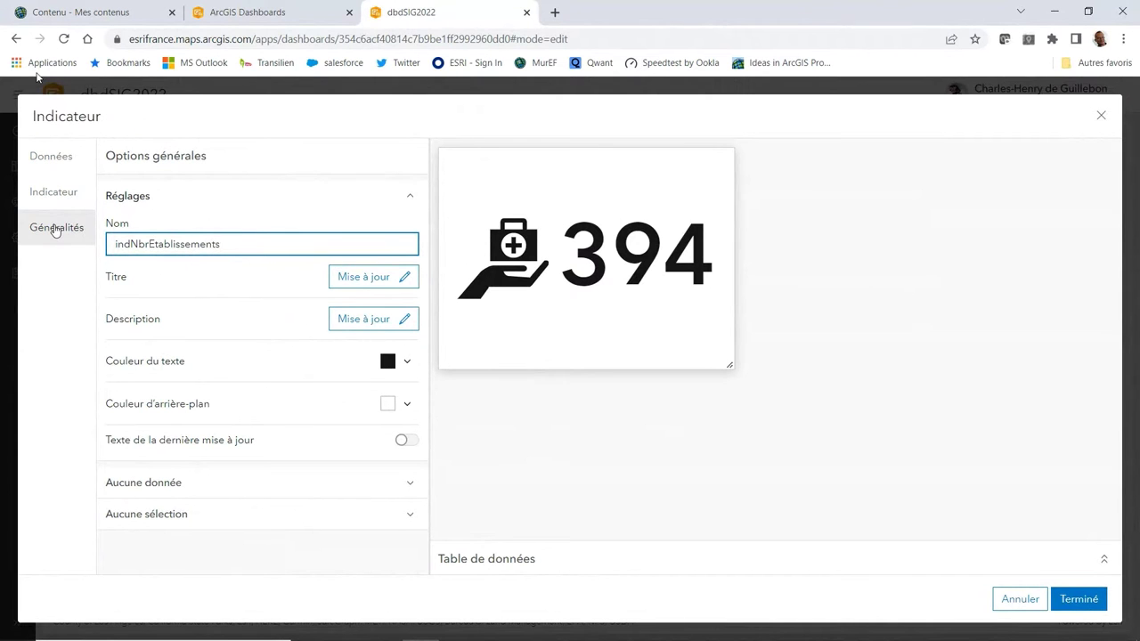
{"action": "left_click", "coordinate": [361, 282]}
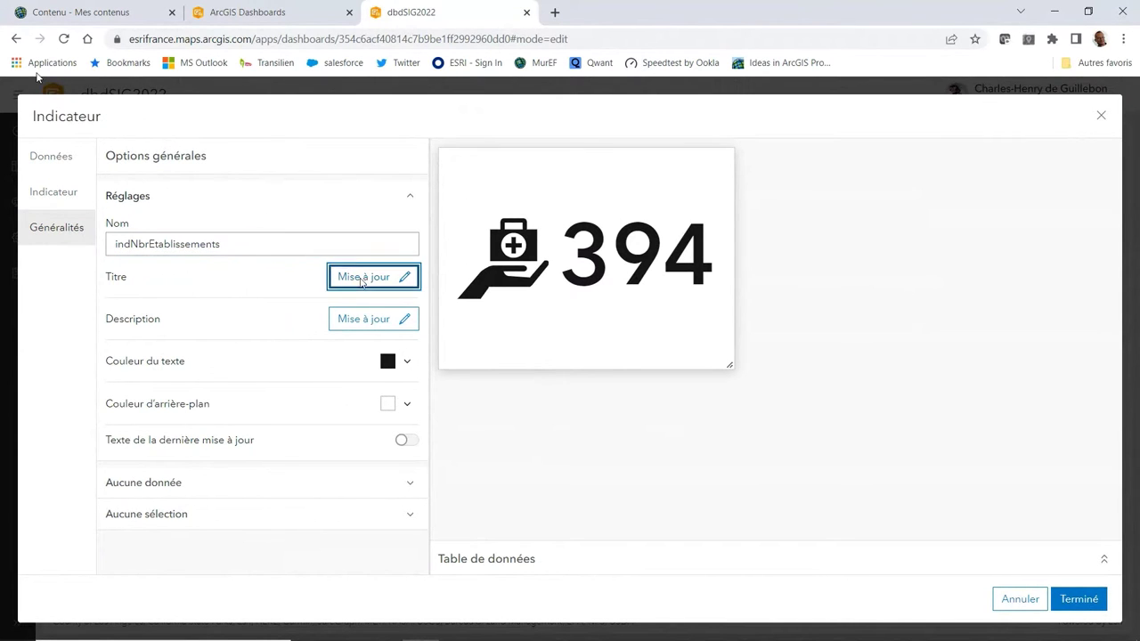
{"action": "left_click", "coordinate": [173, 395]}
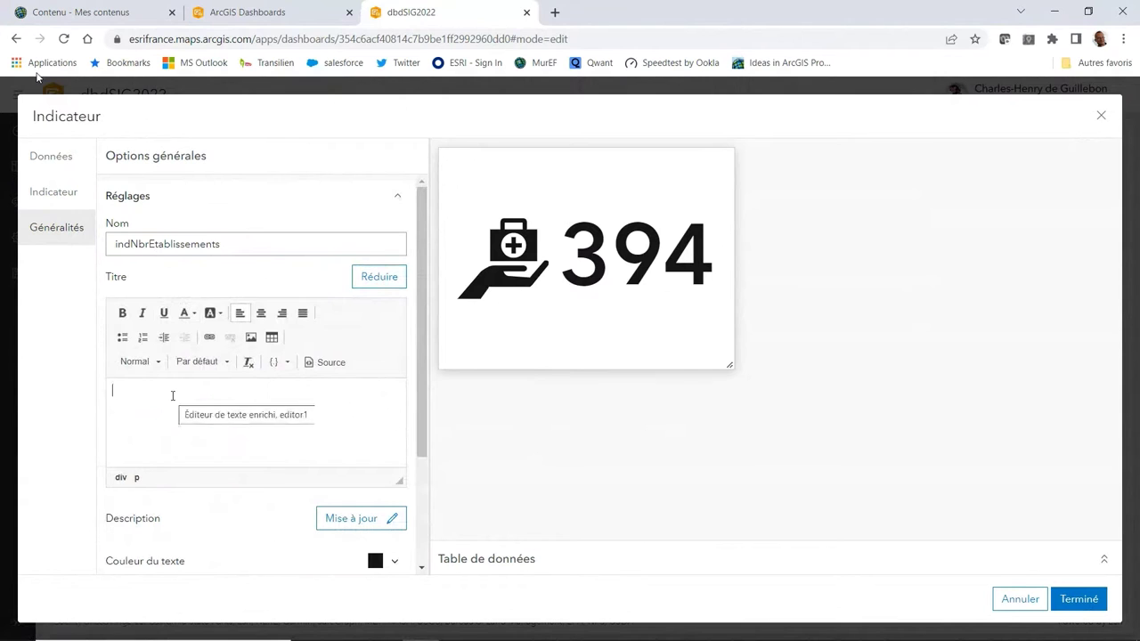
{"action": "type", "text": "Nombre d'établissements"}
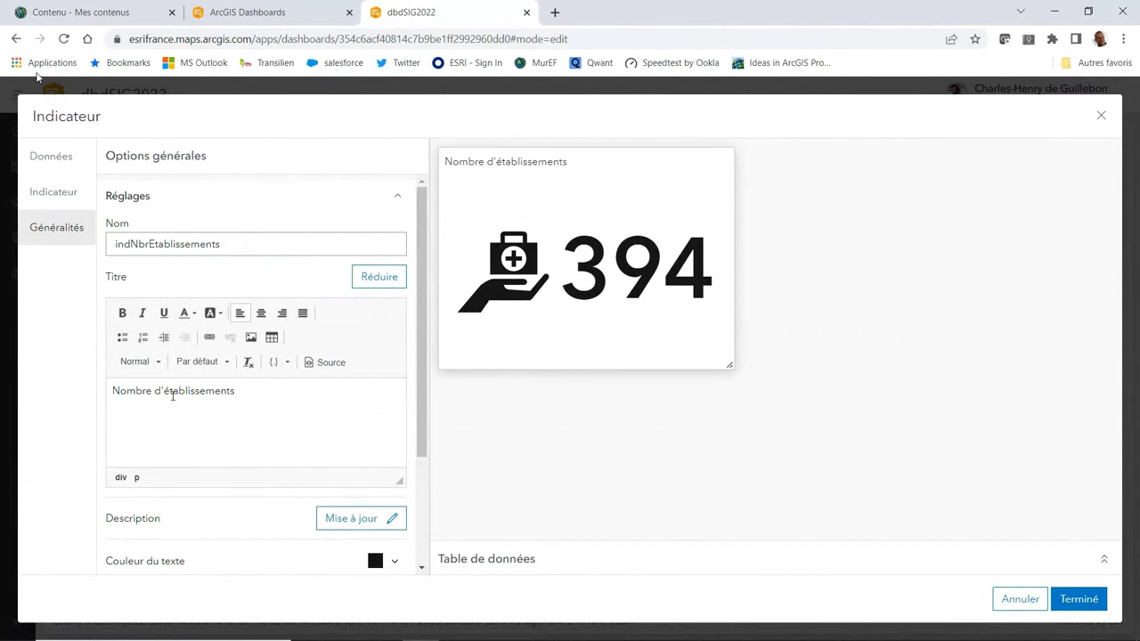
Finish the indicator and narrow it to about 30.1 % of the dashboard's width beside the map.
{"action": "left_click", "coordinate": [73, 239]}
{"action": "left_click", "coordinate": [1072, 604]}
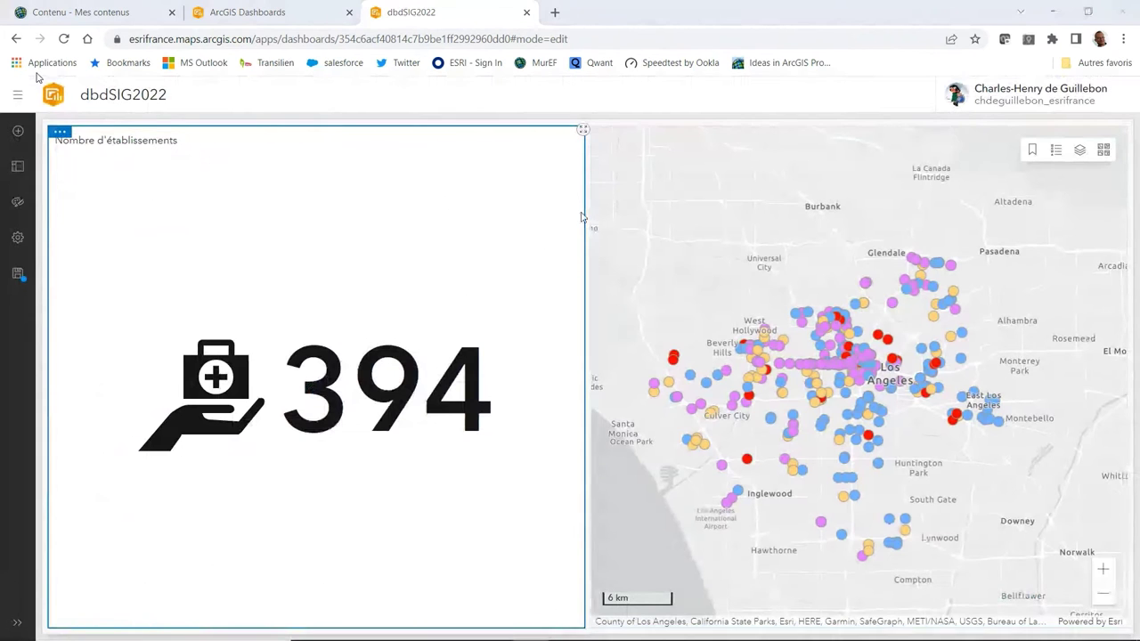
{"action": "mouse_move", "coordinate": [586, 231]}
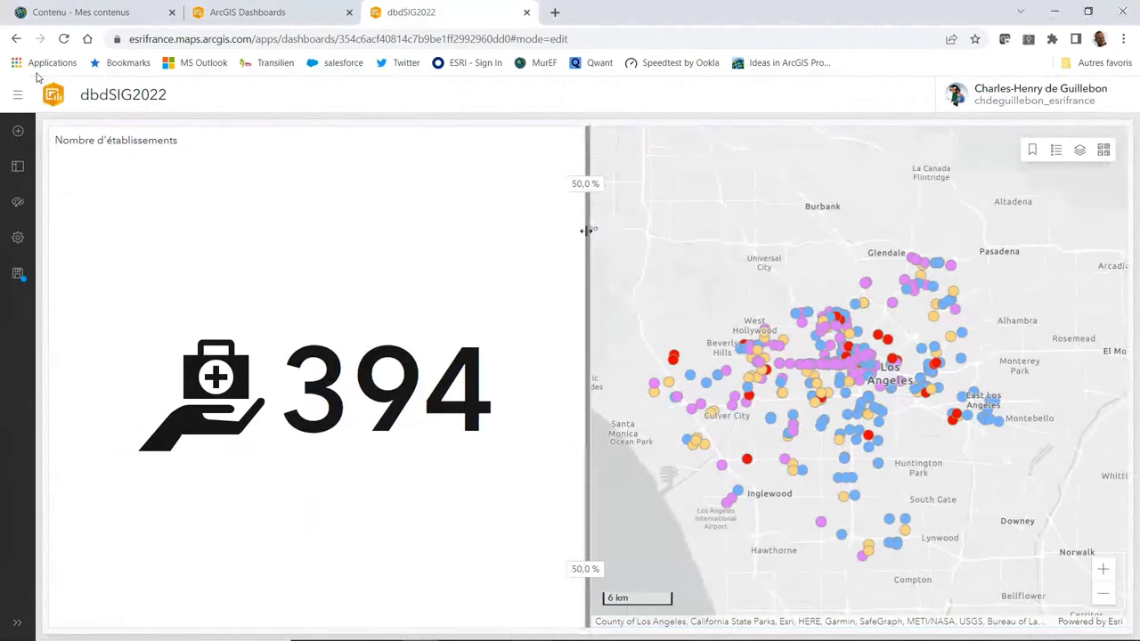
{"action": "left_click_drag", "start_coordinate": [586, 231], "coordinate": [370, 225]}
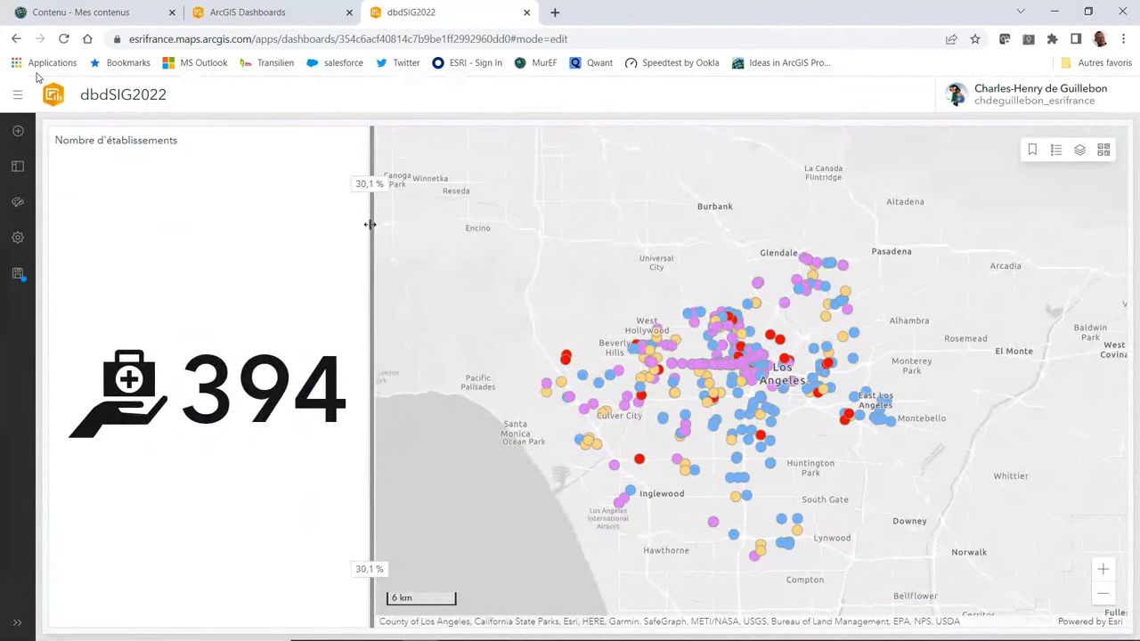
Add a list element stacked with the Nombre d'établissements indicator, based on the Los Angeles Health Care Facilities layer.
{"action": "left_click", "coordinate": [18, 131]}
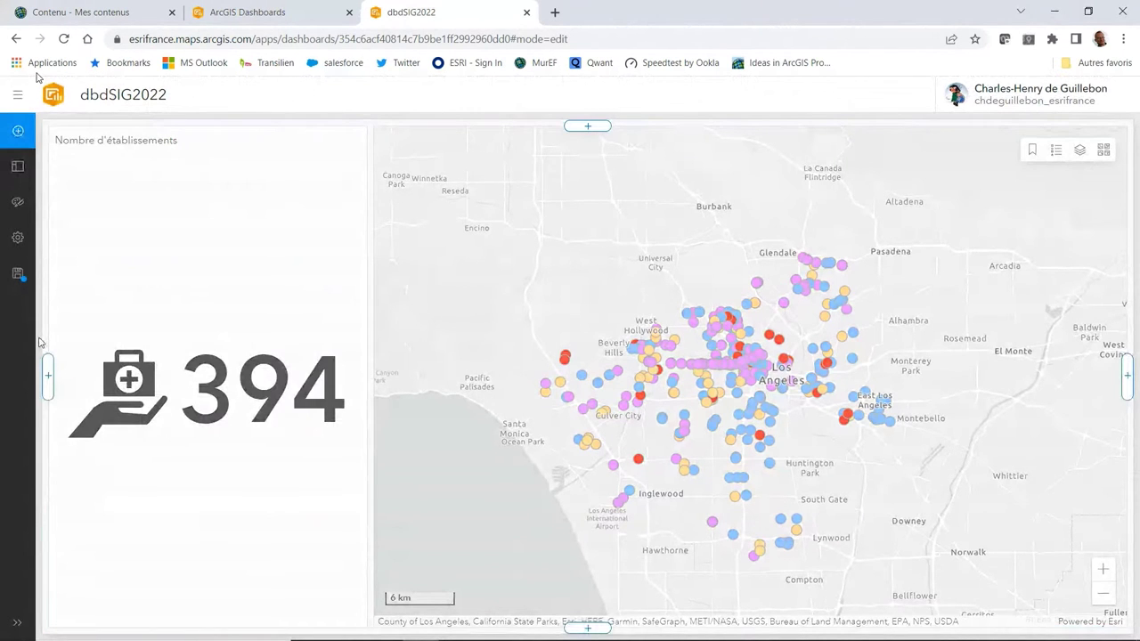
{"action": "left_click", "coordinate": [207, 377]}
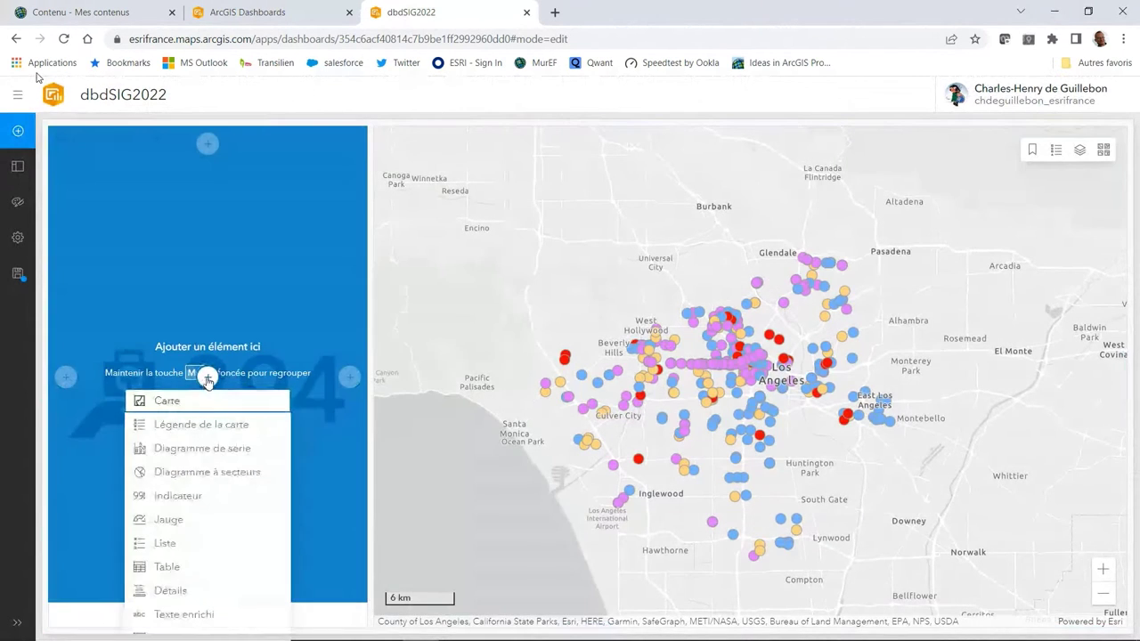
{"action": "left_click", "coordinate": [177, 550]}
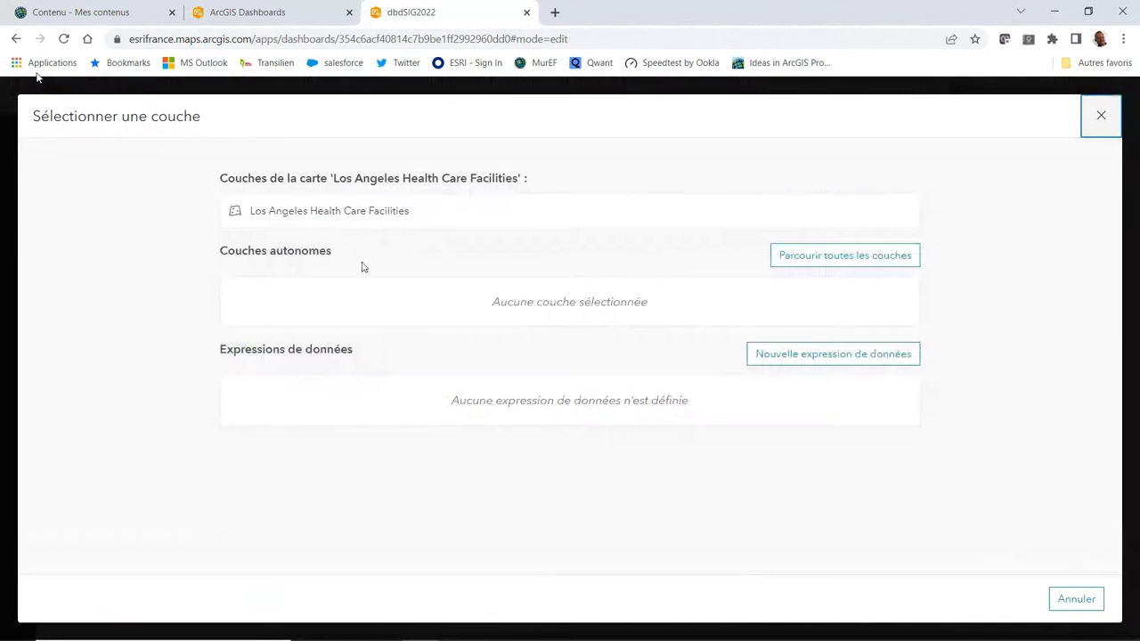
{"action": "left_click", "coordinate": [422, 222]}
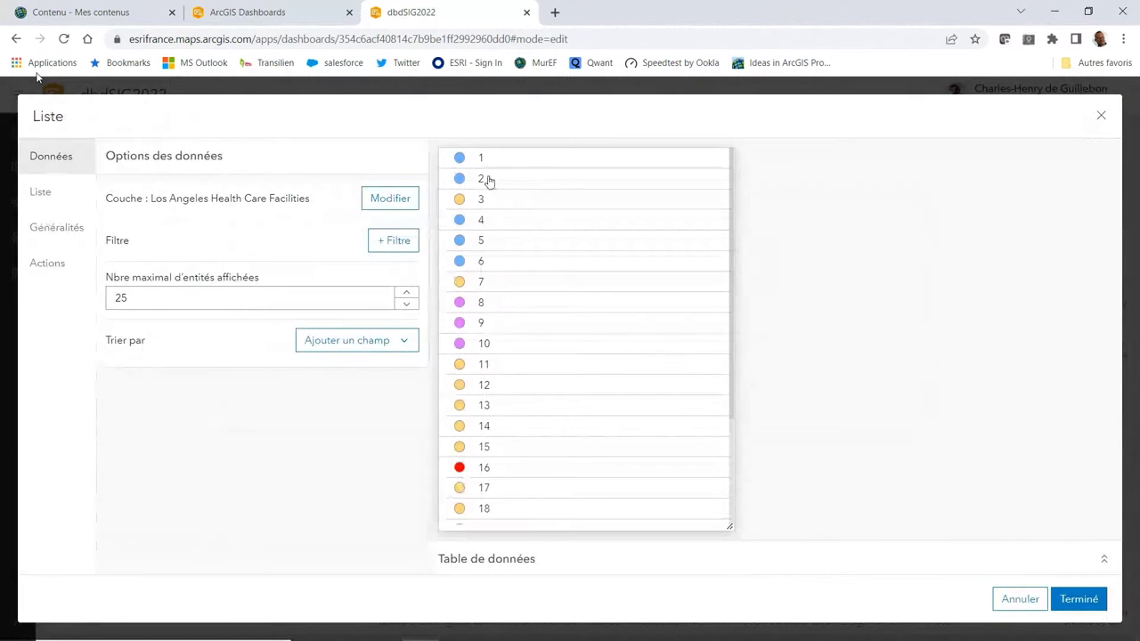
Set the list's maximum number of displayed features to 500 and sort it by the ALIAS field.
{"action": "double_click", "coordinate": [122, 299]}
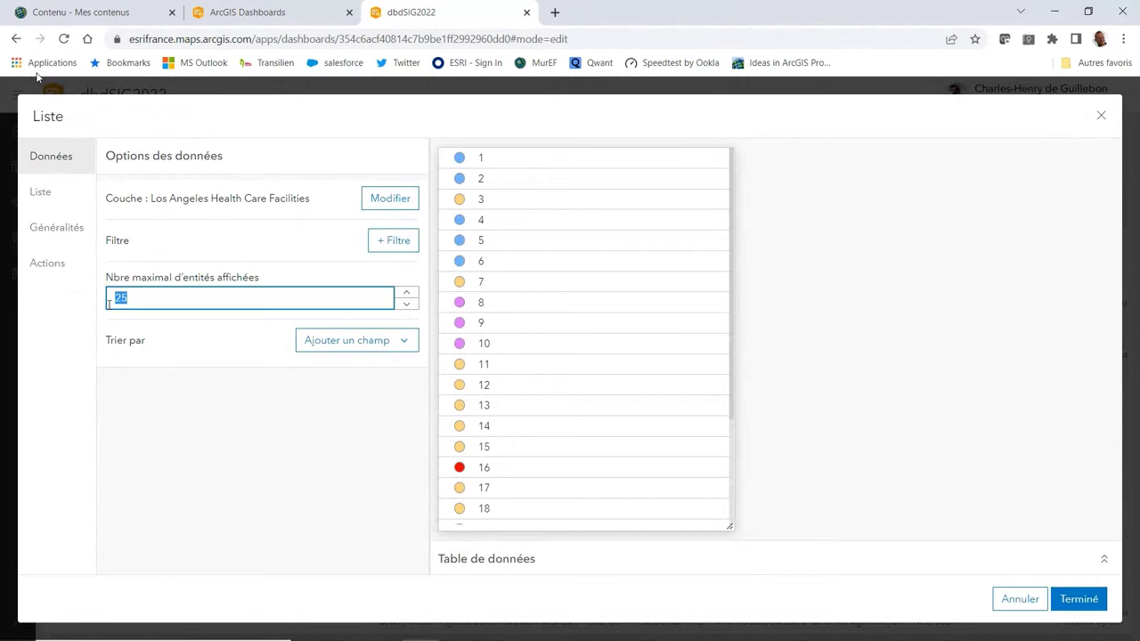
{"action": "type", "text": "500"}
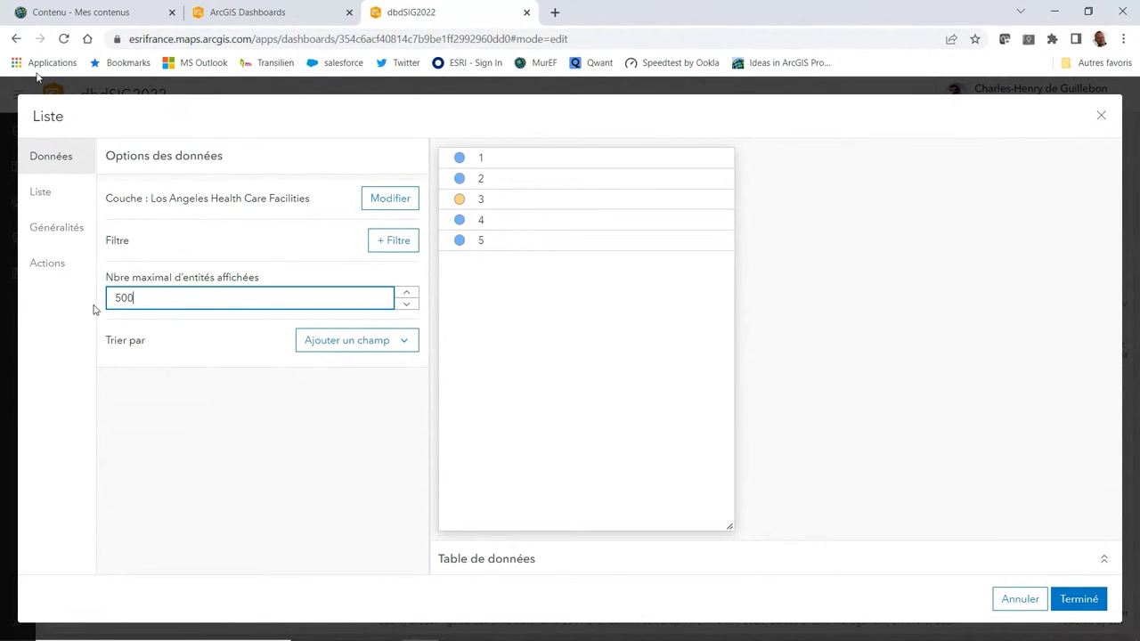
{"action": "left_click", "coordinate": [351, 348]}
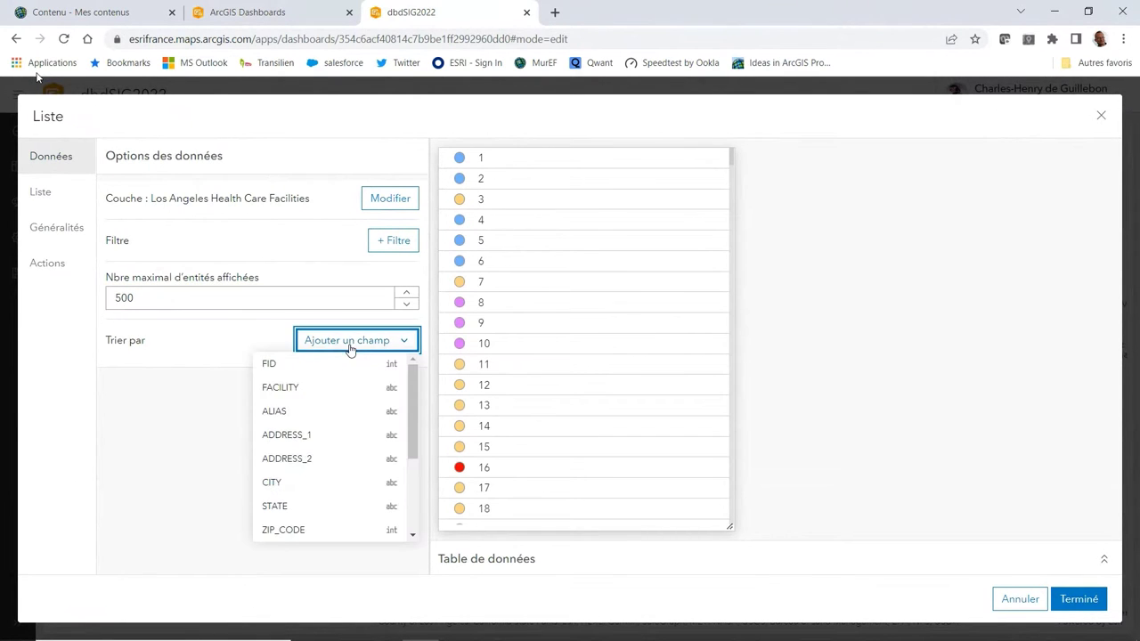
{"action": "left_click", "coordinate": [317, 413]}
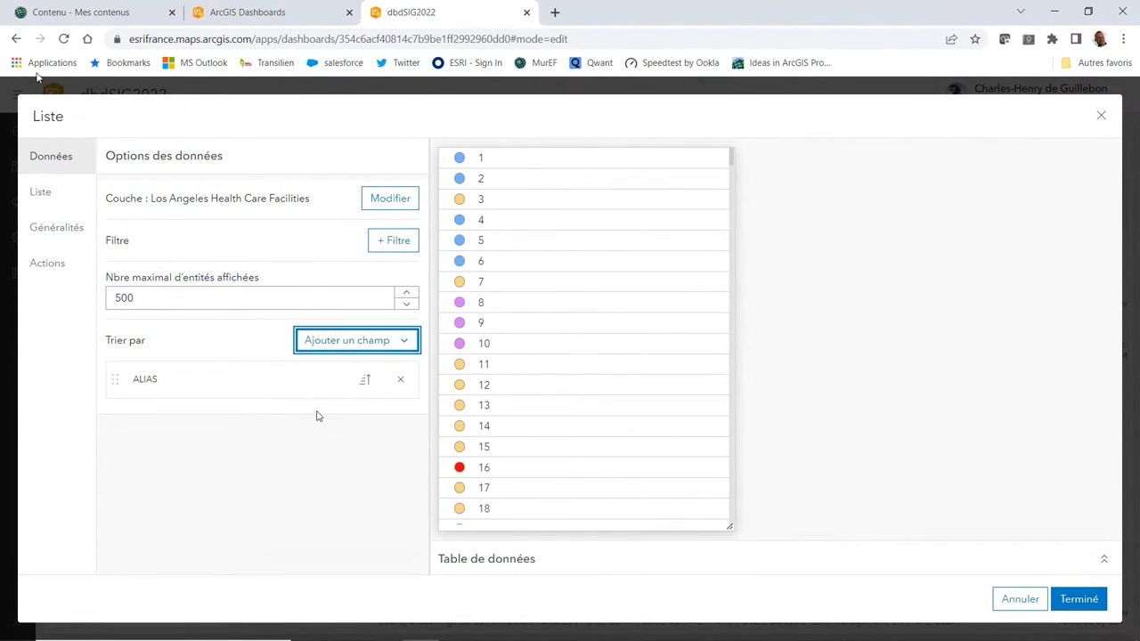
Set the list's line item template to {ALIAS} ({TYPE}).
{"action": "left_click", "coordinate": [59, 194]}
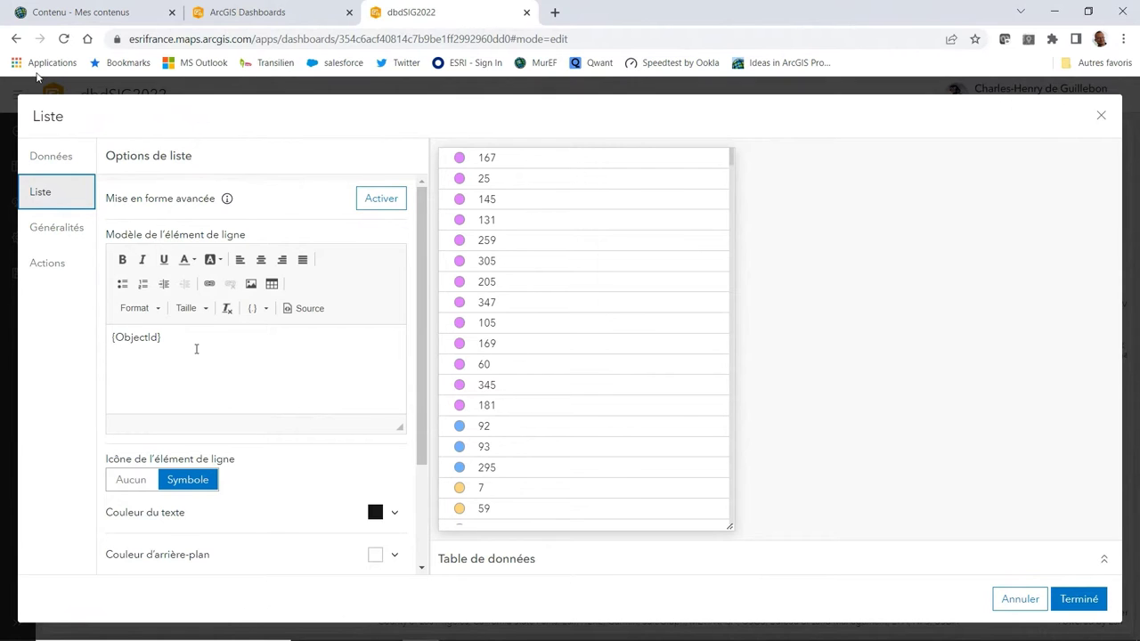
{"action": "left_click", "coordinate": [254, 309]}
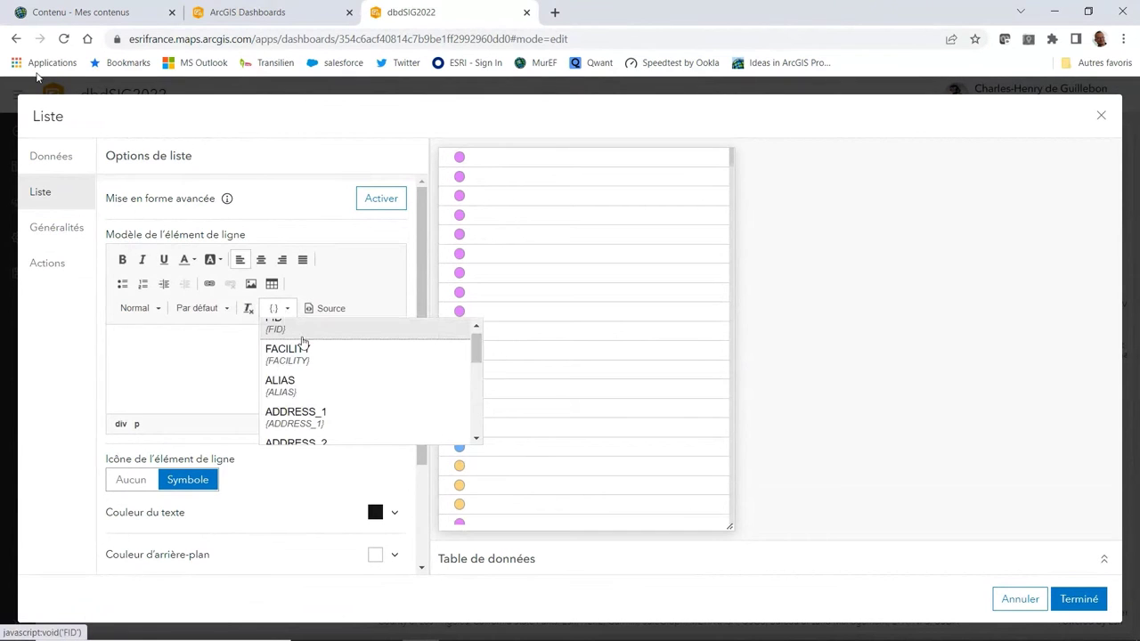
{"action": "left_click", "coordinate": [317, 399]}
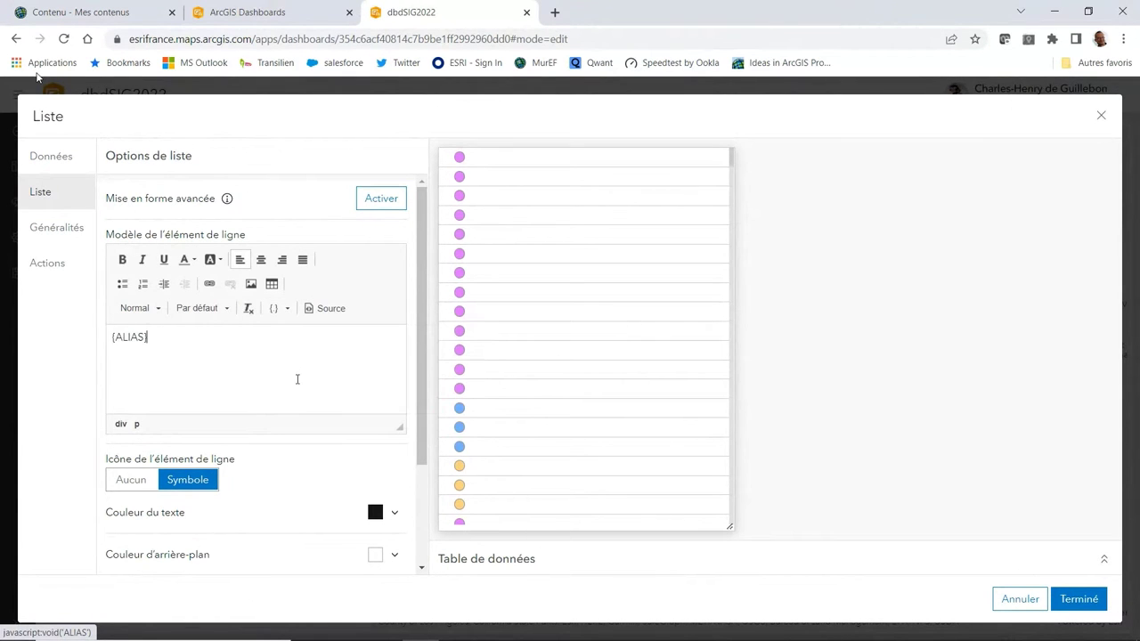
{"action": "type", "text": "("}
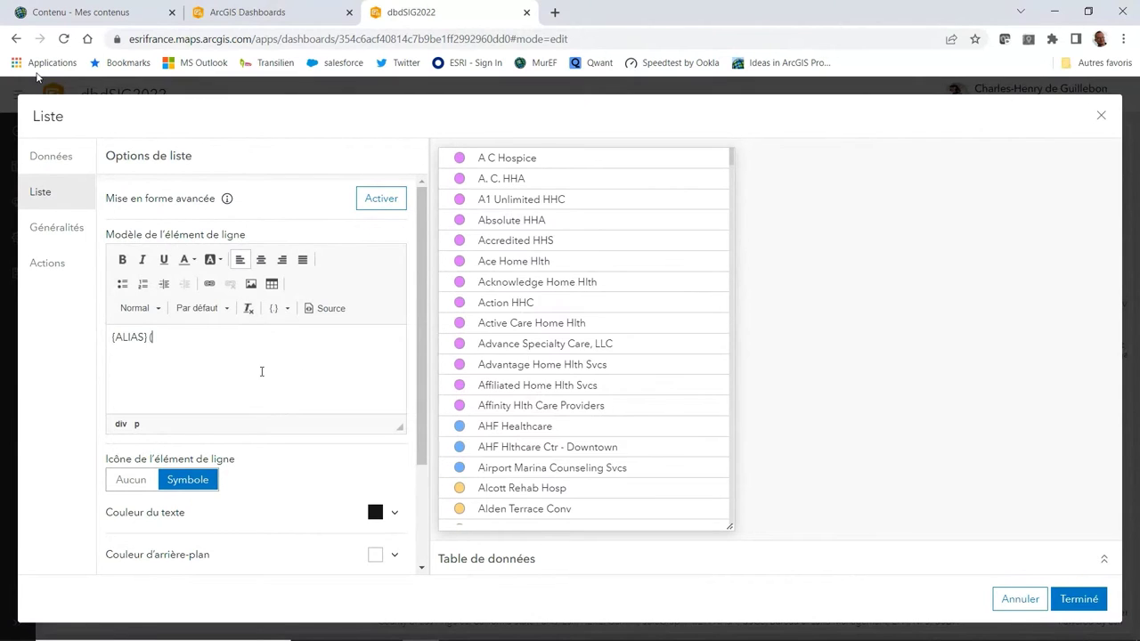
{"action": "left_click", "coordinate": [275, 308]}
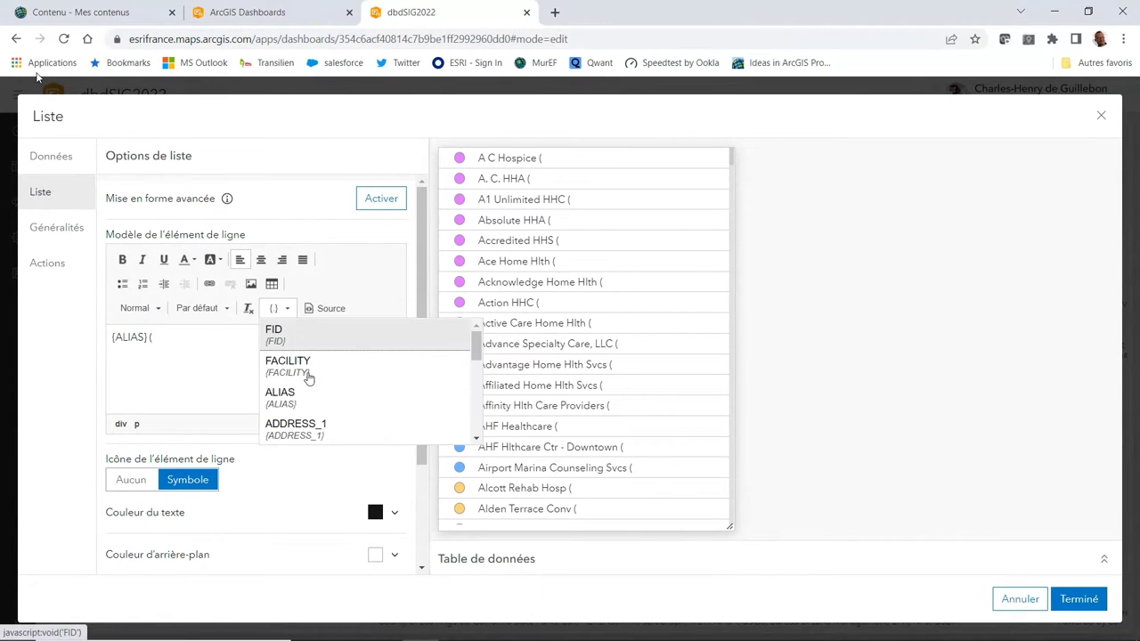
{"action": "scroll", "coordinate": [340, 402], "scroll_direction": "down", "scroll_amount": 1}
{"action": "scroll", "coordinate": [338, 403], "scroll_direction": "down", "scroll_amount": 1}
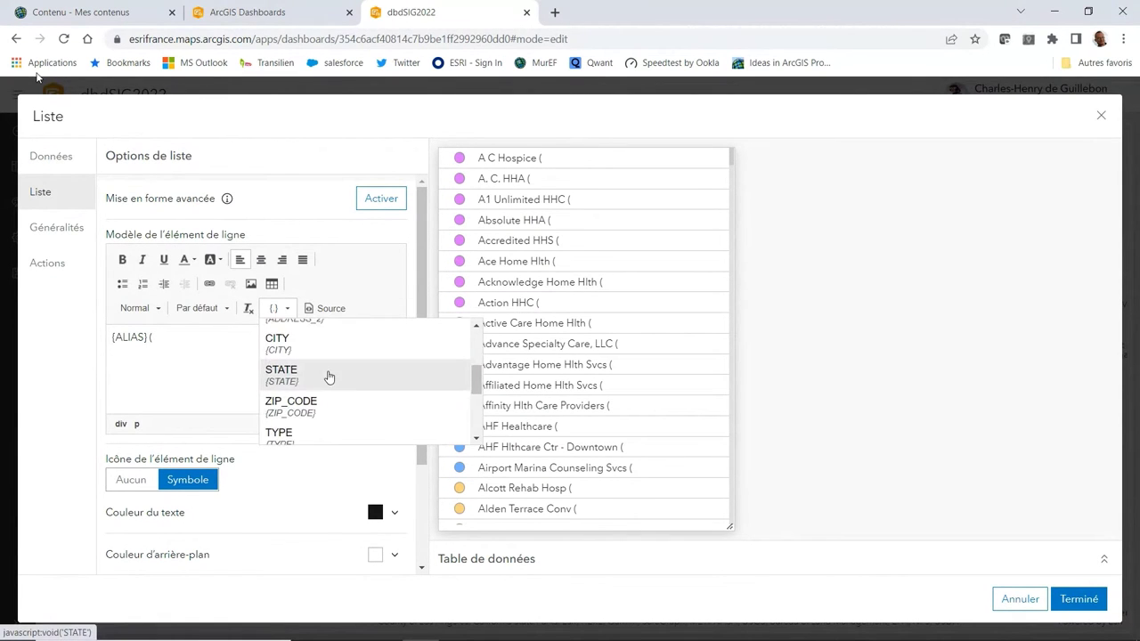
{"action": "left_click", "coordinate": [316, 432]}
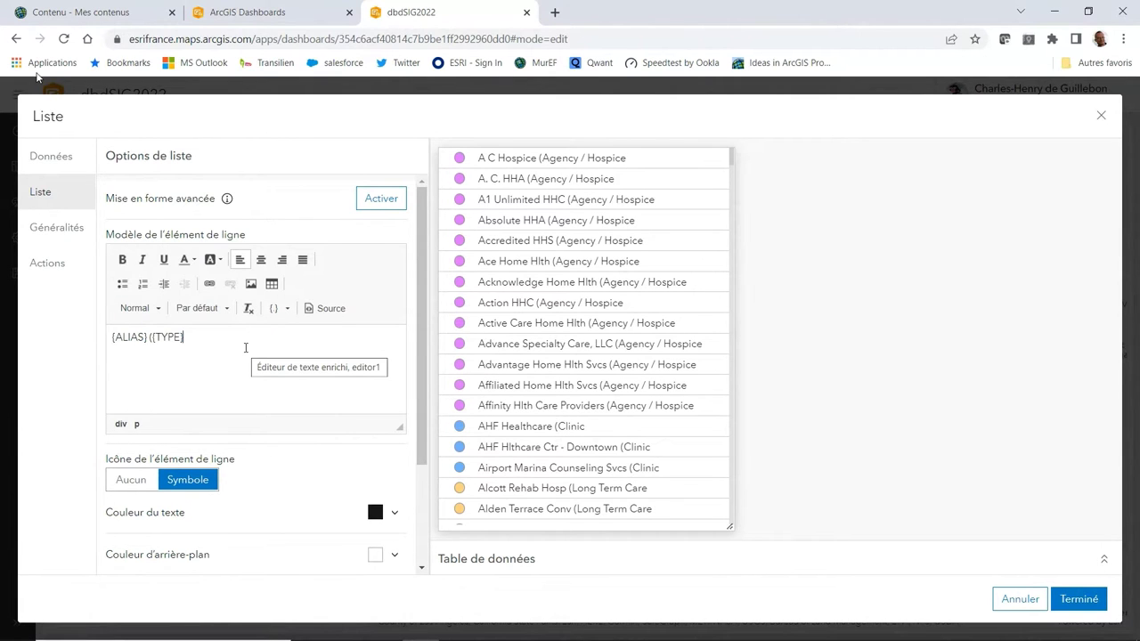
{"action": "type", "text": ")"}
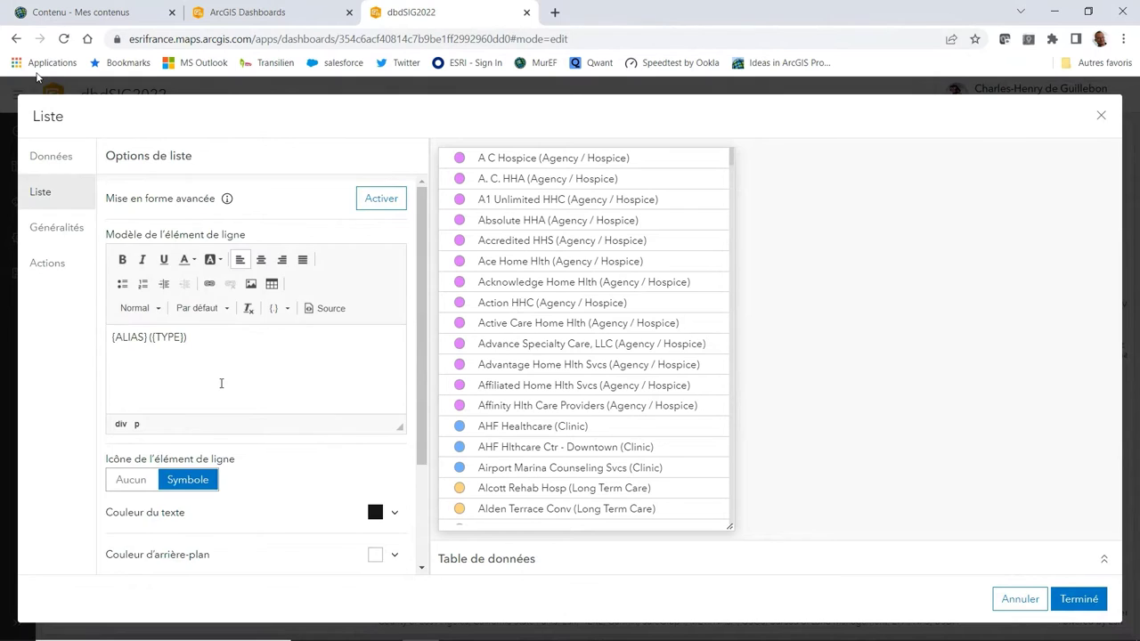
Name the list listeEtablissements and give it the title "Etablissements".
{"action": "left_click", "coordinate": [89, 242]}
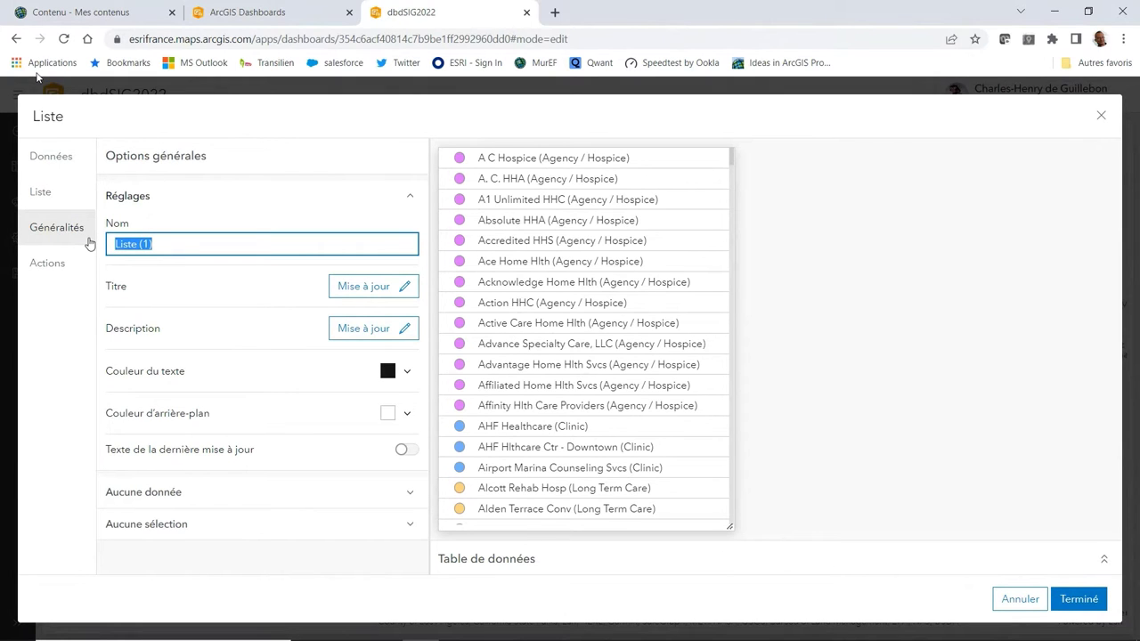
{"action": "type", "text": "listeEtablissements"}
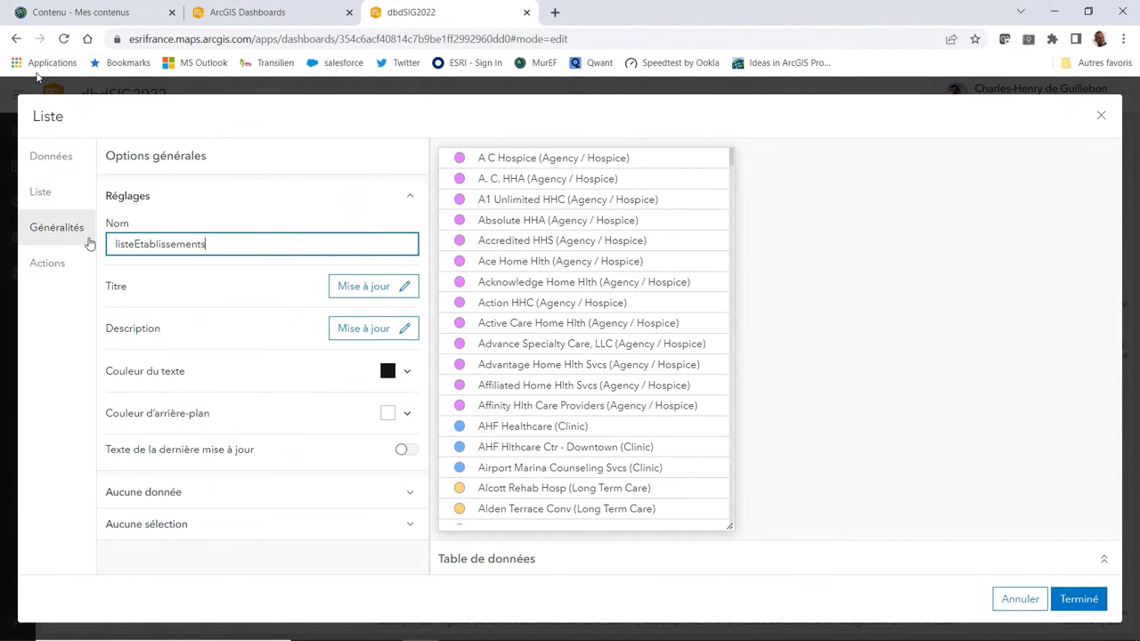
{"action": "left_click", "coordinate": [389, 300]}
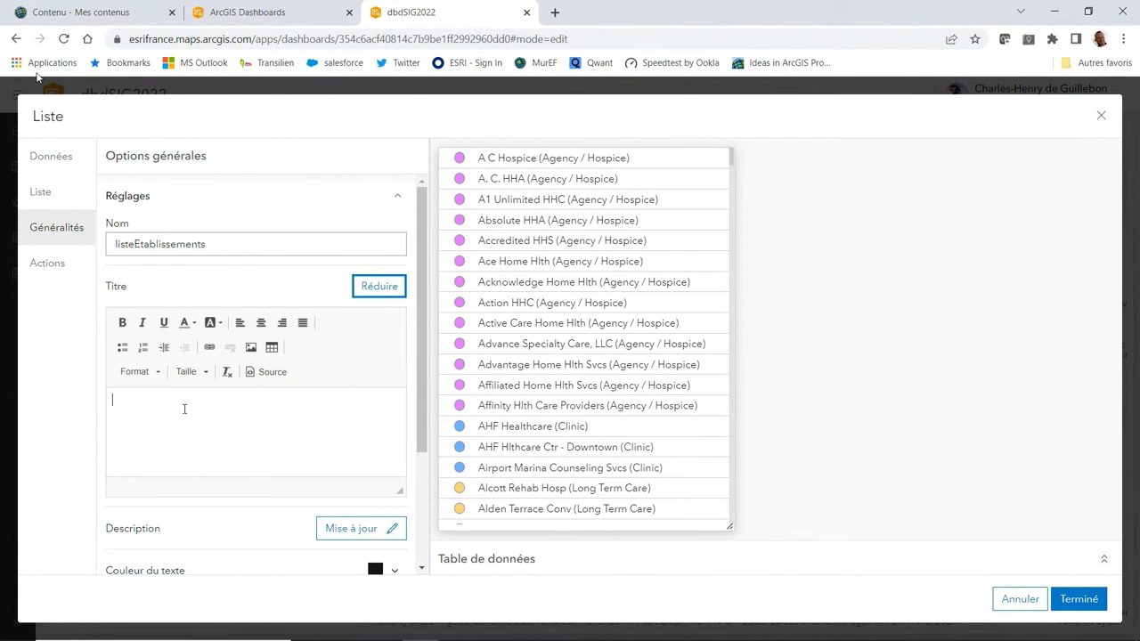
{"action": "type", "text": "Etablisseme"}
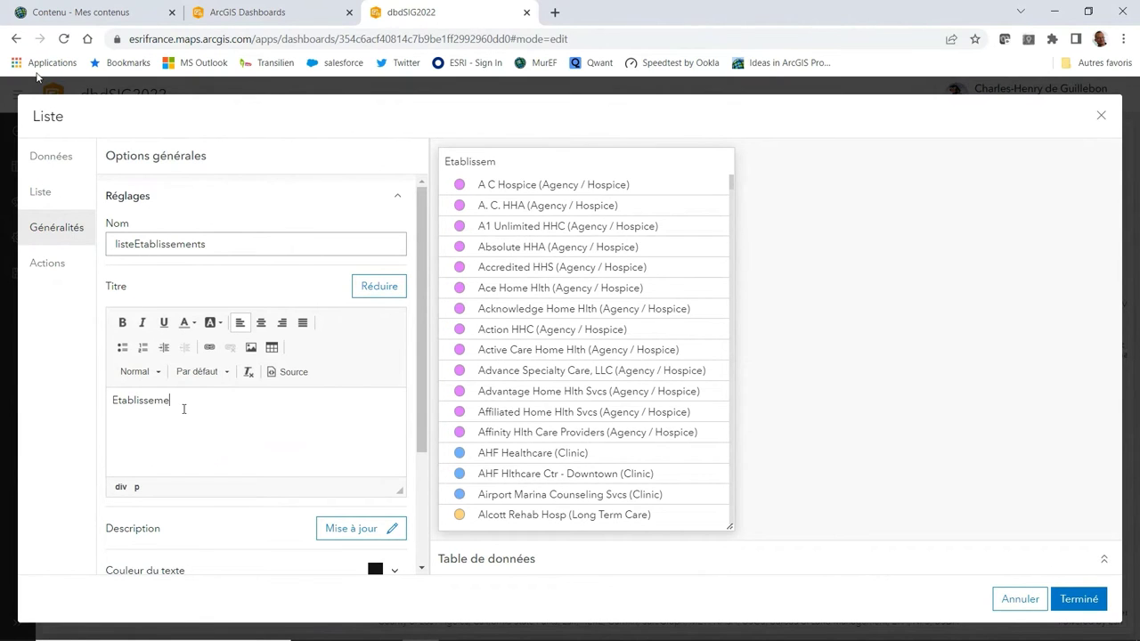
{"action": "type", "text": "nts"}
Enable the flash, pan and zoom actions on CarteSIG2022 for when the list selection changes, leaving the pop-up action off.
{"action": "left_click", "coordinate": [49, 266]}
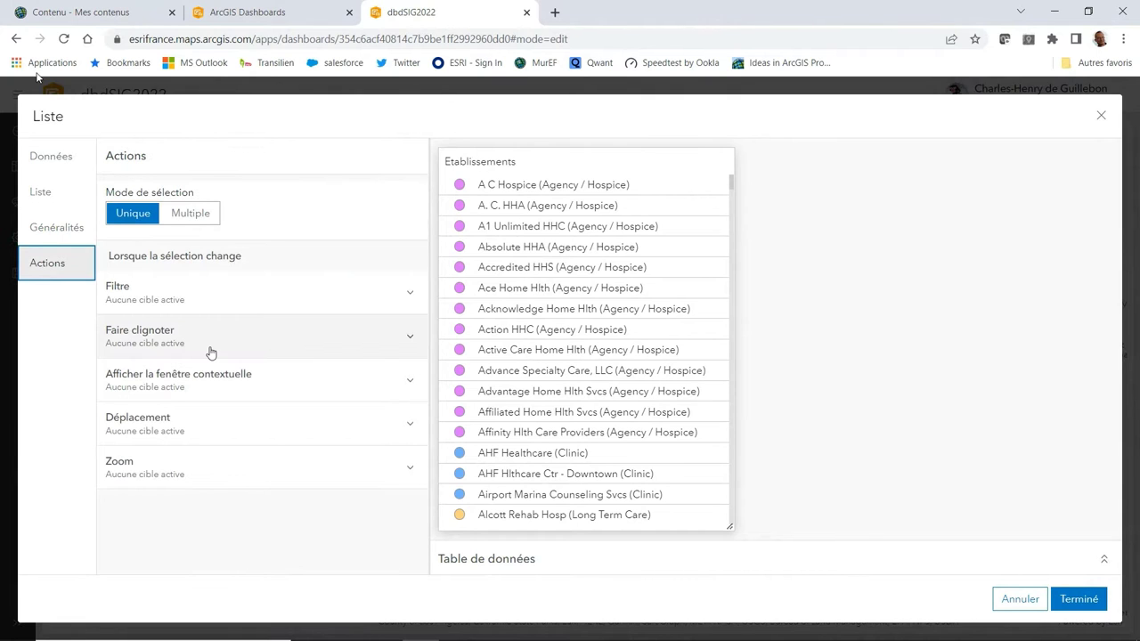
{"action": "left_click", "coordinate": [419, 341]}
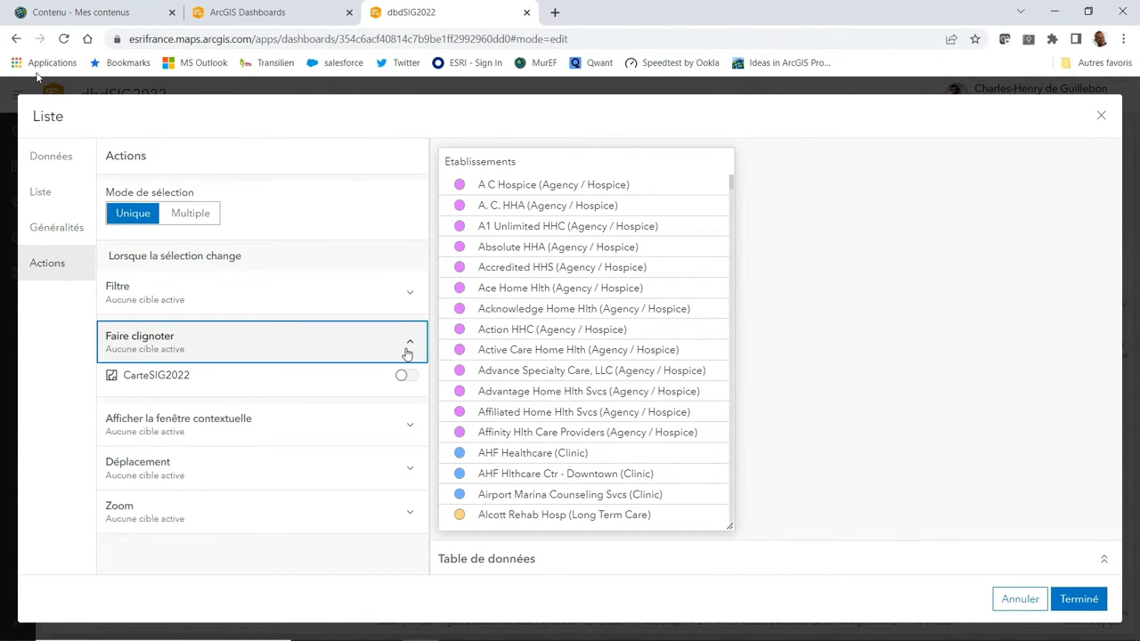
{"action": "left_click", "coordinate": [401, 375]}
{"action": "left_click", "coordinate": [409, 426]}
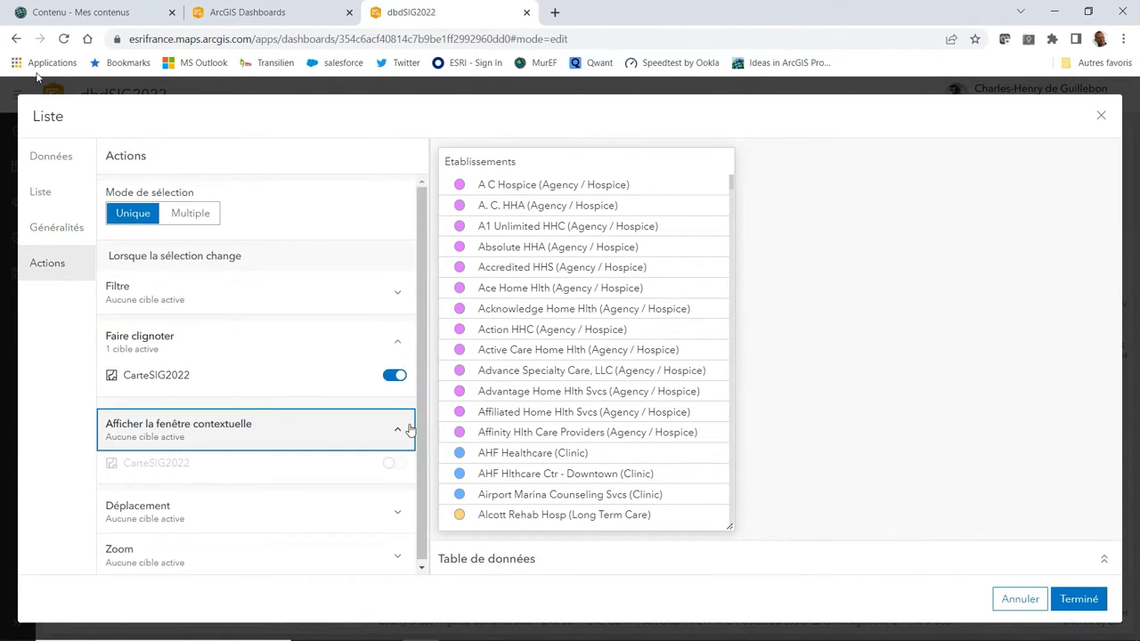
{"action": "left_click", "coordinate": [389, 517]}
{"action": "left_click", "coordinate": [392, 505]}
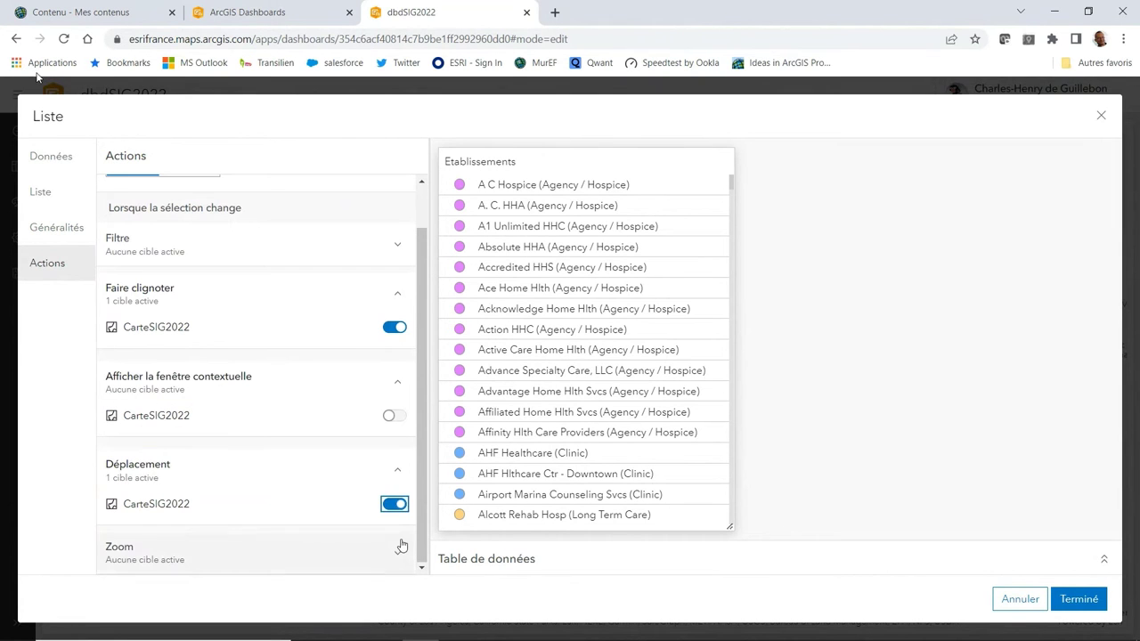
{"action": "left_click", "coordinate": [401, 546]}
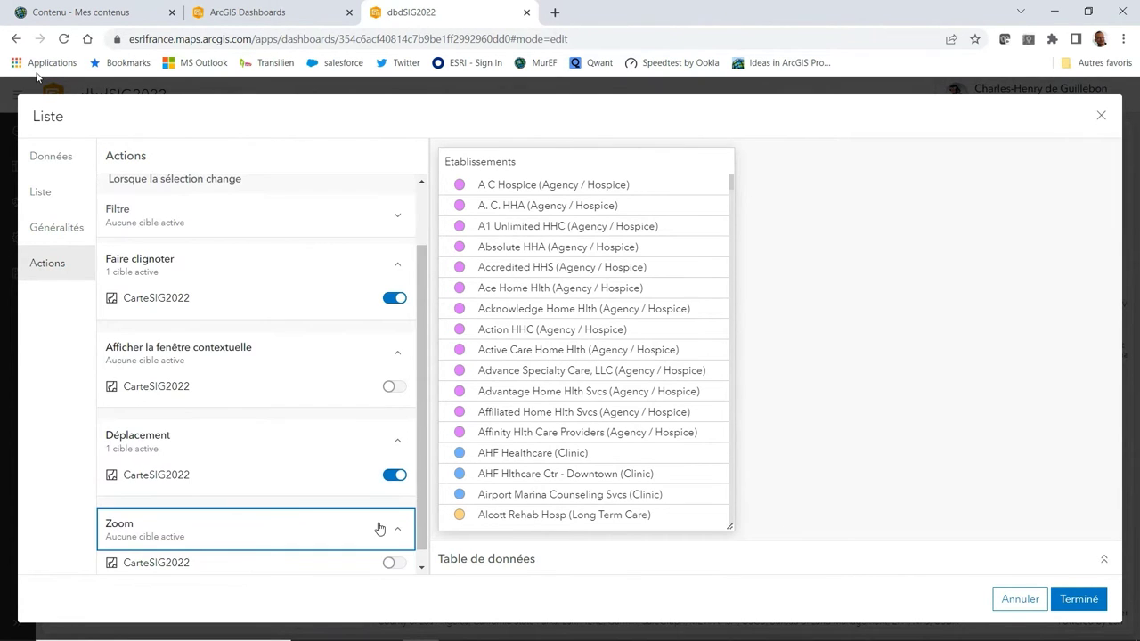
{"action": "left_click", "coordinate": [399, 551]}
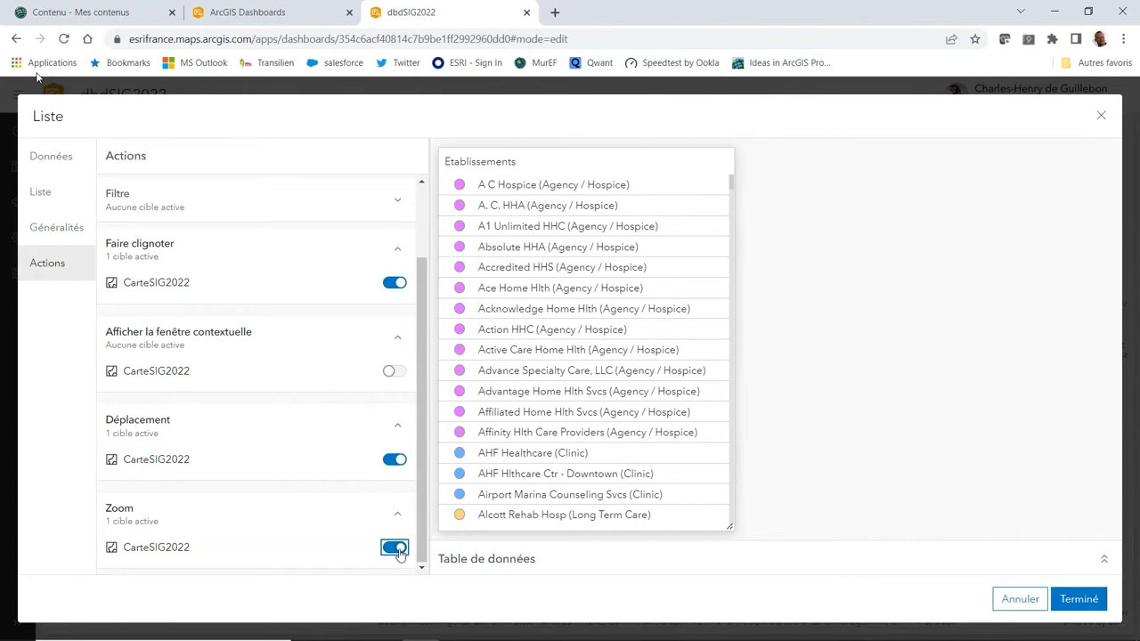
Finish the list, label the stacked tabs Infographie and Etablissements, and test the map actions by selecting and deselecting Affinity Hlth Care Providers.
{"action": "left_click", "coordinate": [1080, 601]}
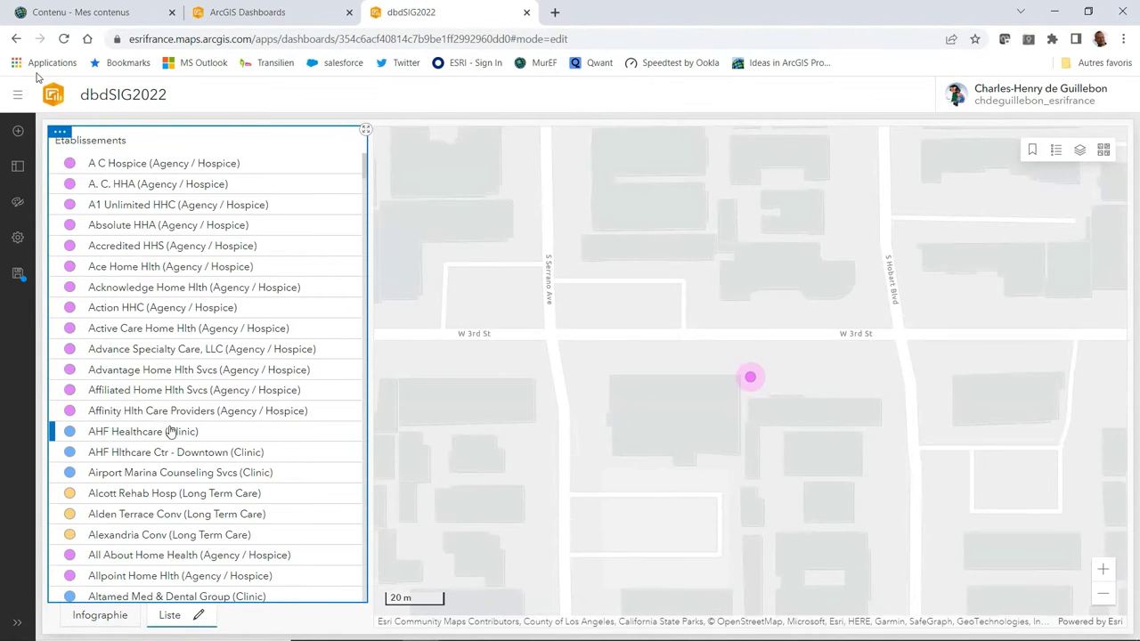
{"action": "left_click", "coordinate": [181, 539]}
{"action": "left_click", "coordinate": [103, 412]}
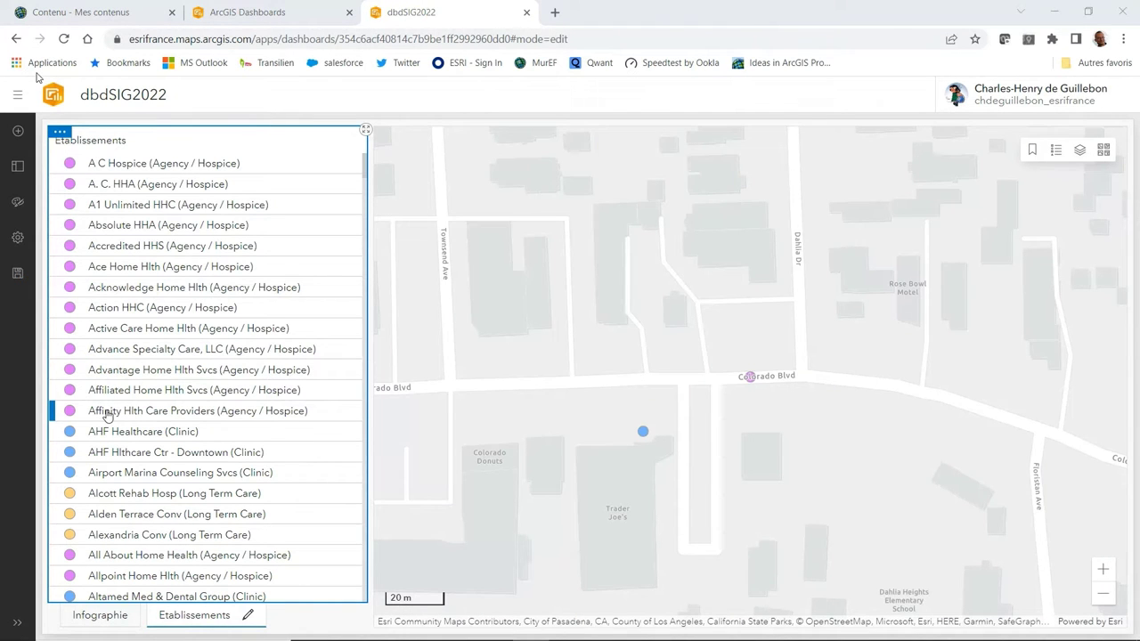
{"action": "left_click", "coordinate": [108, 415]}
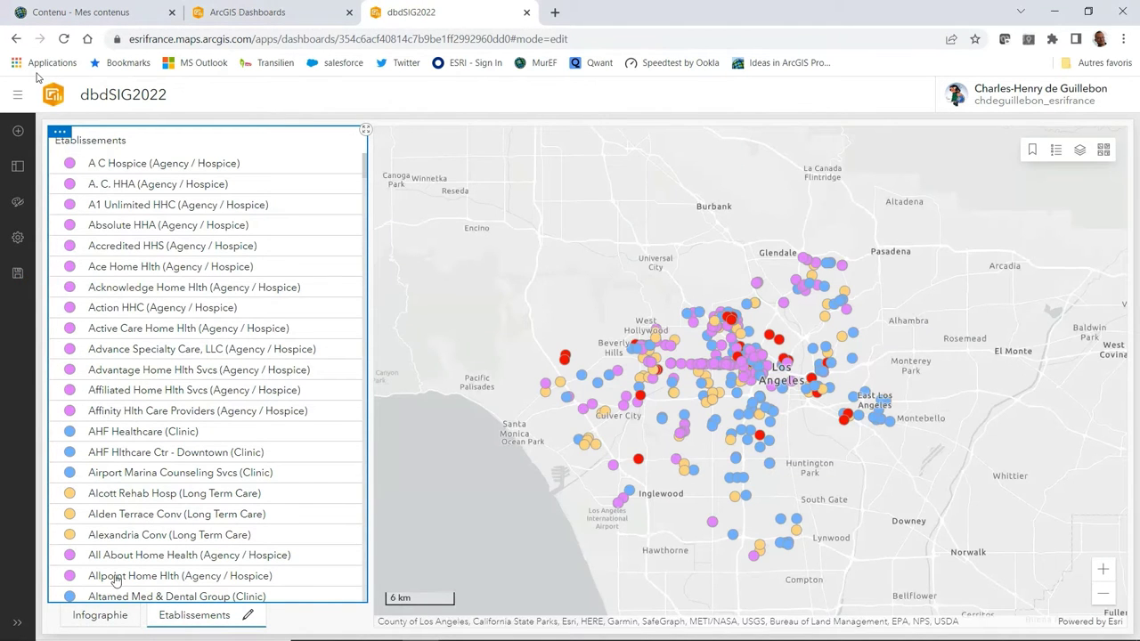
Add a serial chart grouped below the indicator on Infographie, using the Los Angeles Health Care Facilities layer with TYPE as category field.
{"action": "left_click", "coordinate": [91, 621]}
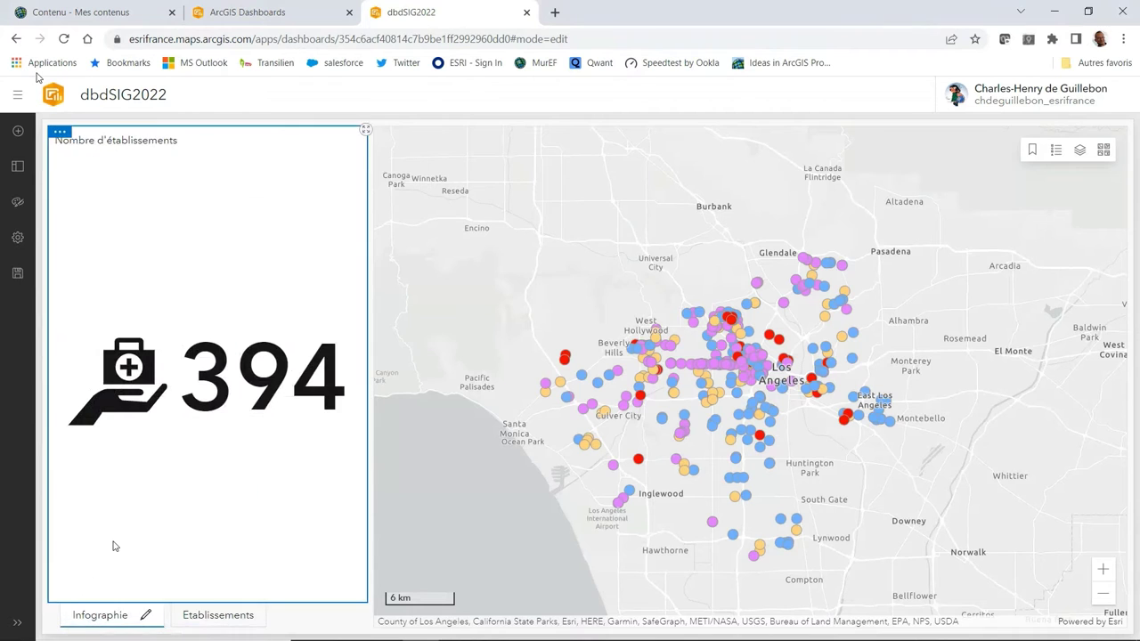
{"action": "left_click", "coordinate": [17, 133]}
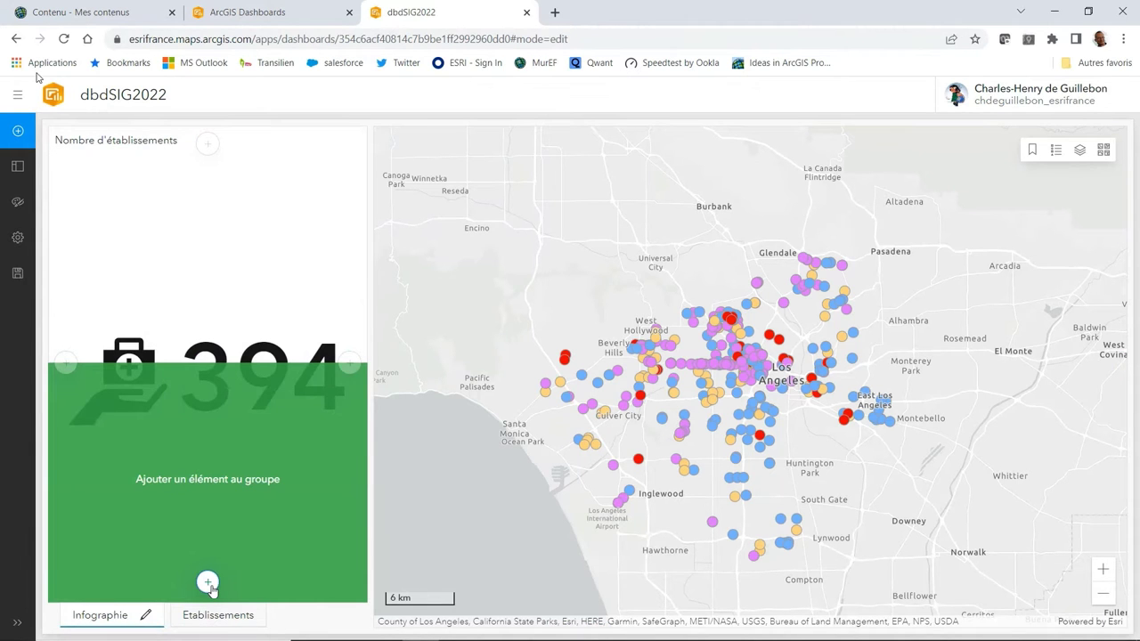
{"action": "left_click", "coordinate": [208, 584]}
{"action": "left_click", "coordinate": [273, 369]}
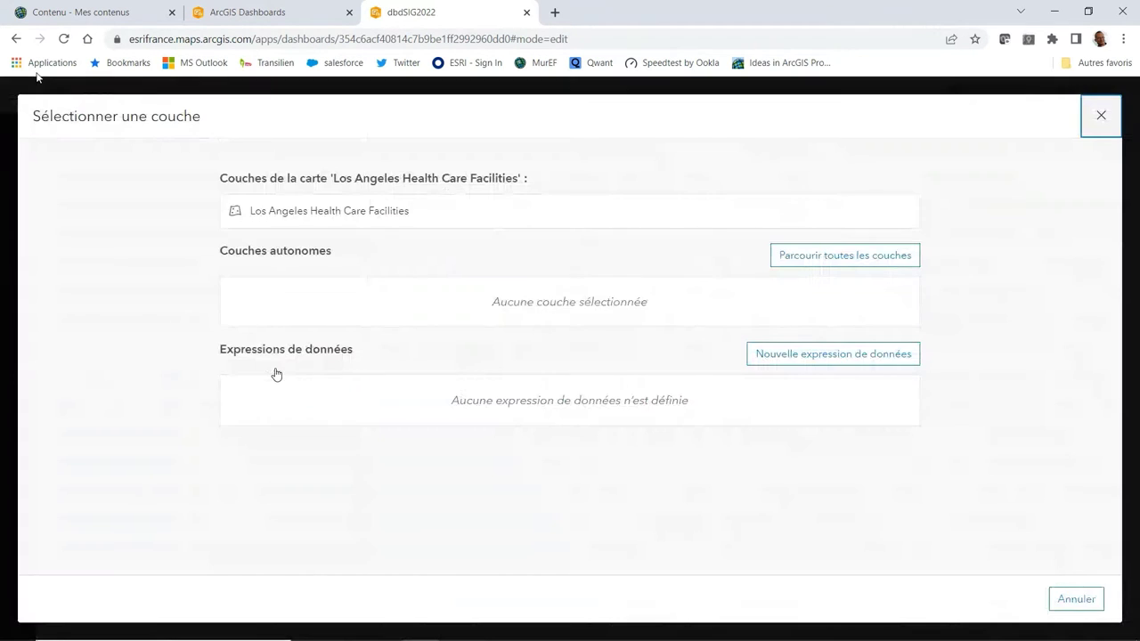
{"action": "left_click", "coordinate": [412, 222]}
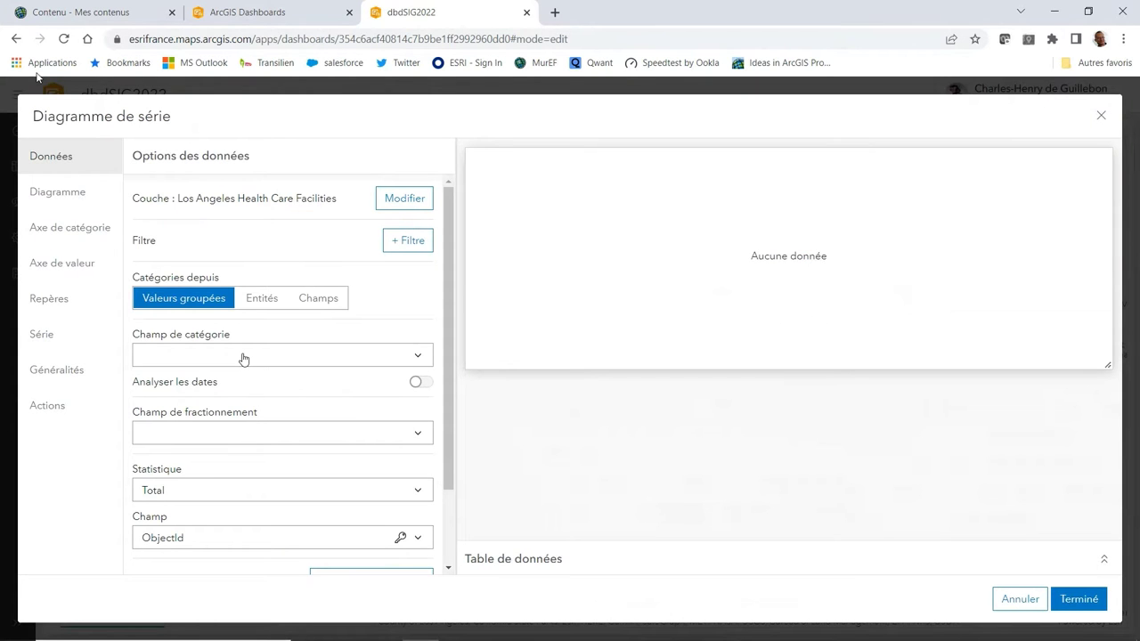
{"action": "left_click", "coordinate": [243, 357]}
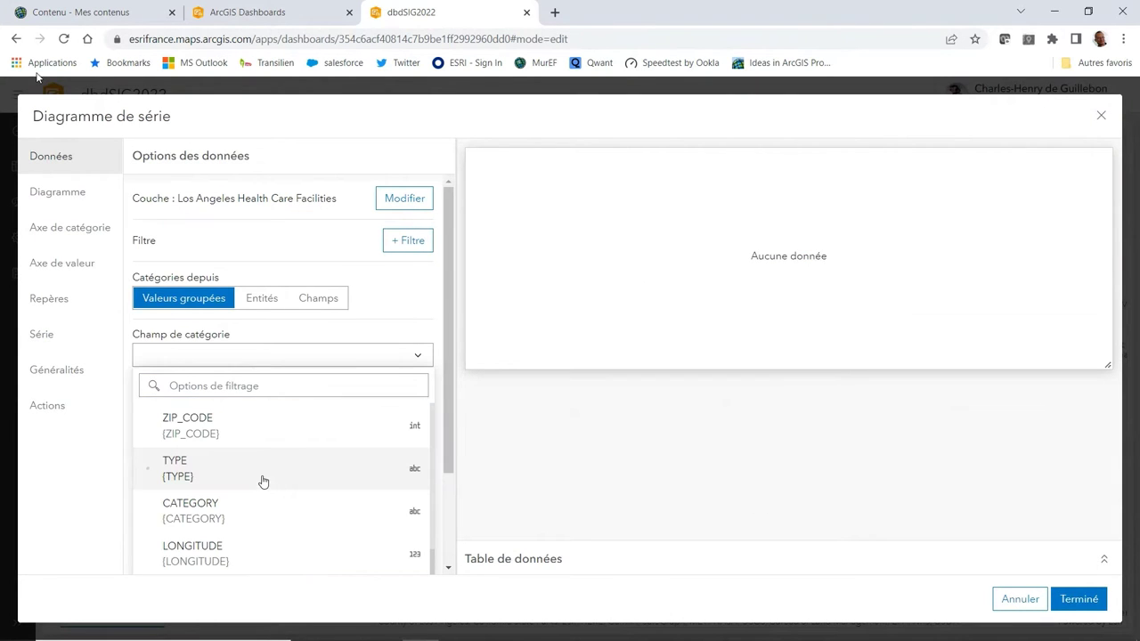
{"action": "left_click", "coordinate": [262, 478]}
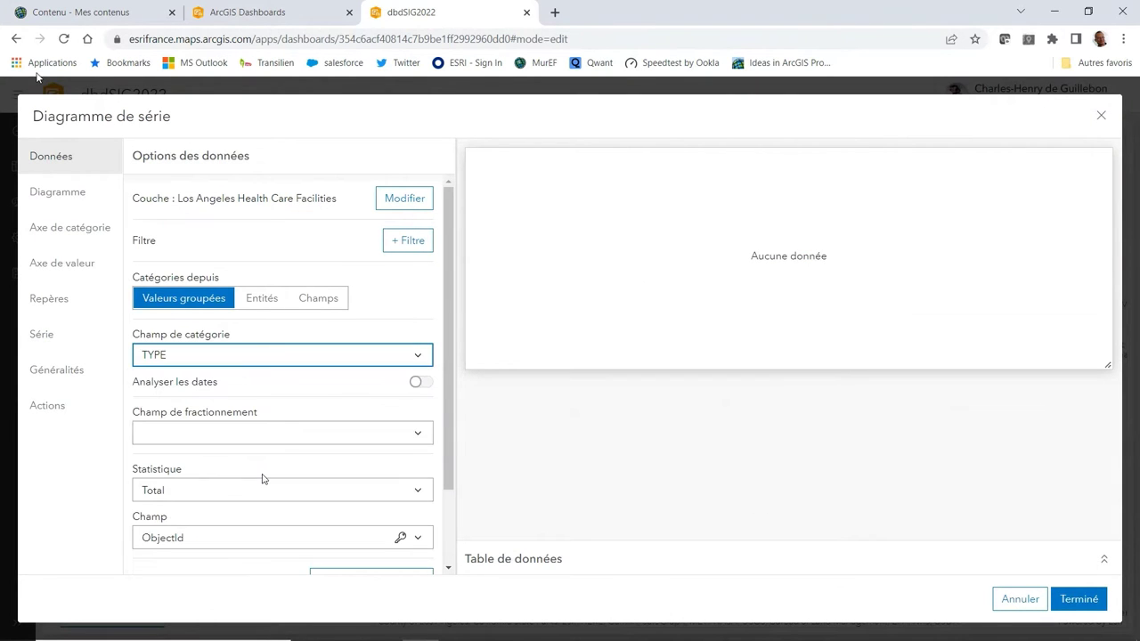
Review the serial chart's chart, axis, guide and series settings, and name the element ddsTypesEtablissement.
{"action": "left_click", "coordinate": [68, 194]}
{"action": "left_click", "coordinate": [62, 233]}
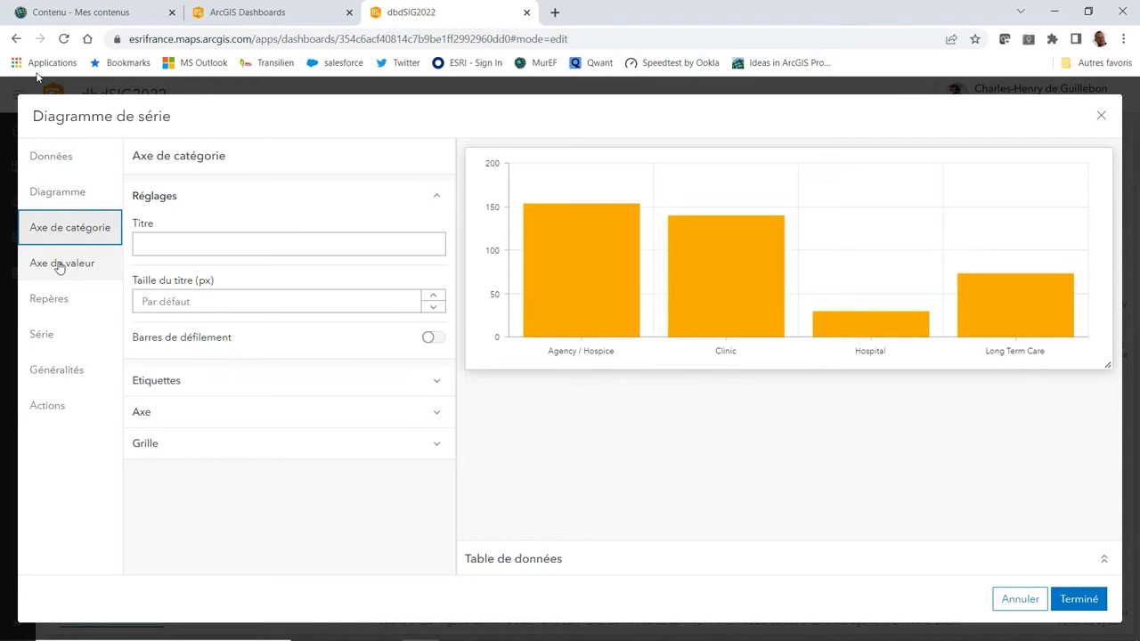
{"action": "left_click", "coordinate": [59, 266]}
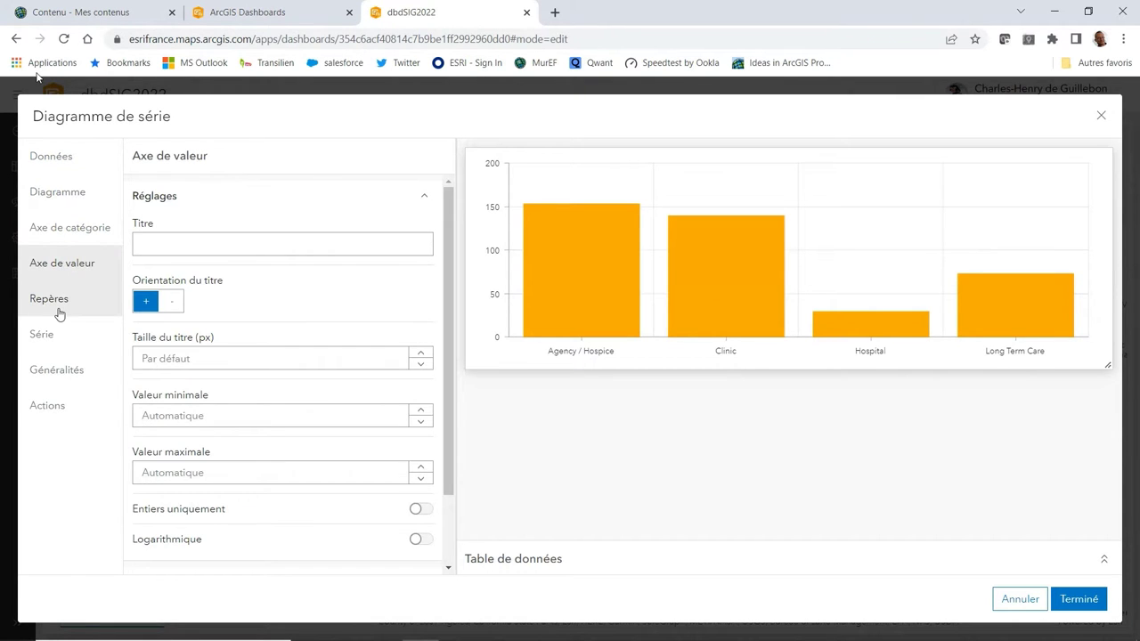
{"action": "left_click", "coordinate": [59, 314]}
{"action": "left_click", "coordinate": [62, 339]}
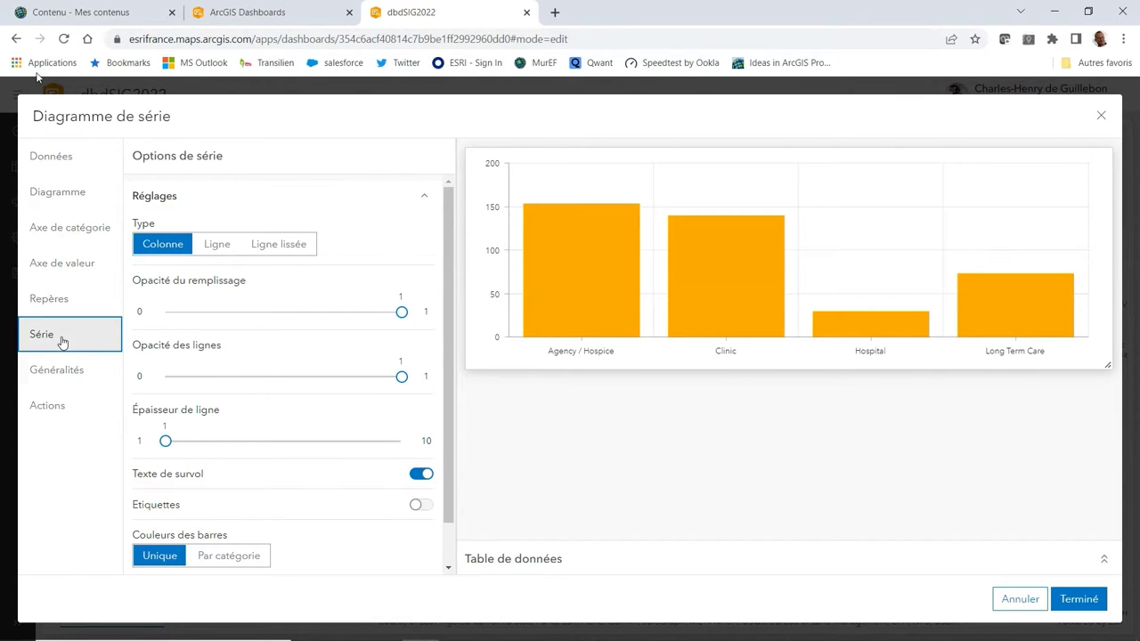
{"action": "left_click", "coordinate": [56, 370]}
{"action": "left_click", "coordinate": [273, 247]}
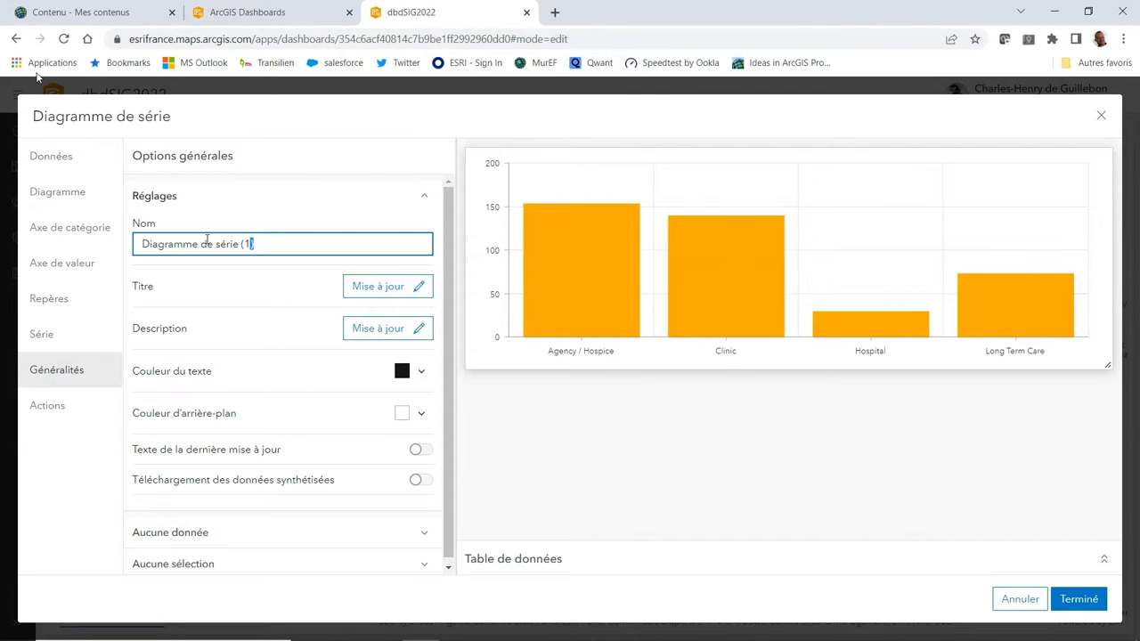
{"action": "triple_click", "coordinate": [207, 239]}
{"action": "type", "text": "d"}
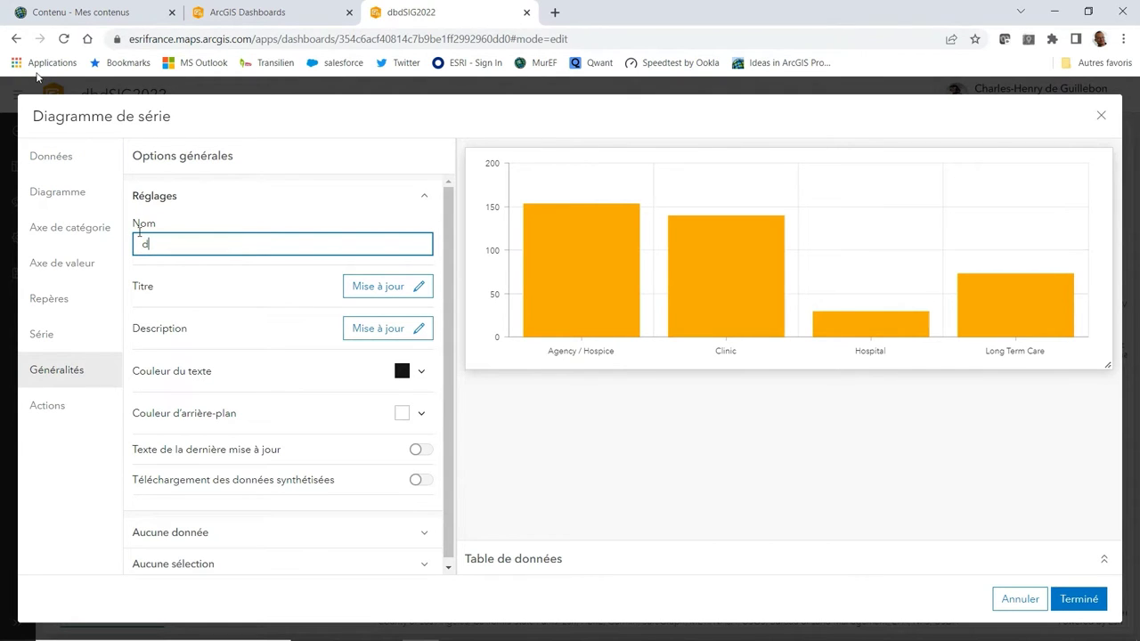
{"action": "type", "text": "dsTypesEtablissement"}
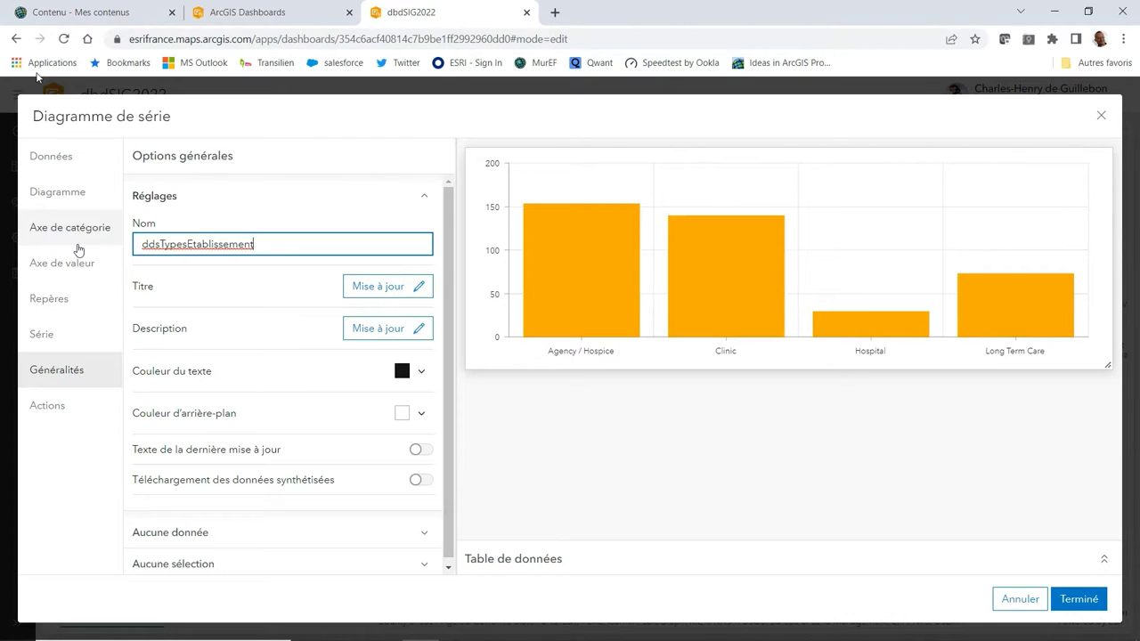
Make the chart selection filter the Los Angeles Health Care Facilities map layer, indNbrEtablissements and listeEtablissements, and finish the chart.
{"action": "left_click", "coordinate": [38, 412]}
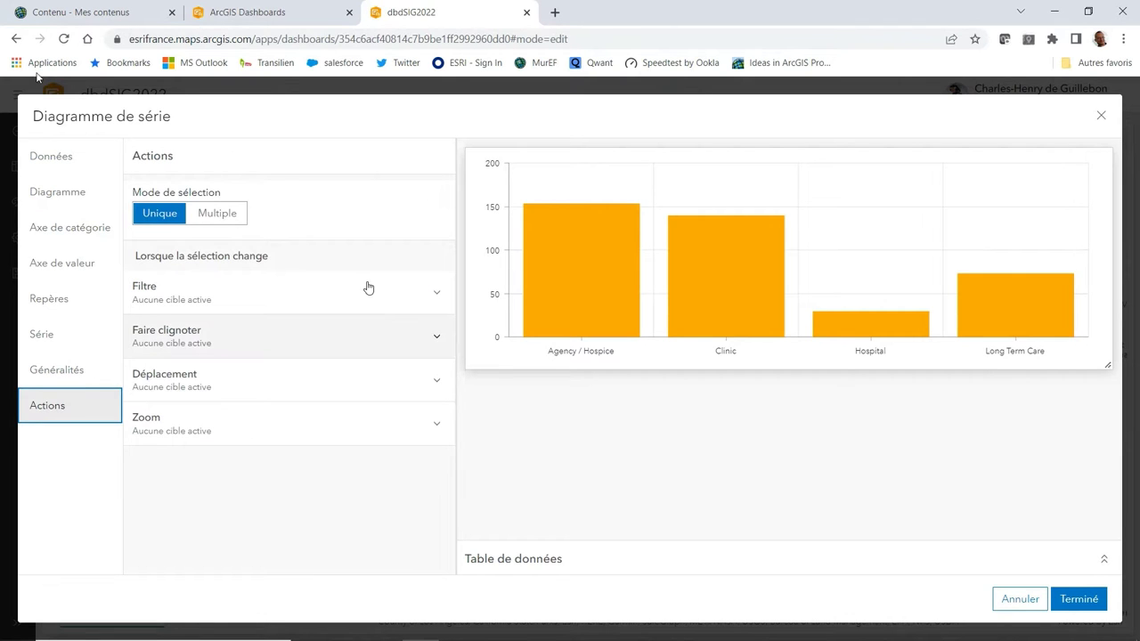
{"action": "left_click", "coordinate": [396, 293]}
{"action": "left_click", "coordinate": [423, 364]}
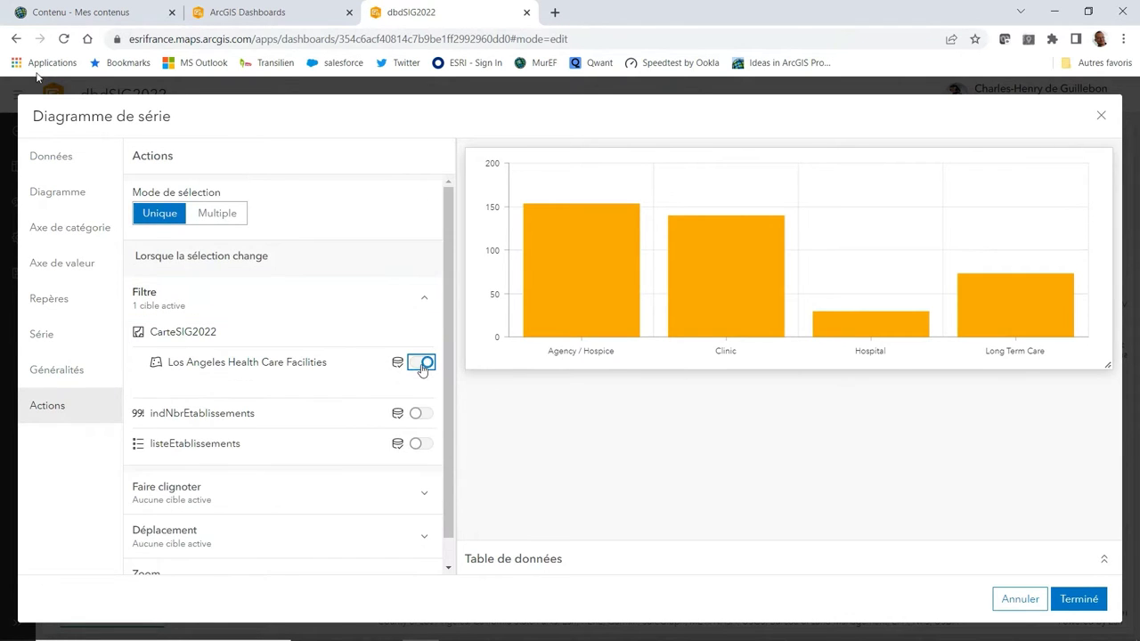
{"action": "left_click", "coordinate": [419, 414]}
{"action": "left_click", "coordinate": [424, 467]}
{"action": "left_click", "coordinate": [423, 466]}
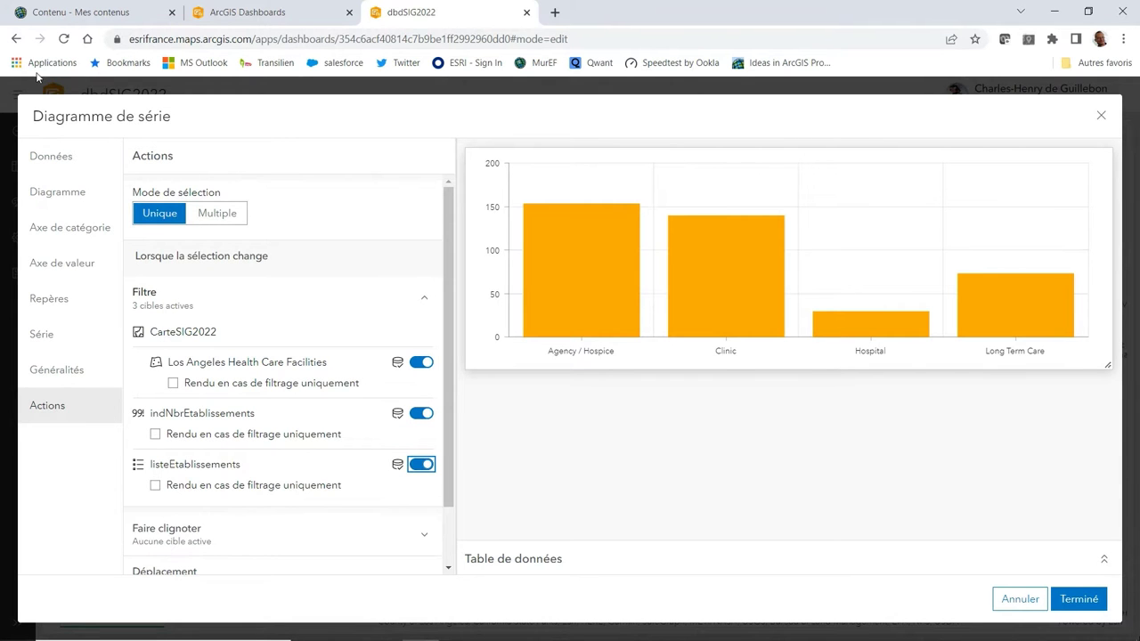
{"action": "left_click", "coordinate": [1081, 600]}
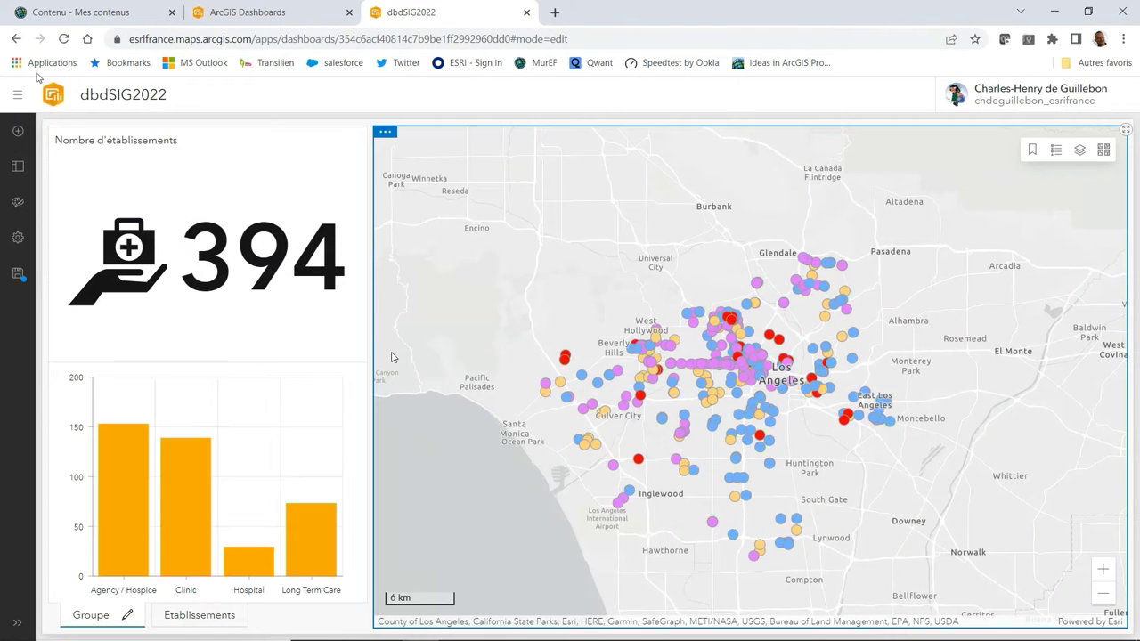
Test the chart filter by selecting the Agency / Hospice, Clinic and Long Term Care bars, and clear the selection.
{"action": "left_click", "coordinate": [142, 488]}
{"action": "left_click", "coordinate": [197, 506]}
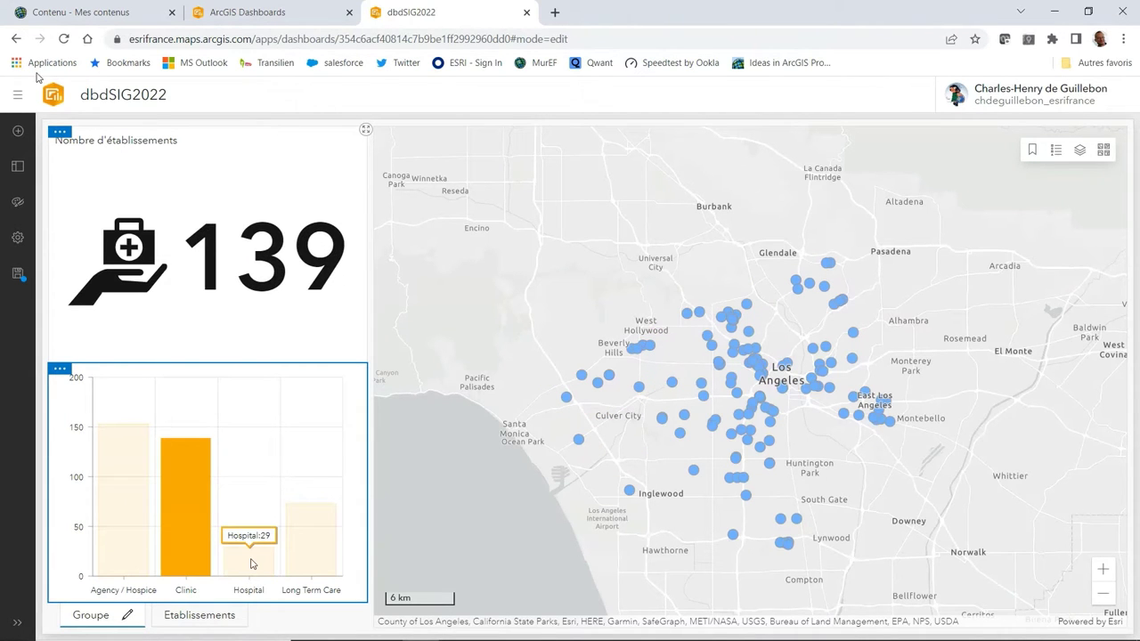
{"action": "left_click", "coordinate": [319, 538]}
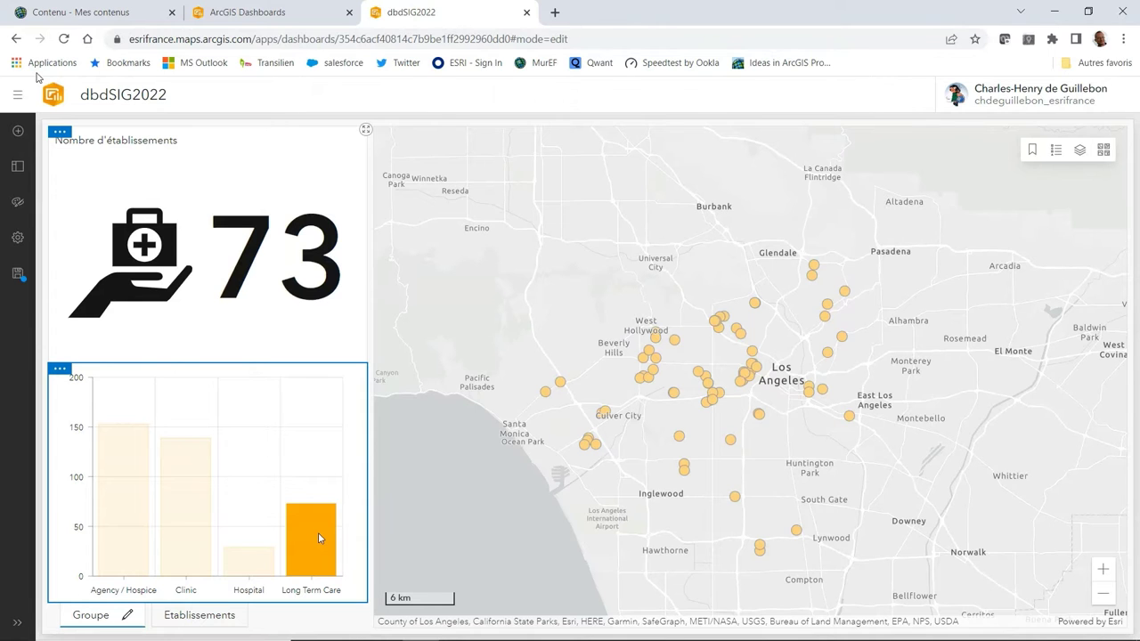
{"action": "left_click", "coordinate": [318, 533]}
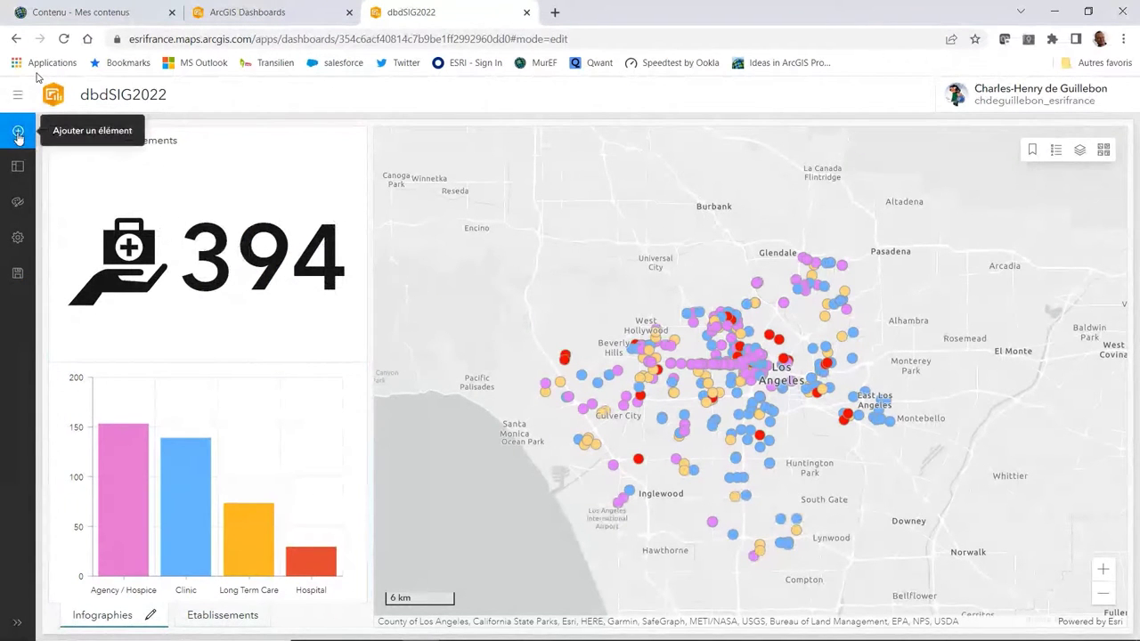
Add a header across the dashboard with the title "SIG 2022" and the subtitle "ArcGIS Dashboards".
{"action": "left_click_drag", "start_coordinate": [19, 136], "coordinate": [586, 130]}
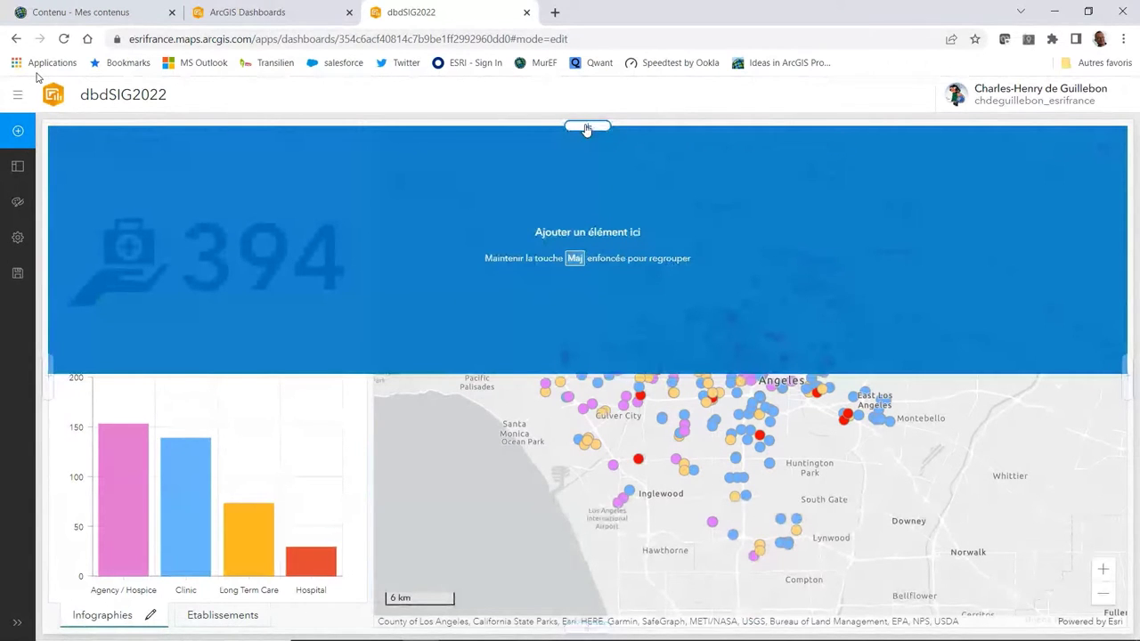
{"action": "left_click_drag", "start_coordinate": [586, 130], "coordinate": [586, 130]}
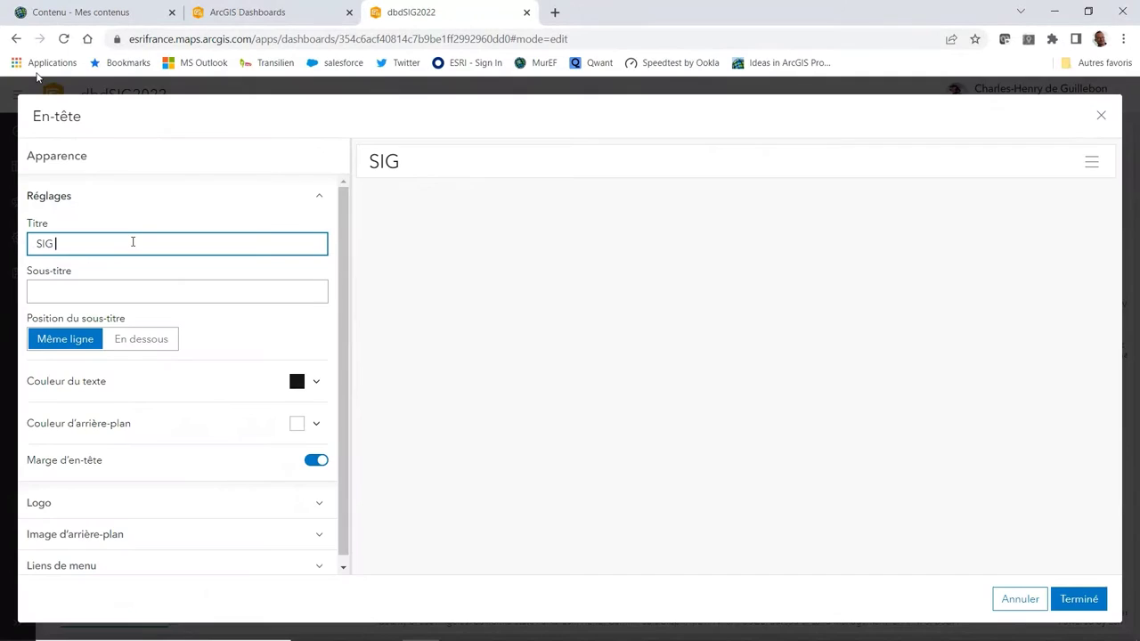
{"action": "type", "text": "2022"}
{"action": "left_click", "coordinate": [133, 288]}
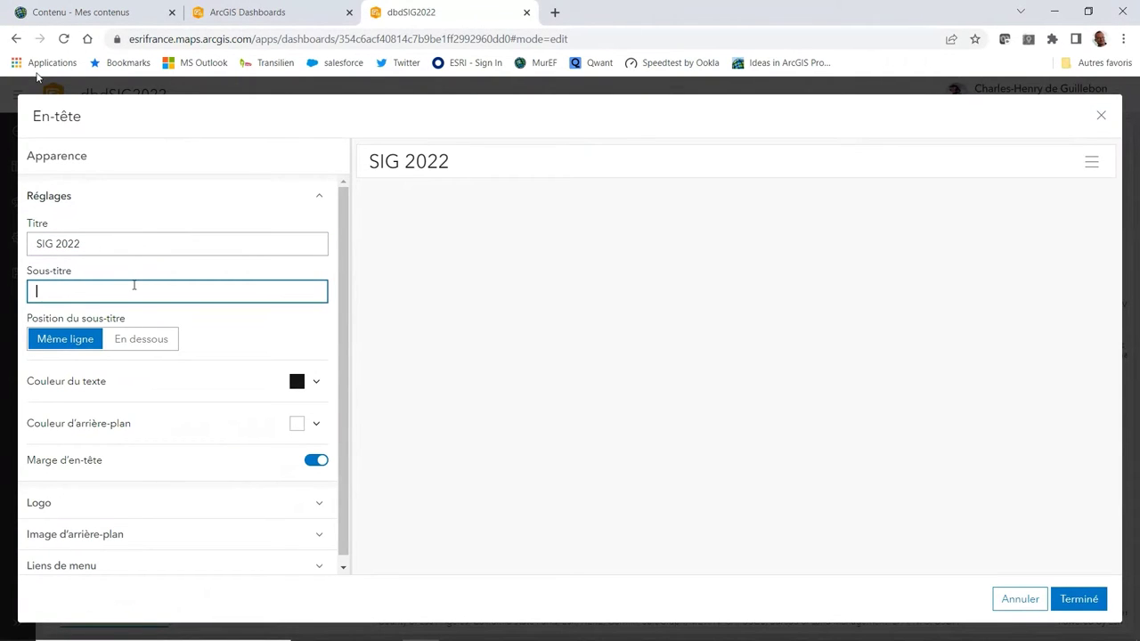
{"action": "type", "text": "ArcGIS Dashboards"}
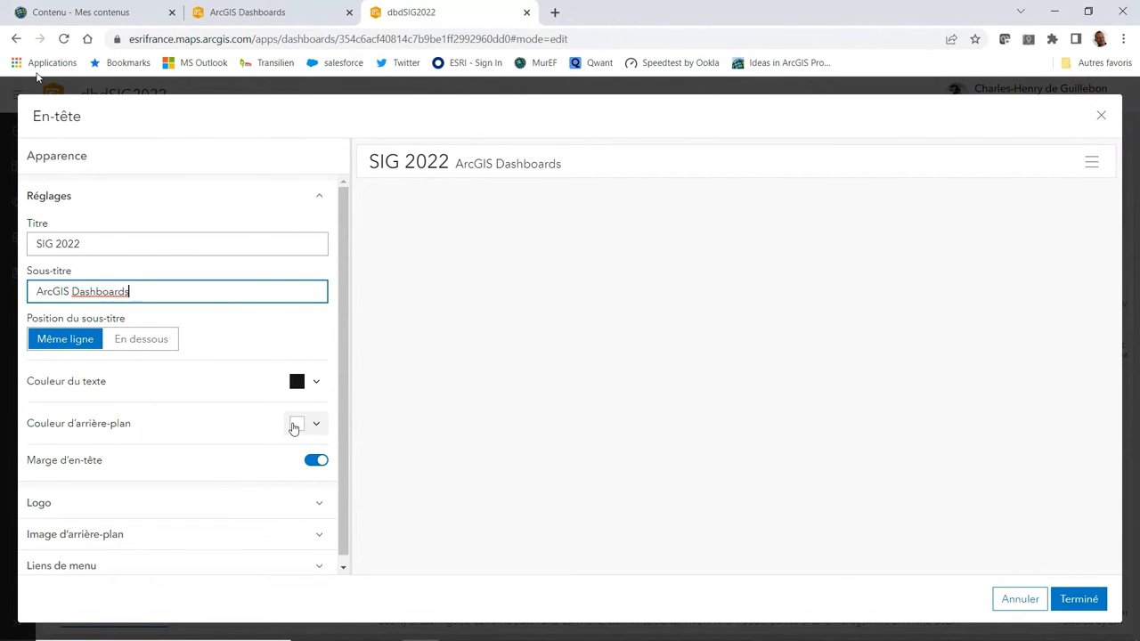
Set the header's background colour to light blue, #b8e9f5.
{"action": "left_click", "coordinate": [294, 425]}
{"action": "left_click", "coordinate": [313, 252]}
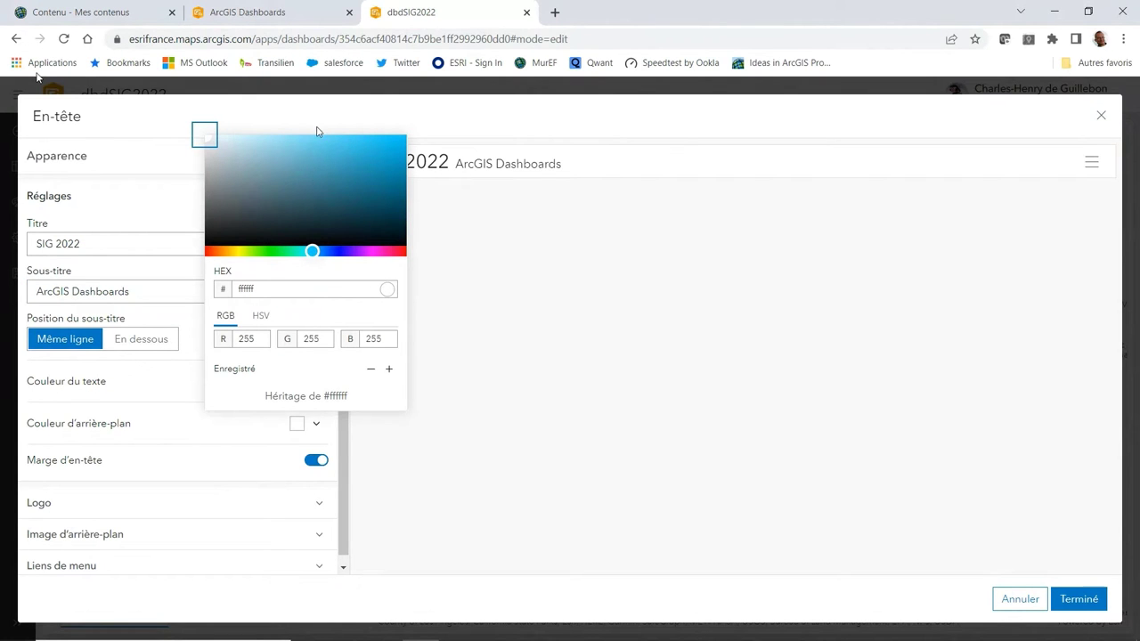
{"action": "left_click", "coordinate": [254, 138]}
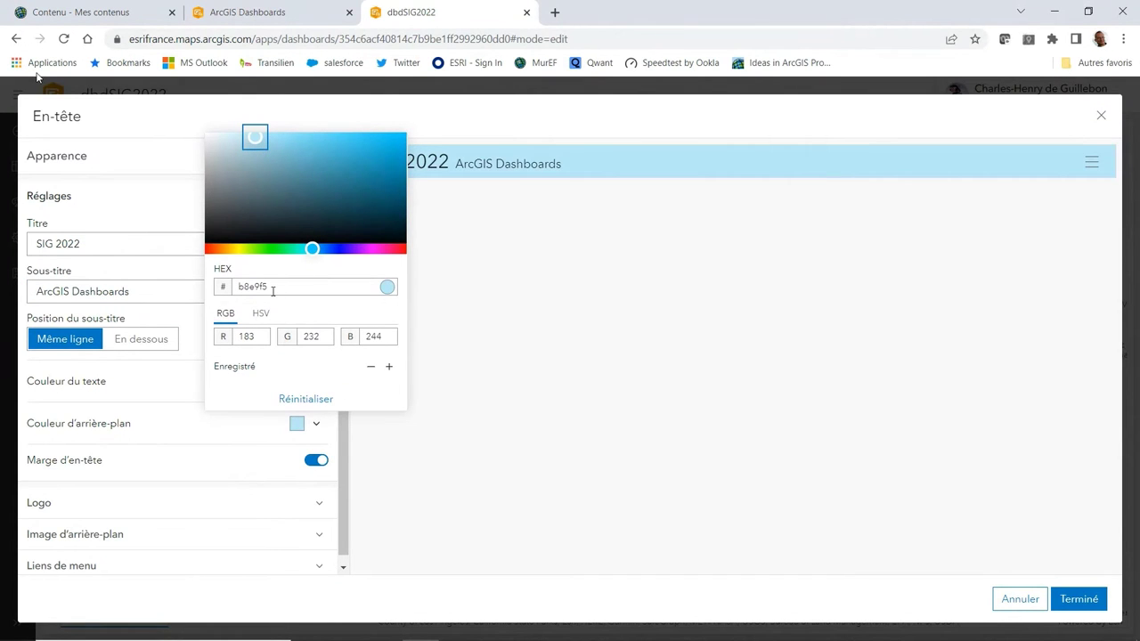
{"action": "left_click", "coordinate": [254, 445]}
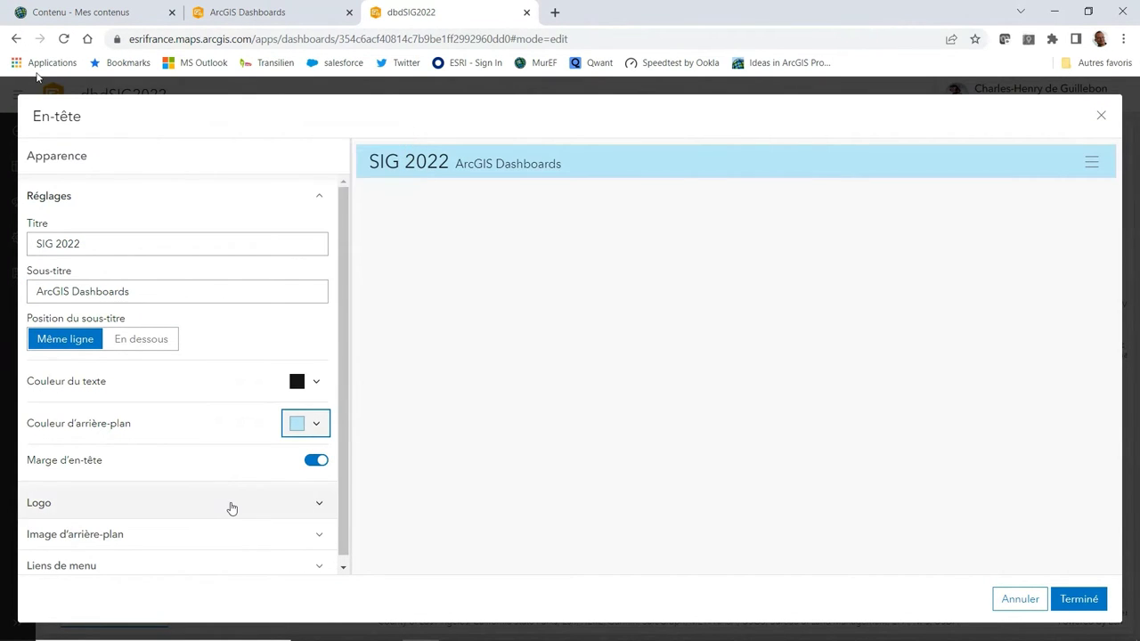
Give the header an icon logo, using the hand holding a medical kit from the Hub icon set.
{"action": "left_click", "coordinate": [234, 507]}
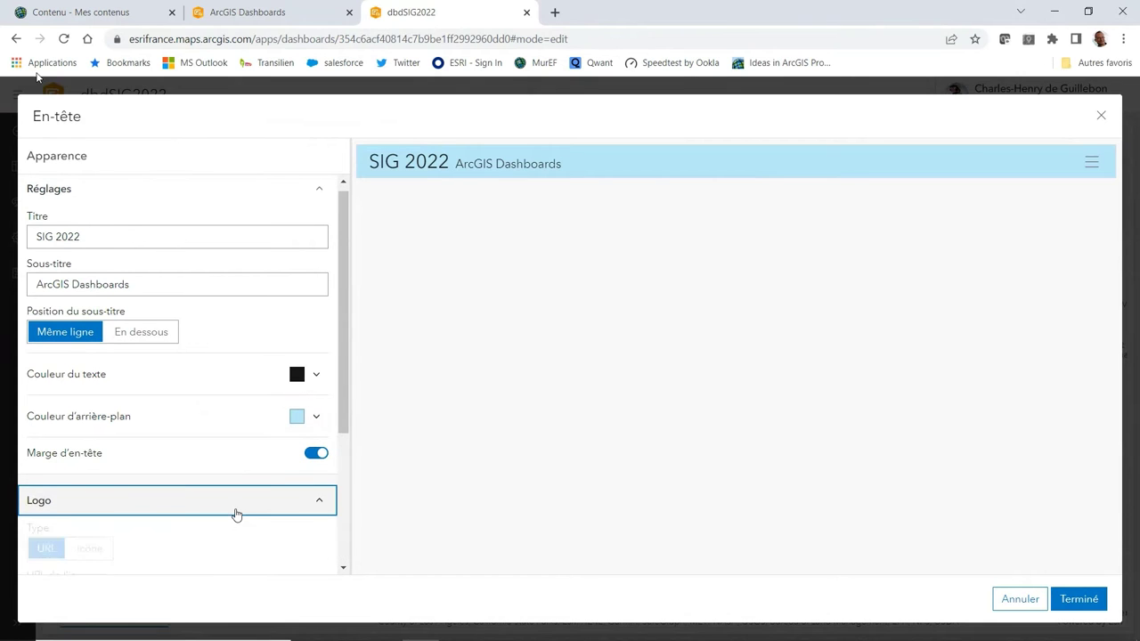
{"action": "left_click", "coordinate": [94, 547]}
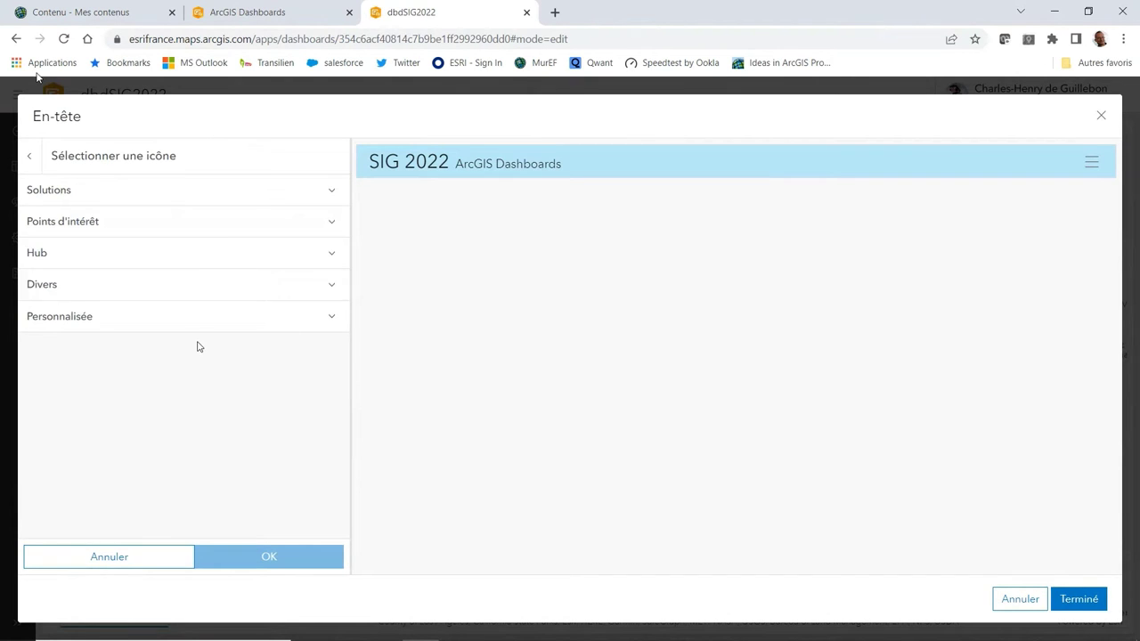
{"action": "left_click", "coordinate": [200, 259]}
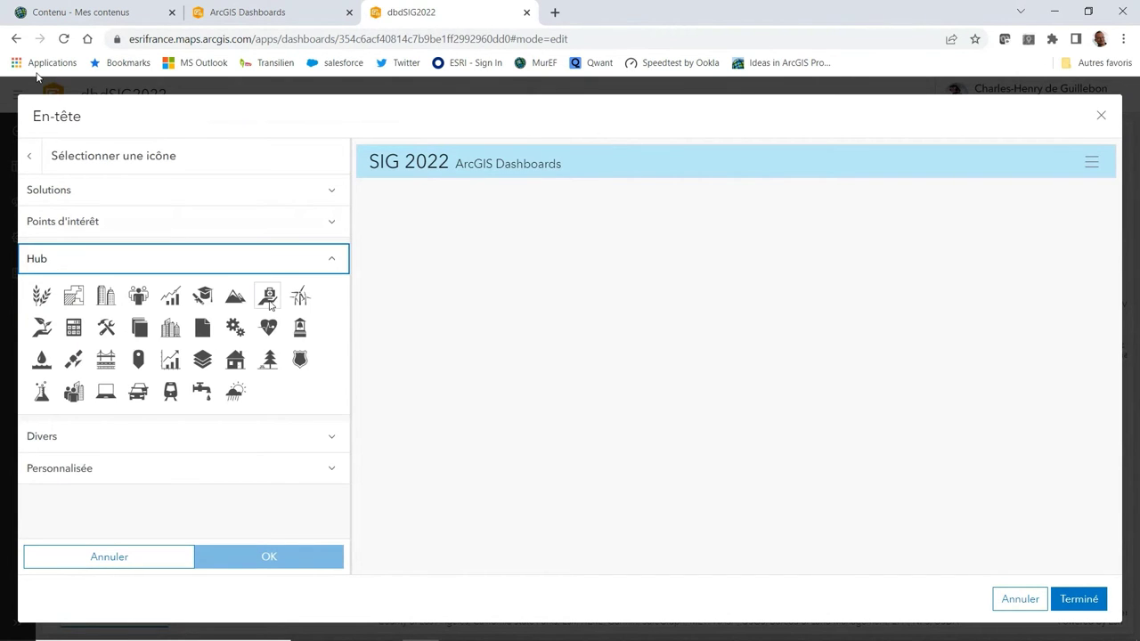
{"action": "left_click", "coordinate": [267, 296]}
{"action": "left_click", "coordinate": [267, 557]}
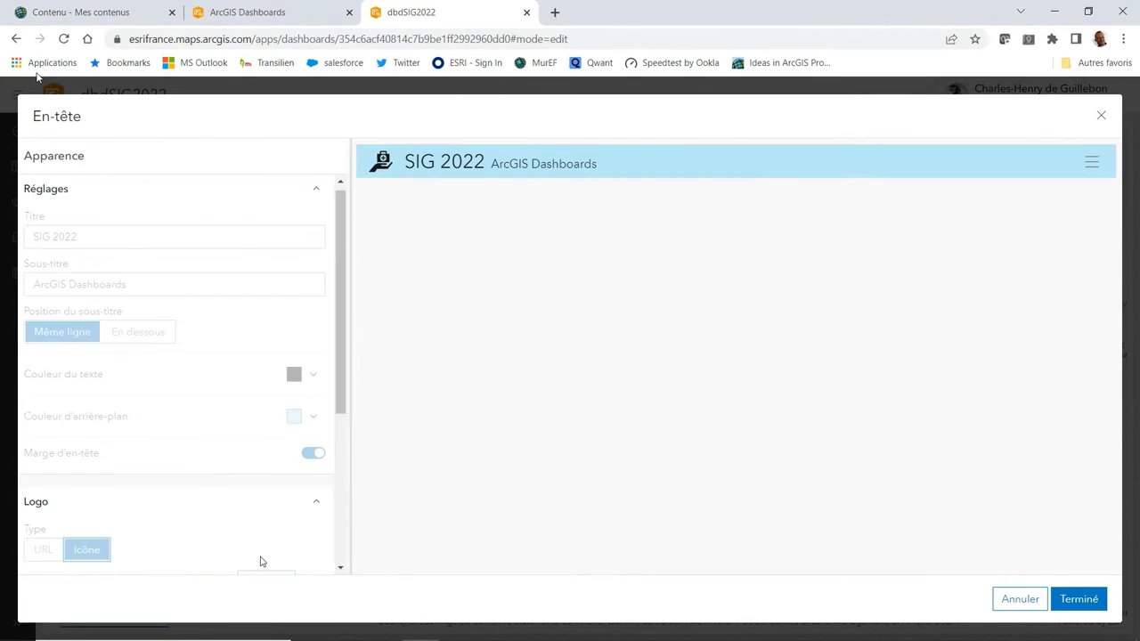
{"action": "scroll", "coordinate": [250, 503], "scroll_direction": "down", "scroll_amount": 3}
{"action": "left_click", "coordinate": [210, 427]}
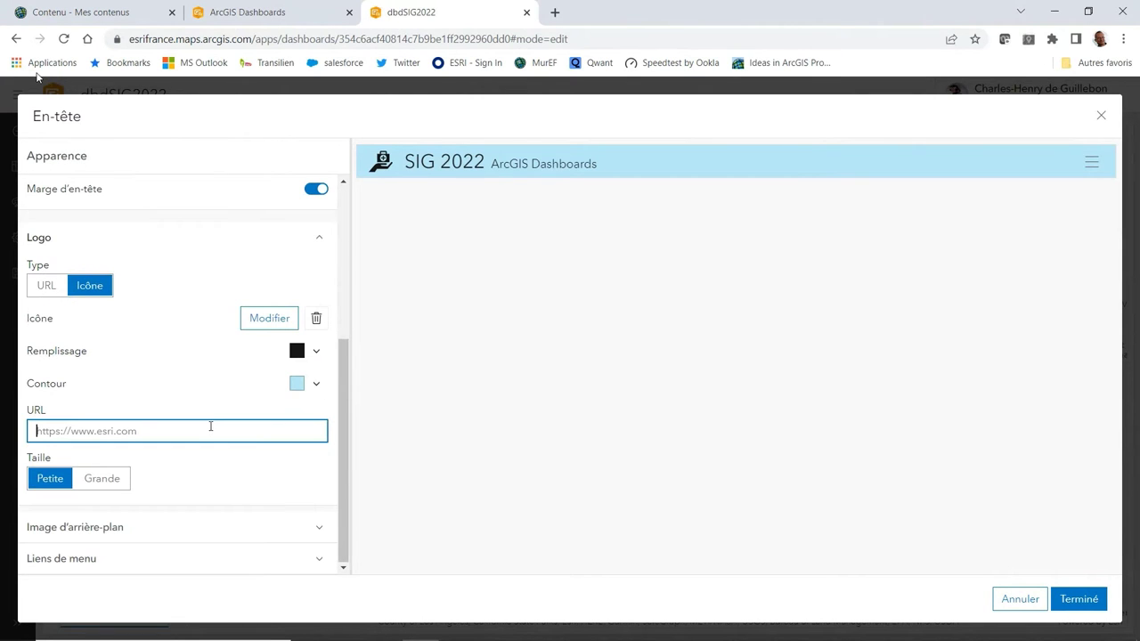
{"action": "type", "text": "https://www.geo-evenement.fr/"}
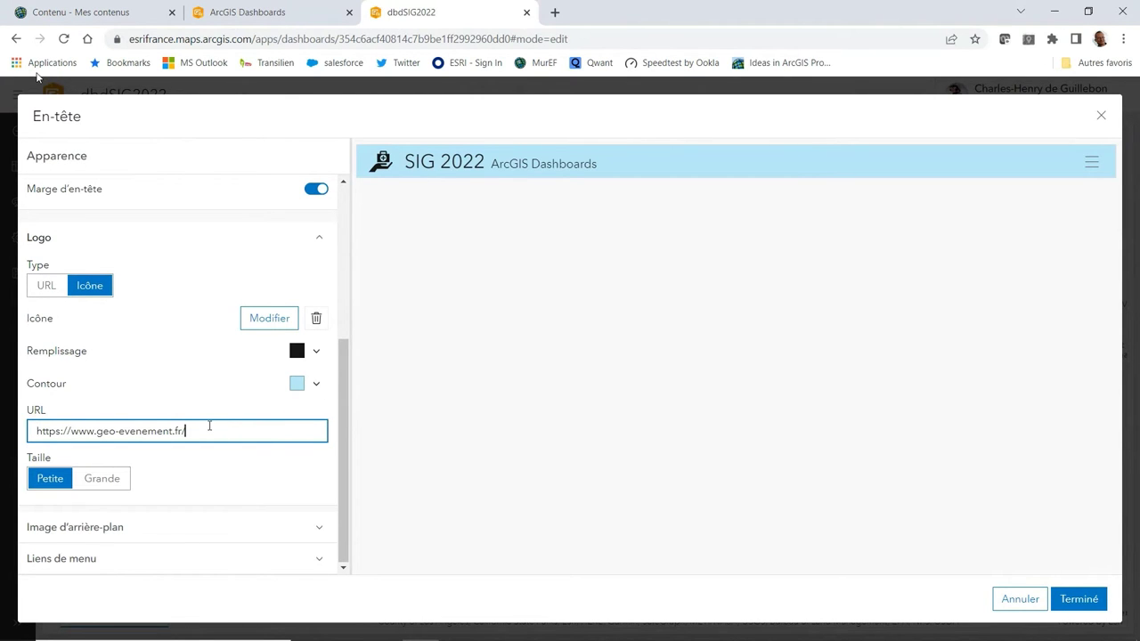
{"action": "left_click", "coordinate": [1069, 600]}
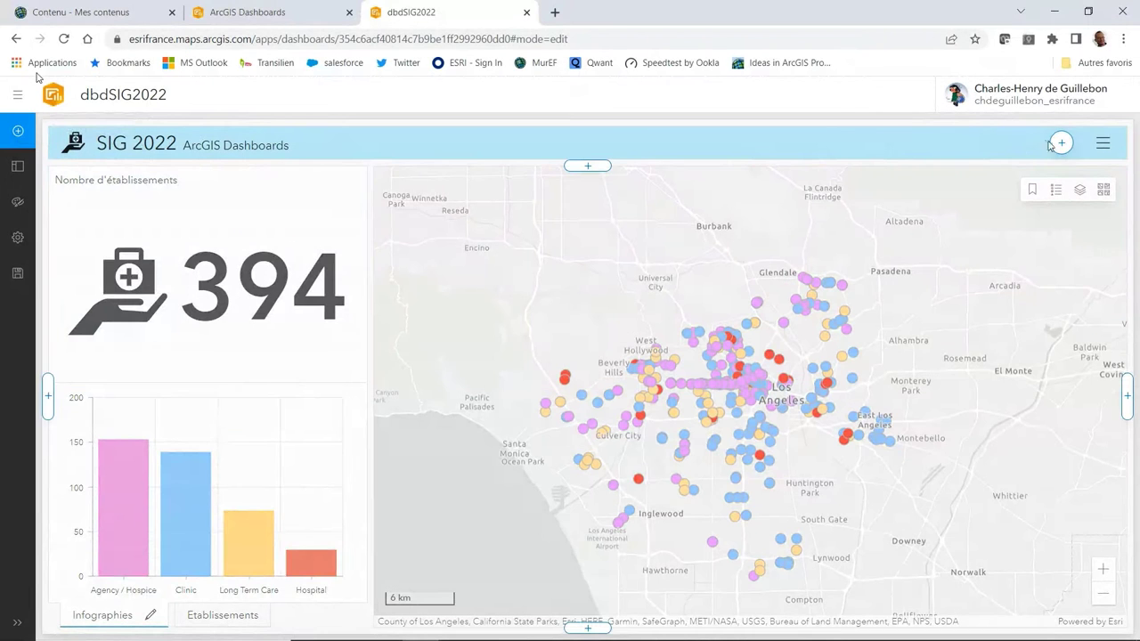
Add a category selector to the header, using grouped values of the TYPE field from the Los Angeles Health Care Facilities layer.
{"action": "left_click", "coordinate": [1059, 144]}
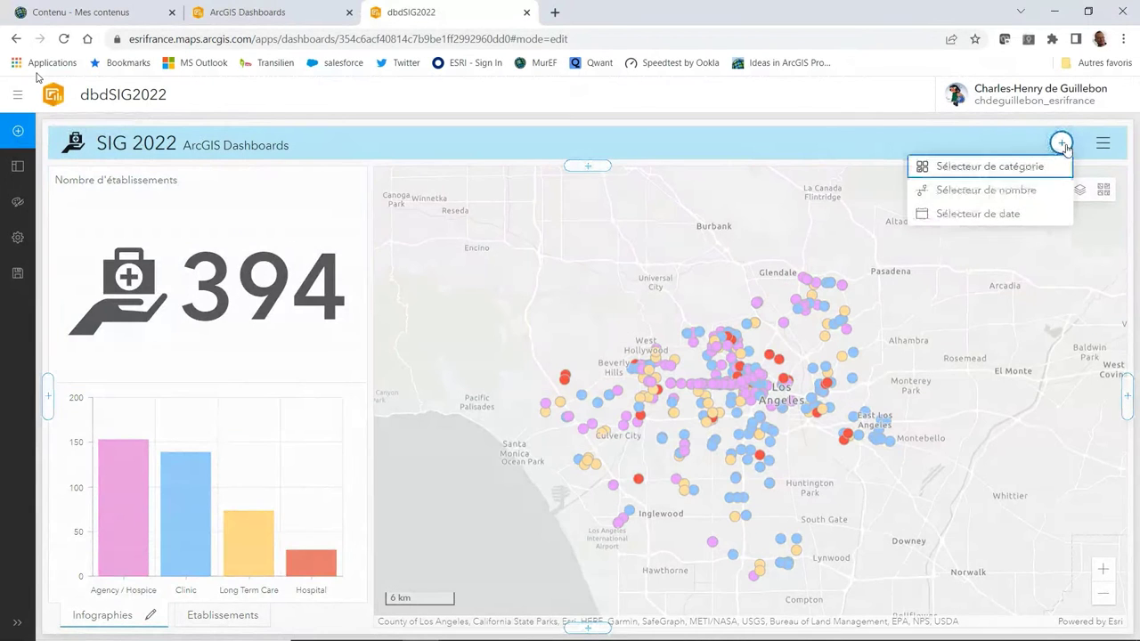
{"action": "left_click", "coordinate": [1023, 169]}
{"action": "left_click", "coordinate": [297, 220]}
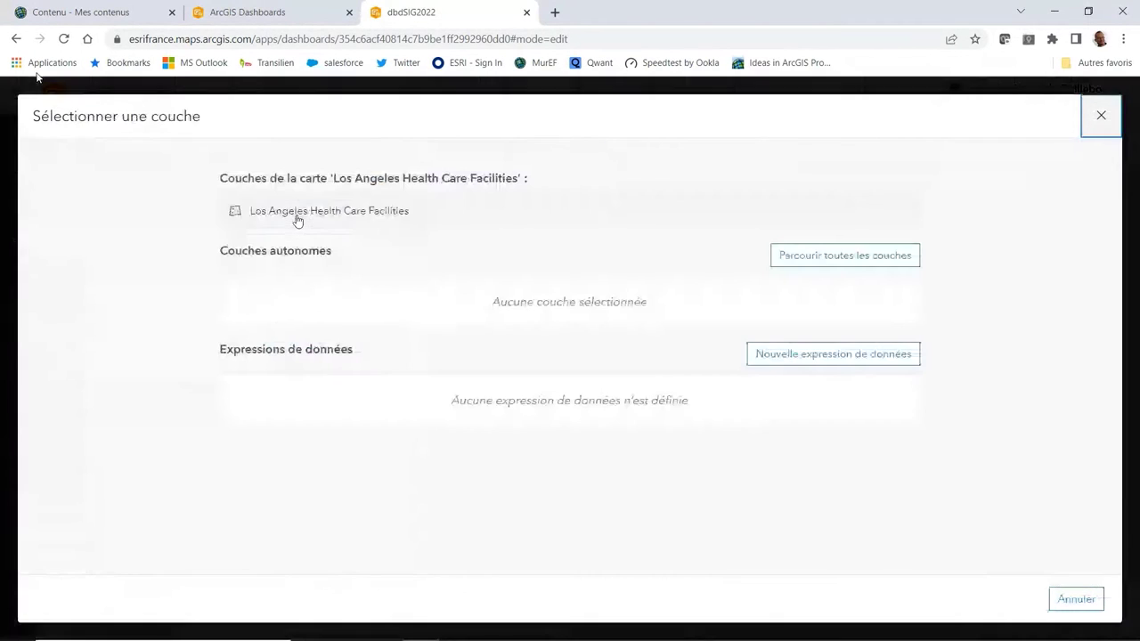
{"action": "left_click", "coordinate": [301, 212]}
{"action": "left_click", "coordinate": [313, 358]}
{"action": "scroll", "coordinate": [267, 446], "scroll_direction": "down", "scroll_amount": 3}
{"action": "left_click", "coordinate": [231, 537]}
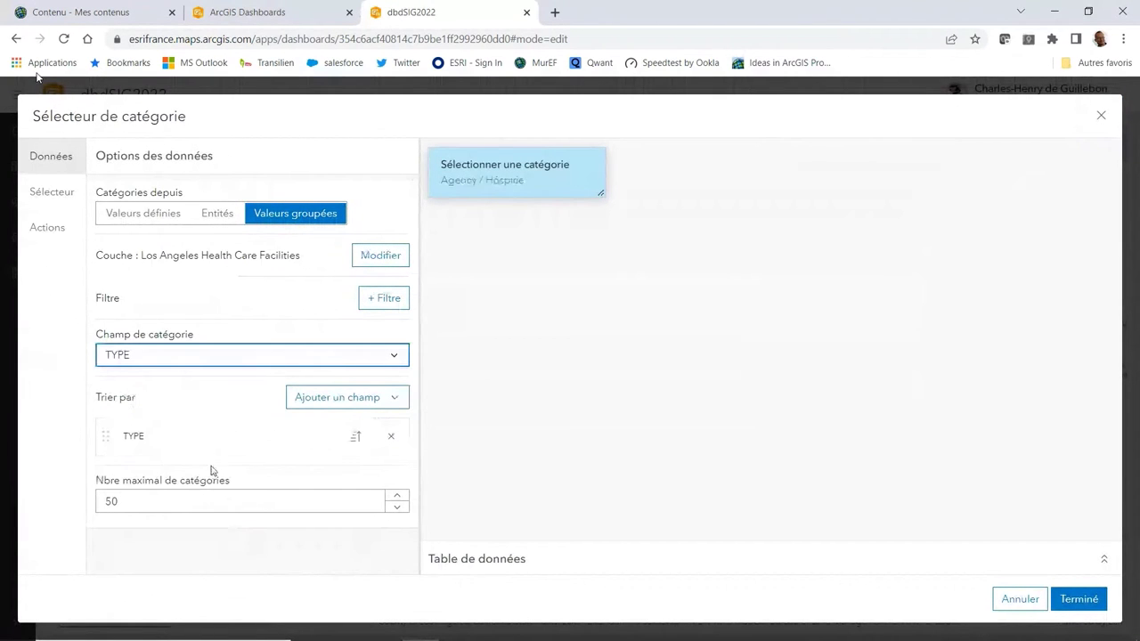
Blank the category selector's label, display its options inline (En ligne) and allow multiple selection (Plusieurs).
{"action": "left_click", "coordinate": [53, 196]}
{"action": "left_click", "coordinate": [122, 242]}
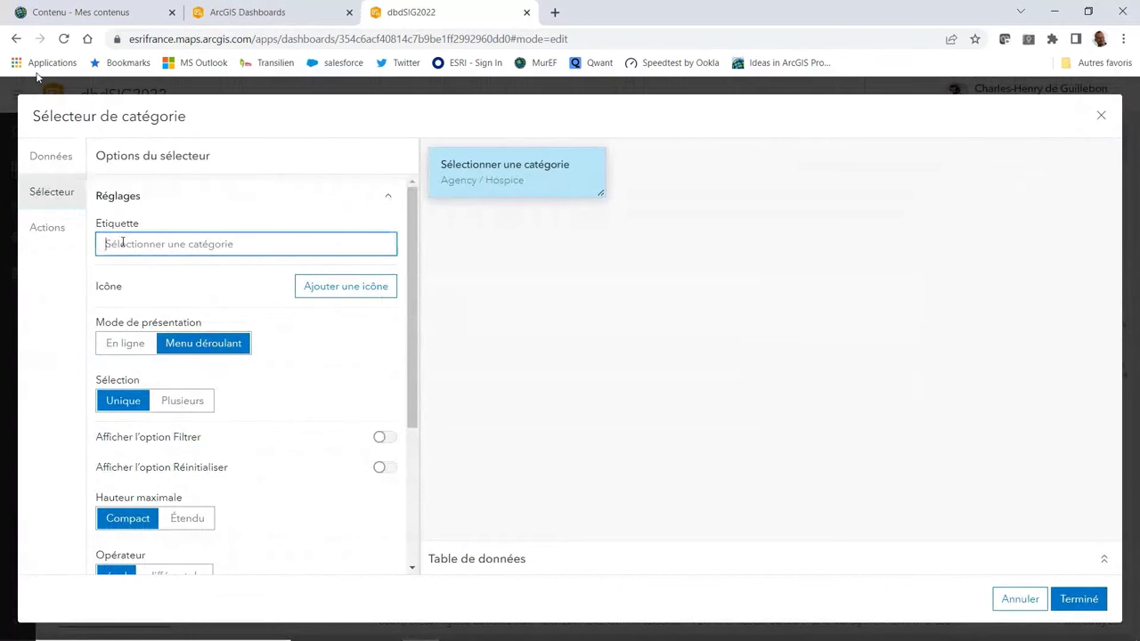
{"action": "key", "text": "ctrl+a"}
{"action": "key", "text": "BackSpace"}
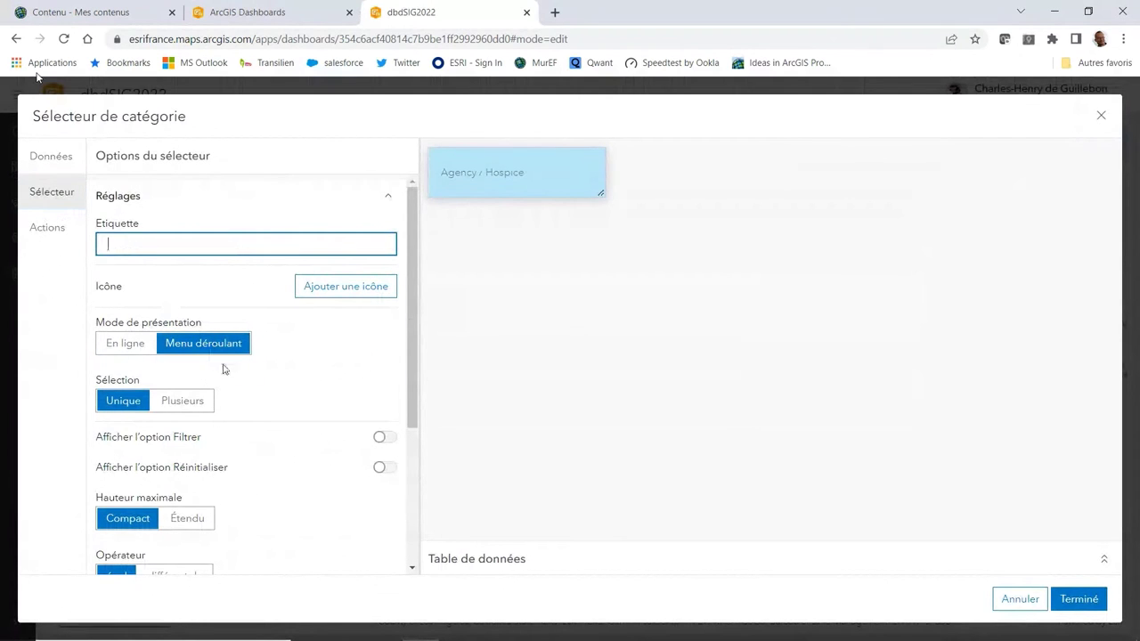
{"action": "left_click", "coordinate": [148, 351]}
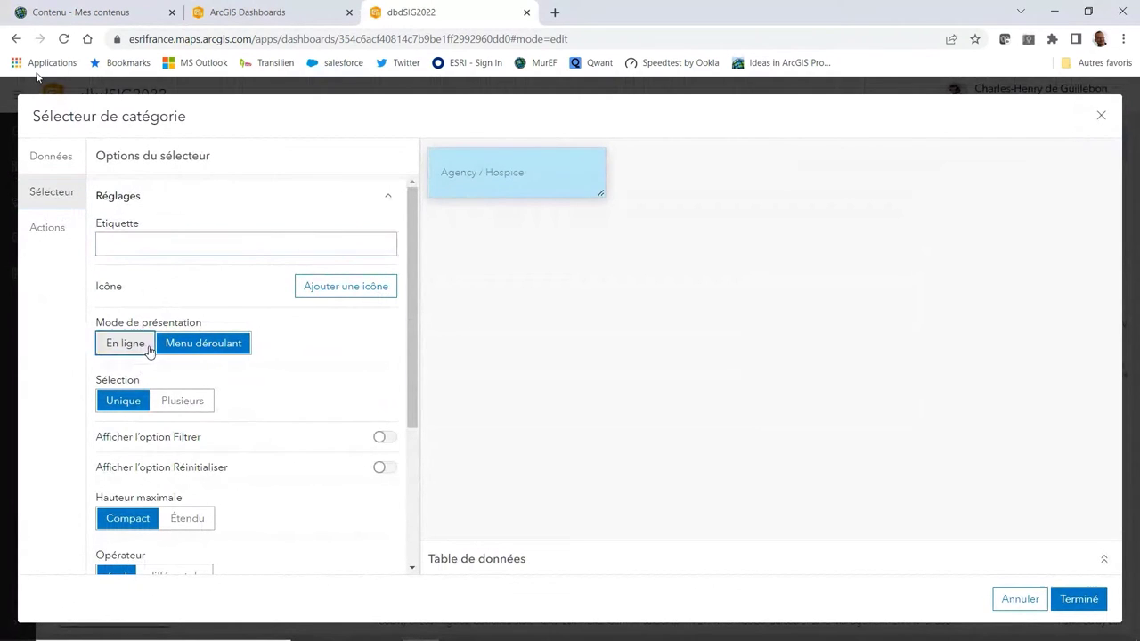
{"action": "left_click", "coordinate": [184, 403]}
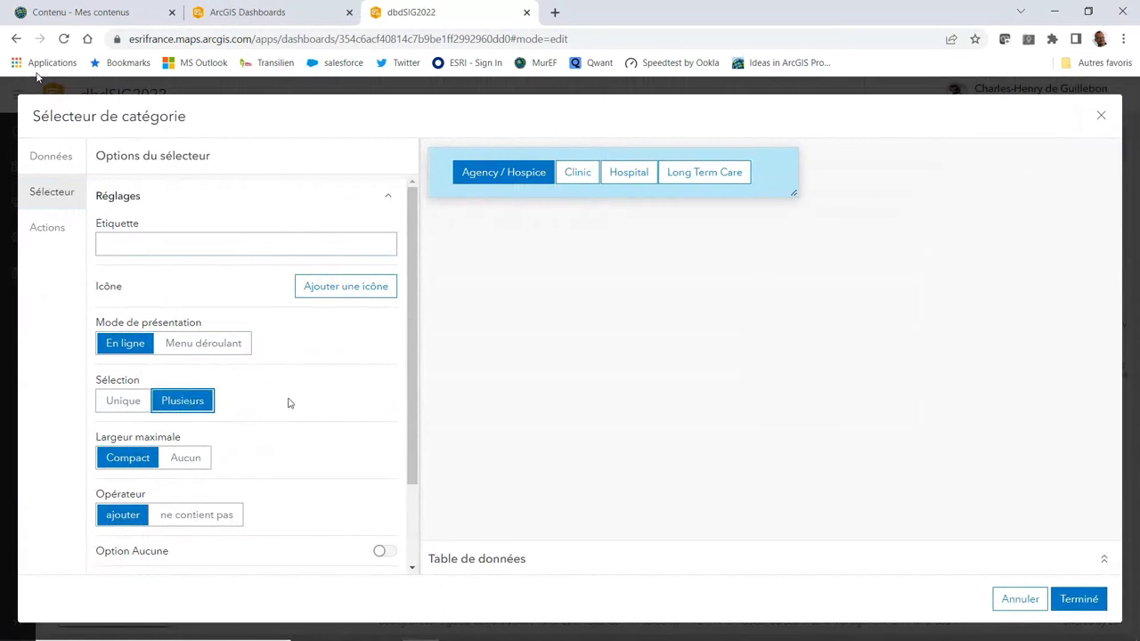
{"action": "scroll", "coordinate": [294, 403], "scroll_direction": "down", "scroll_amount": 2}
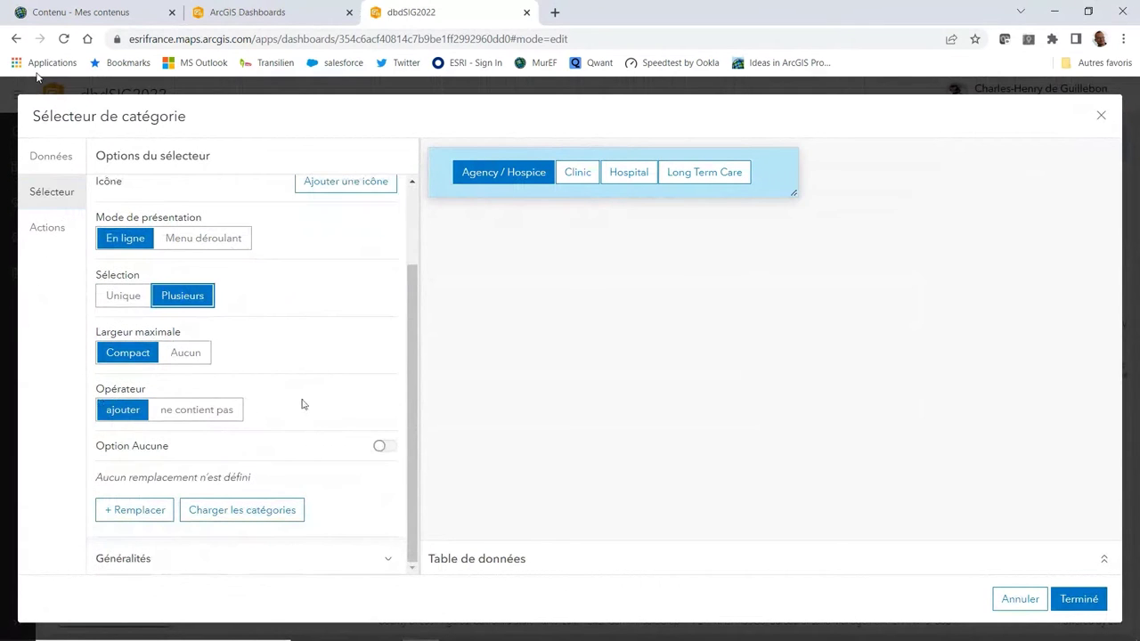
Turn on the category selector's Aucune option, placed first, and name the selector selTypesEtablissement.
{"action": "left_click", "coordinate": [383, 446]}
{"action": "scroll", "coordinate": [312, 412], "scroll_direction": "down", "scroll_amount": 2}
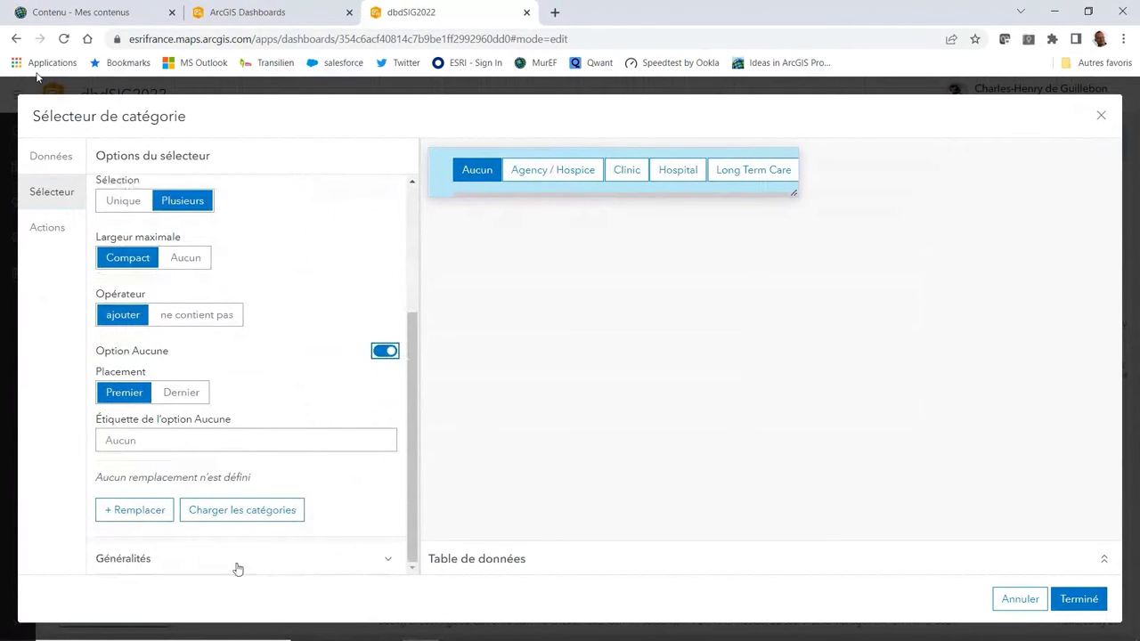
{"action": "left_click", "coordinate": [240, 560]}
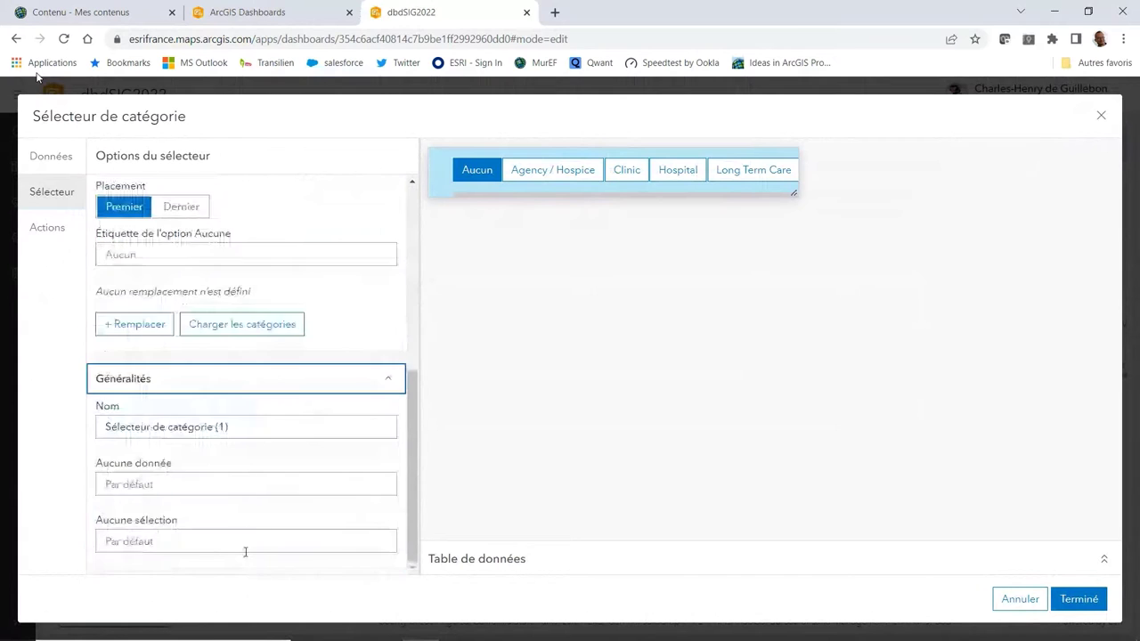
{"action": "left_click", "coordinate": [187, 428]}
{"action": "key", "text": "ctrl+a"}
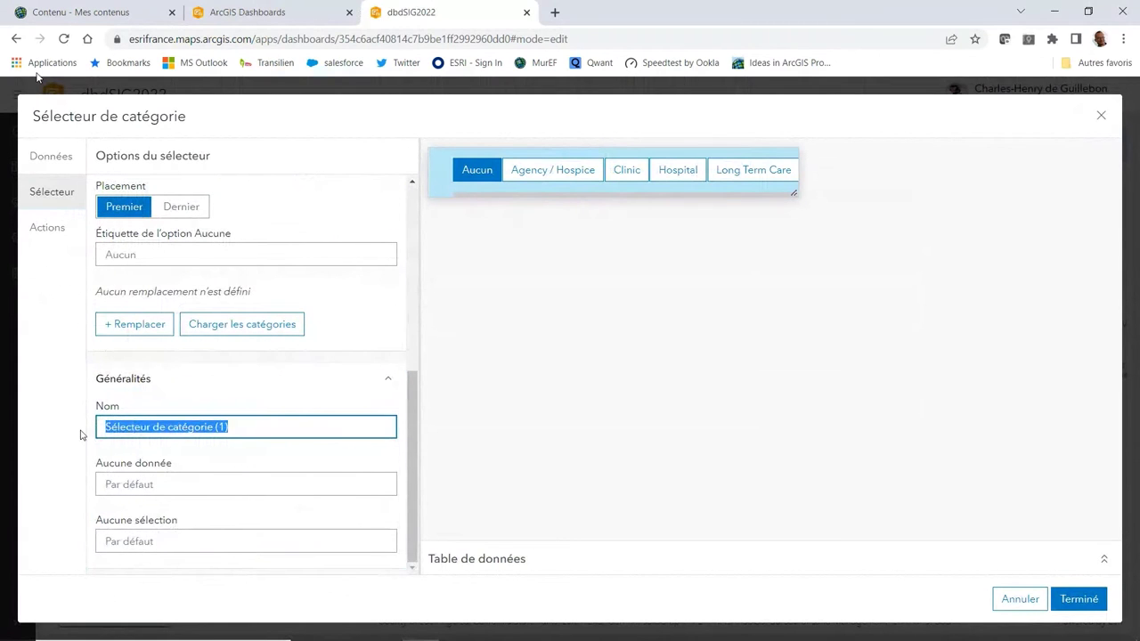
{"action": "type", "text": "selT"}
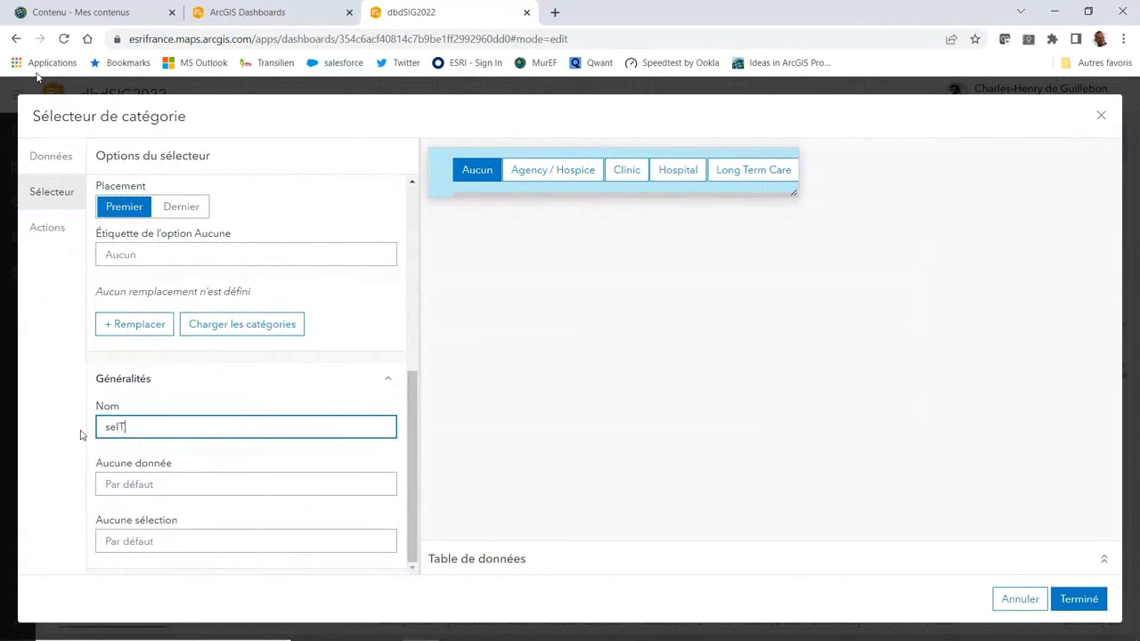
{"action": "type", "text": "ypesEtablissement"}
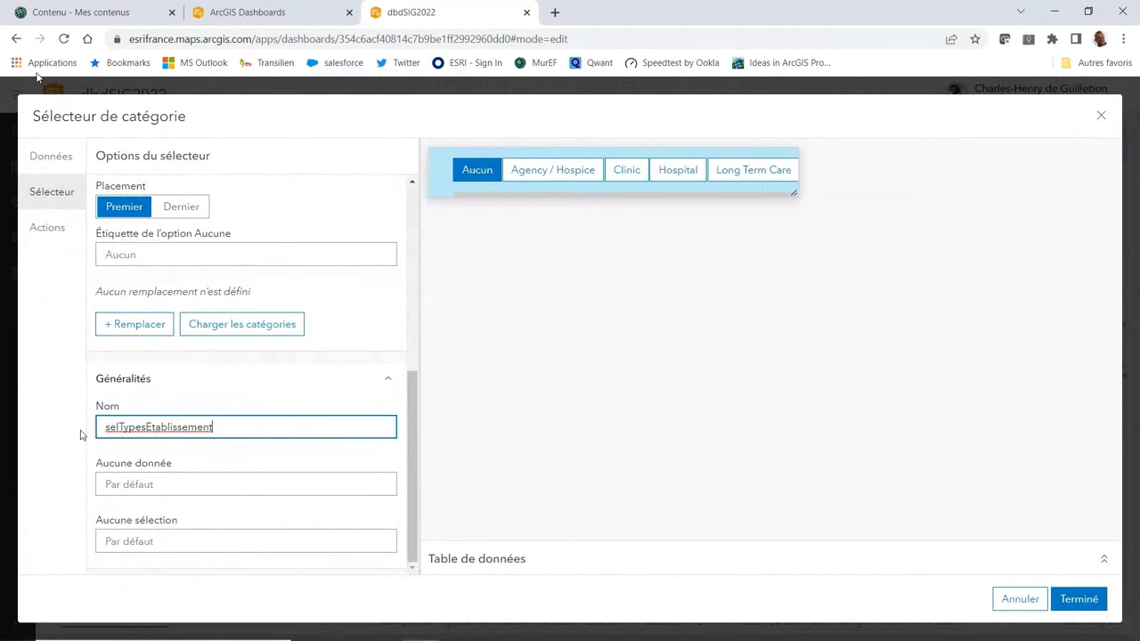
Make the selector filter the Los Angeles Health Care Facilities layer, ddsTypesEtablissement, indNbrEtablissements and listeEtablissements, and finish the selector.
{"action": "left_click", "coordinate": [49, 241]}
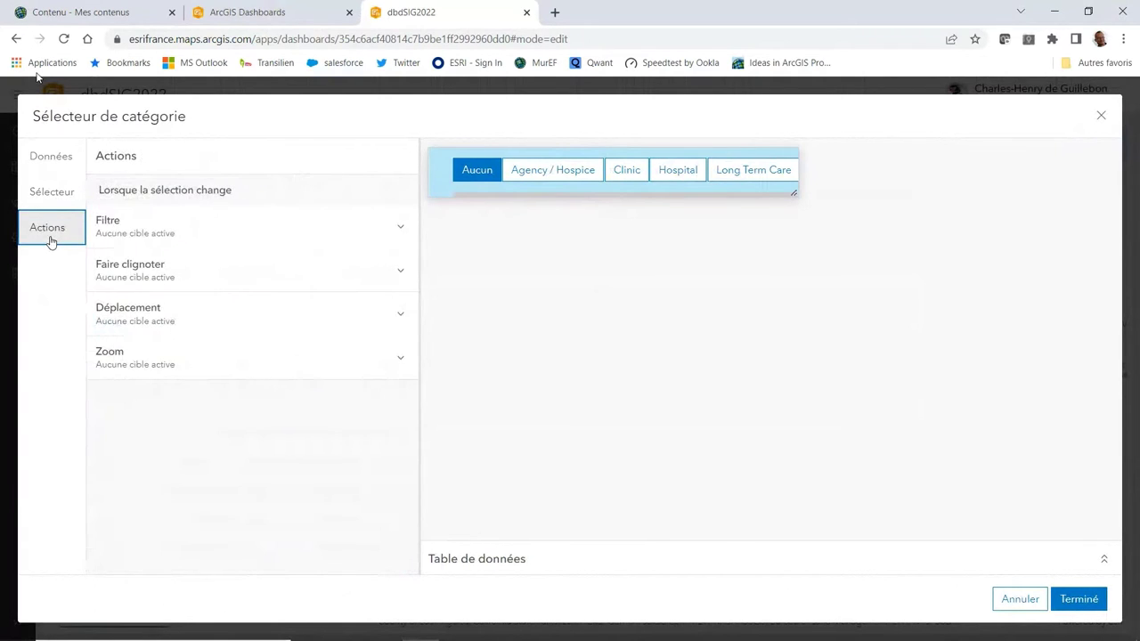
{"action": "left_click", "coordinate": [288, 239]}
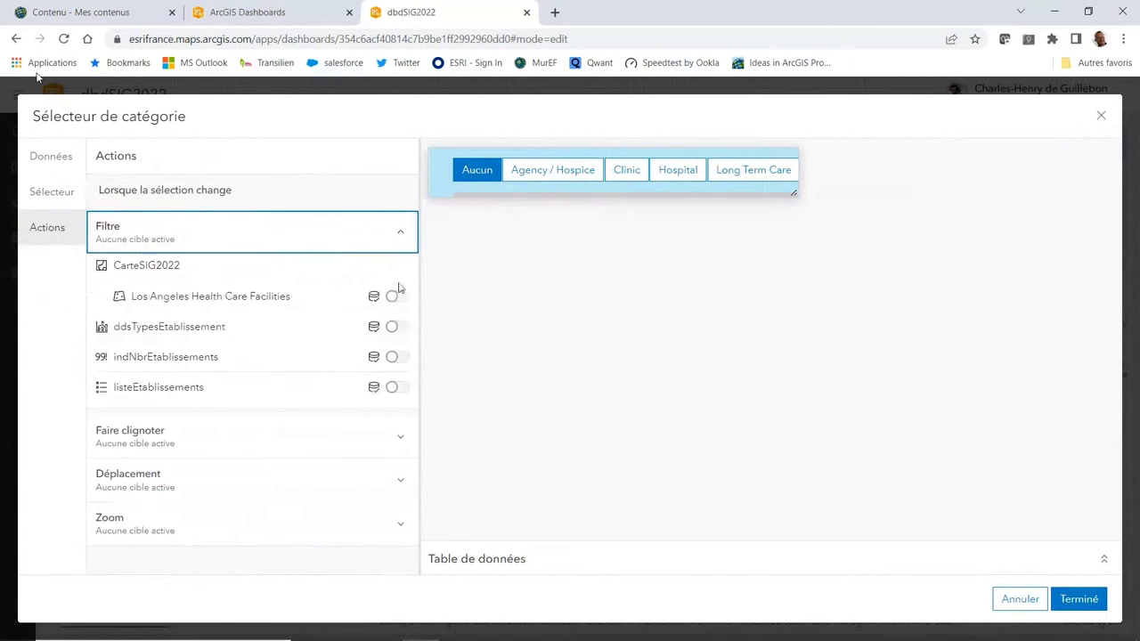
{"action": "left_click", "coordinate": [393, 299]}
{"action": "left_click", "coordinate": [394, 349]}
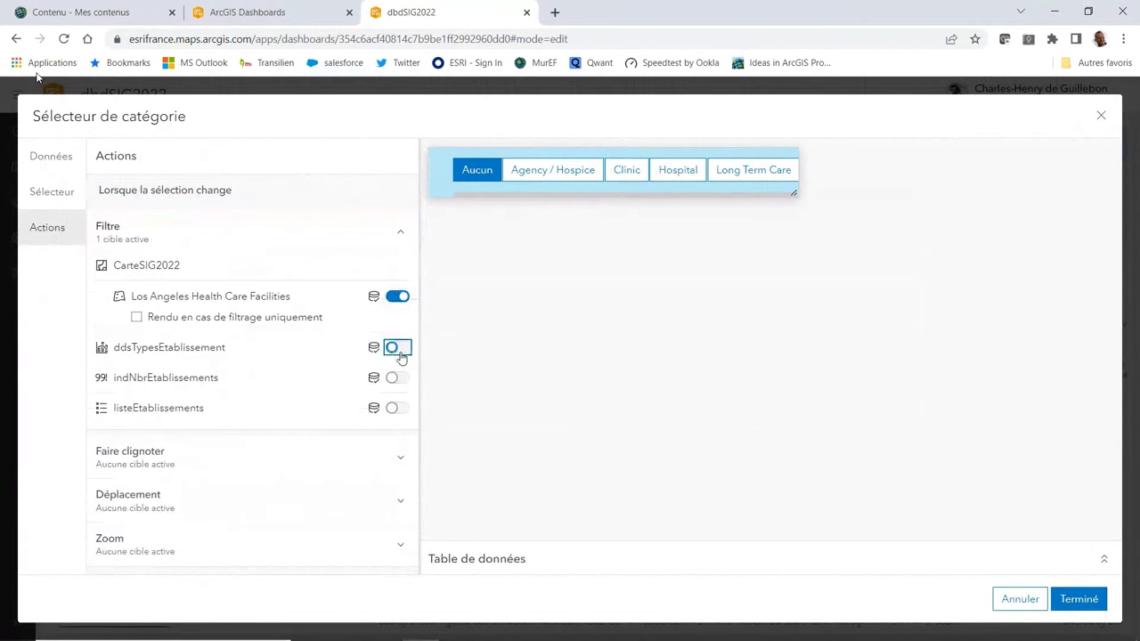
{"action": "left_click", "coordinate": [385, 398]}
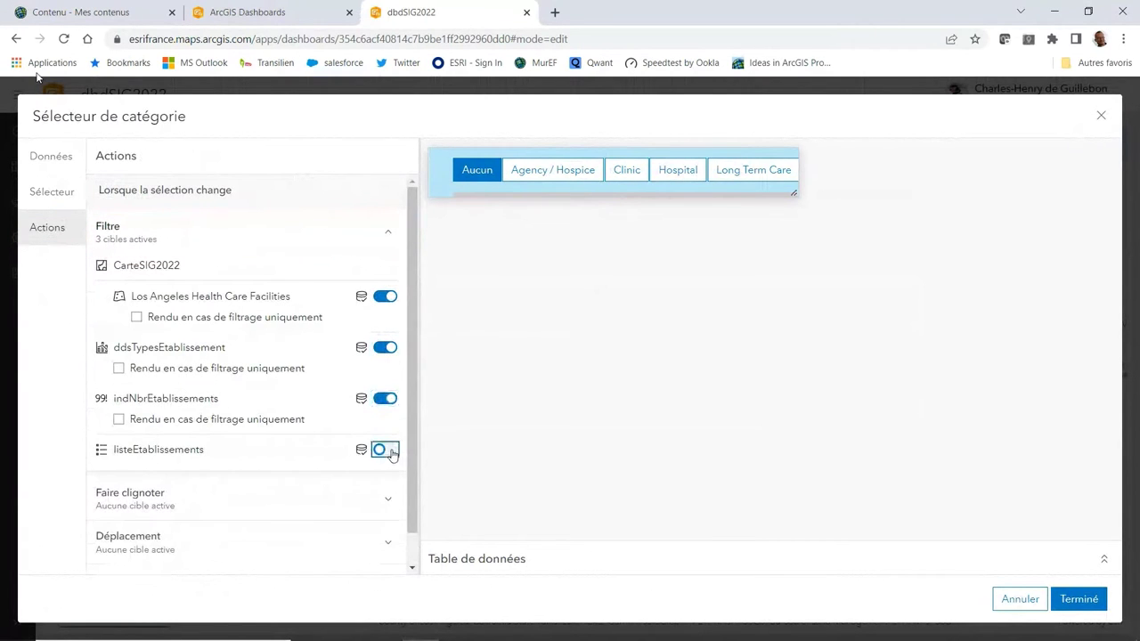
{"action": "left_click", "coordinate": [385, 449]}
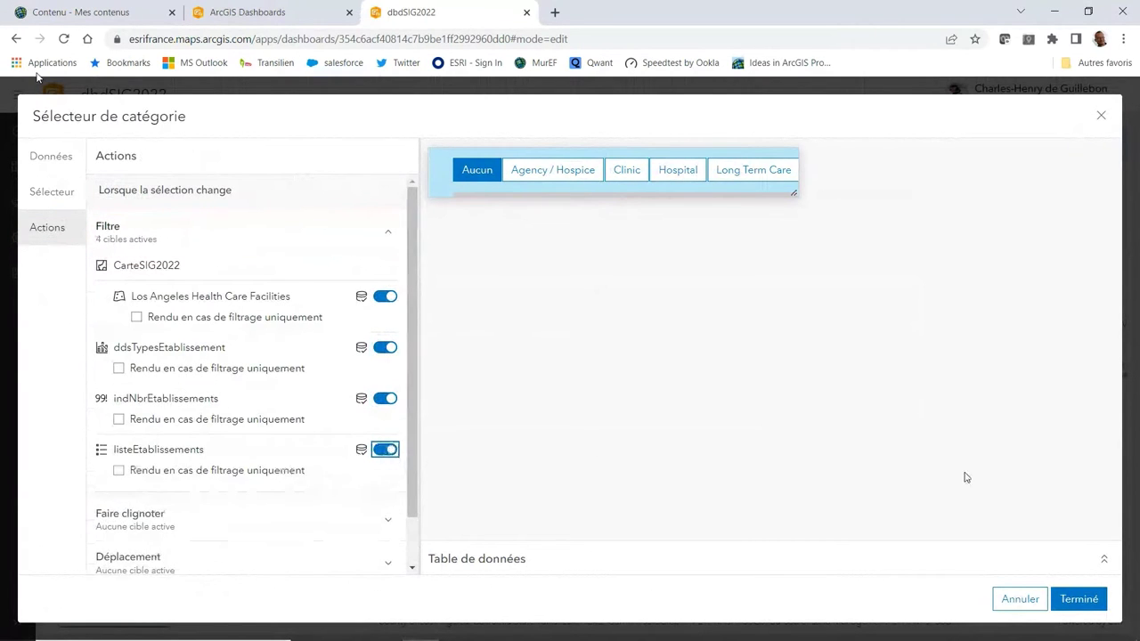
{"action": "left_click", "coordinate": [1079, 599]}
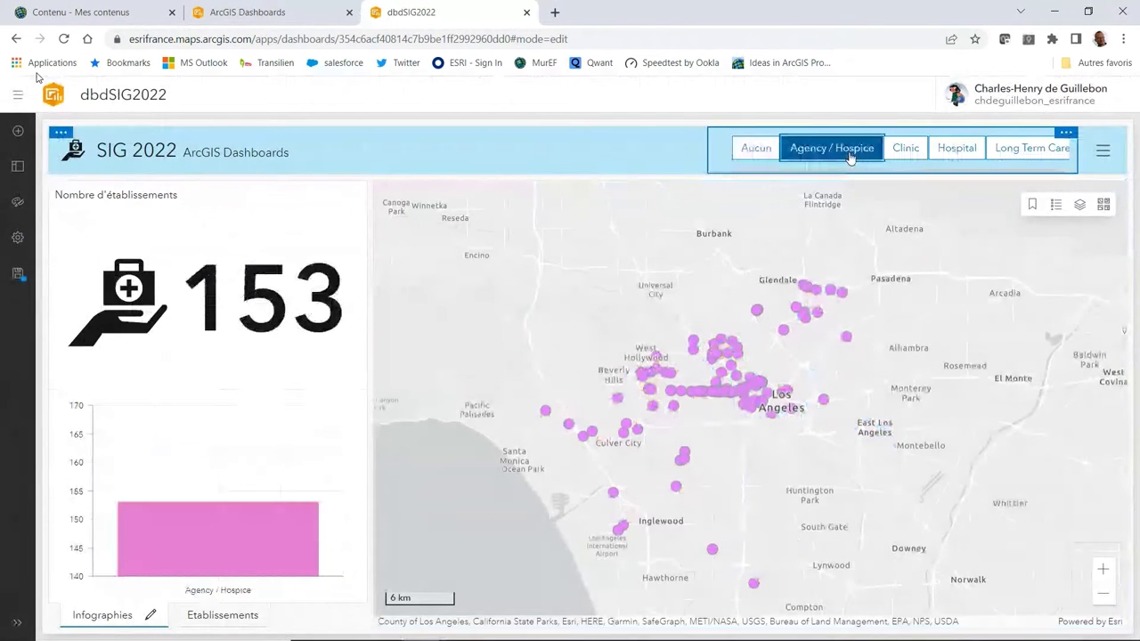
Test the header selector with combinations of Agency / Hospice, Clinic, Hospital and Long Term Care, and reset it to Aucun.
{"action": "left_click", "coordinate": [906, 152]}
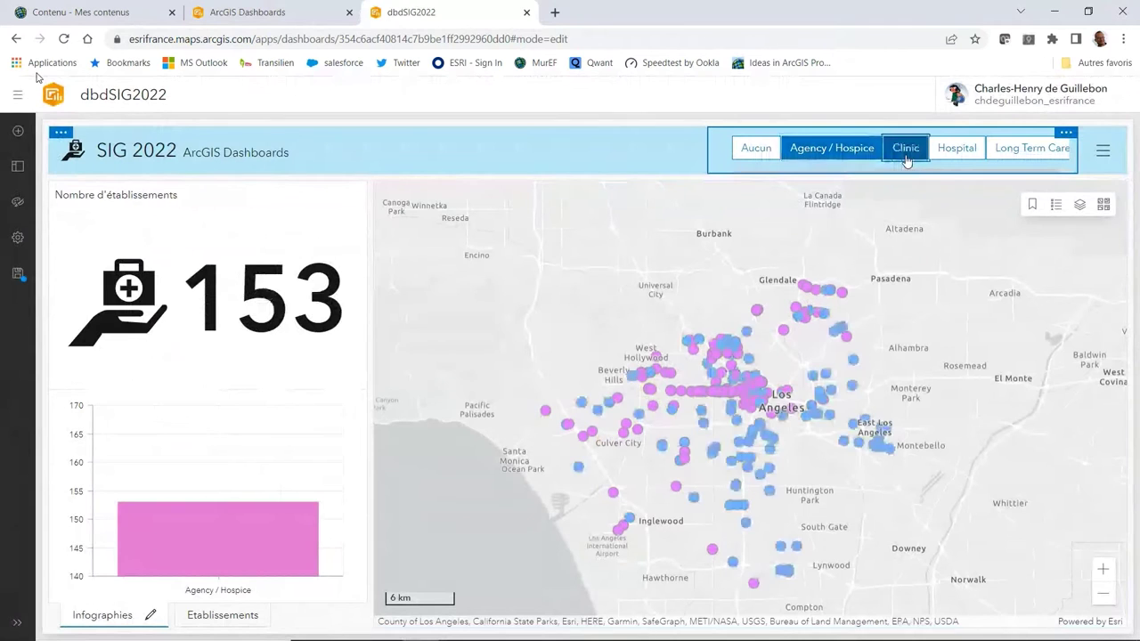
{"action": "left_click", "coordinate": [964, 150]}
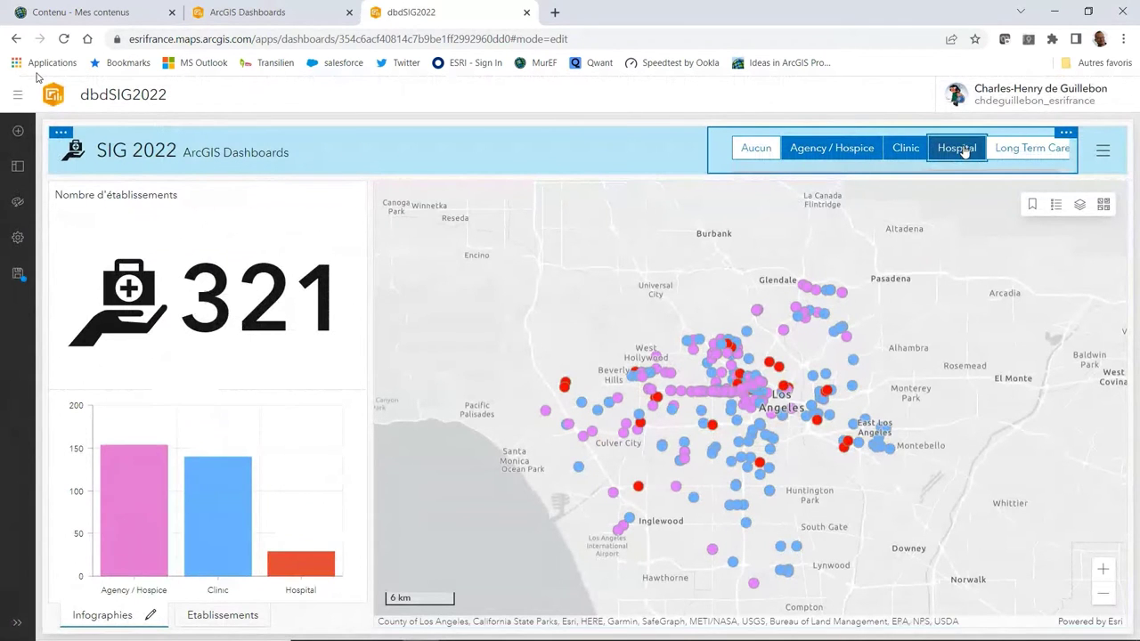
{"action": "left_click", "coordinate": [962, 150]}
{"action": "left_click", "coordinate": [1016, 152]}
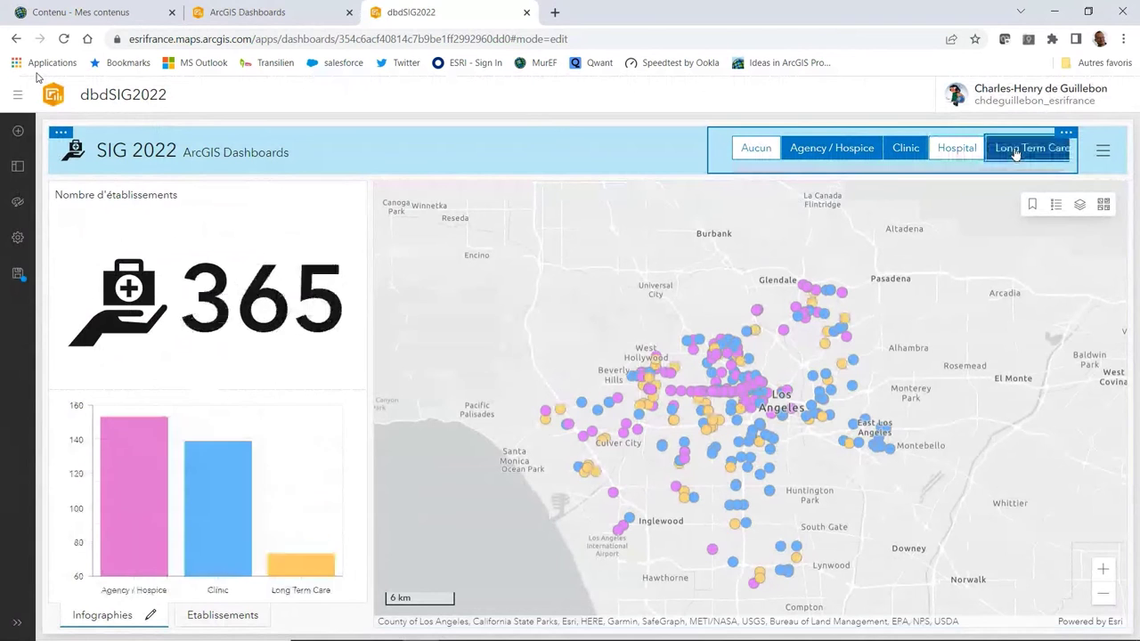
{"action": "left_click", "coordinate": [756, 152]}
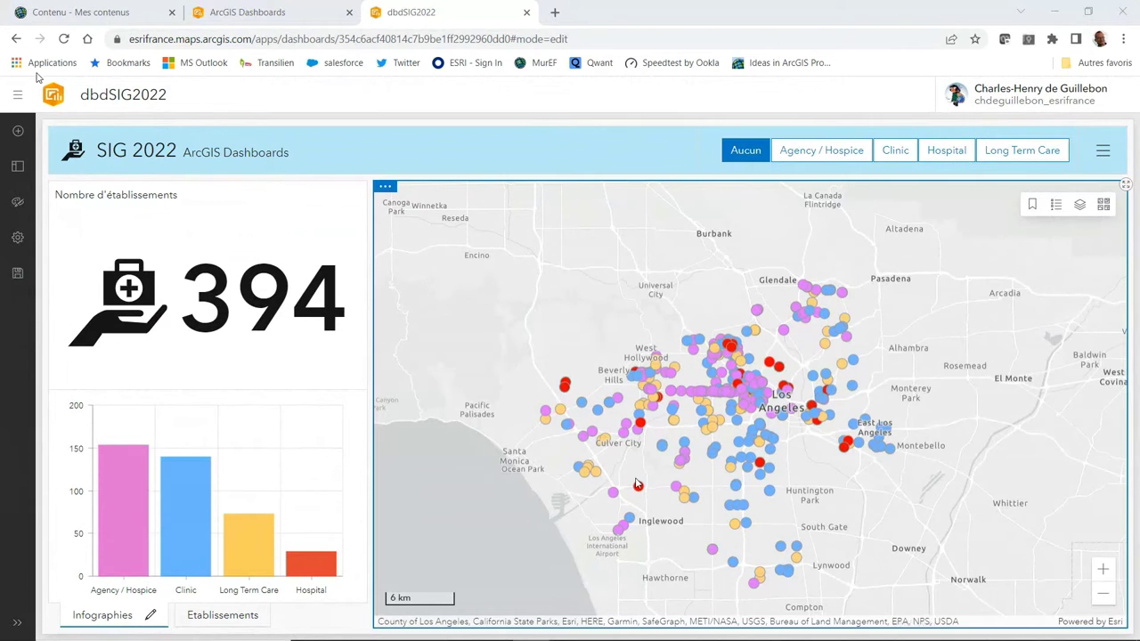
Show the Etablissements list and test filtering it by Clinic, by Clinic with Hospital, and by Hospital alone.
{"action": "left_click", "coordinate": [234, 615]}
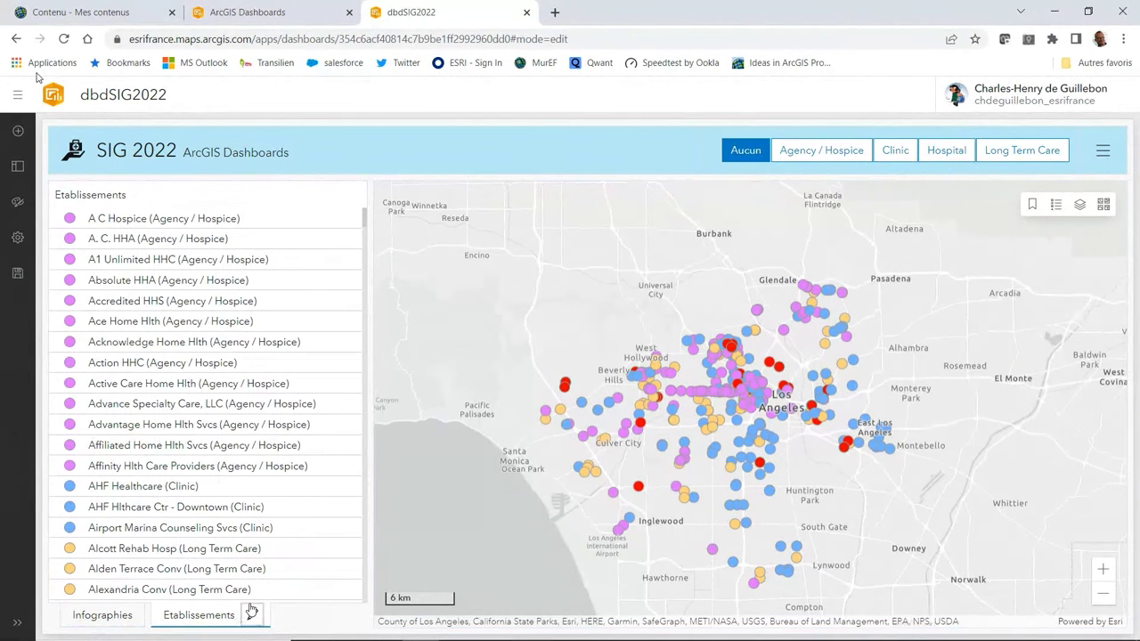
{"action": "left_click", "coordinate": [896, 151]}
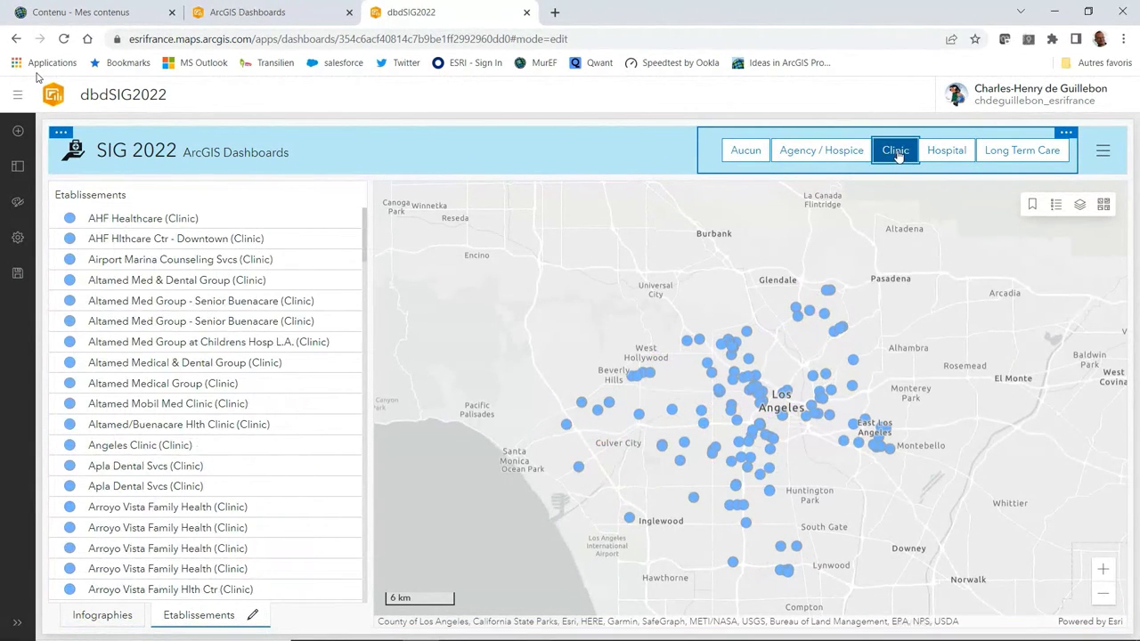
{"action": "left_click", "coordinate": [944, 158]}
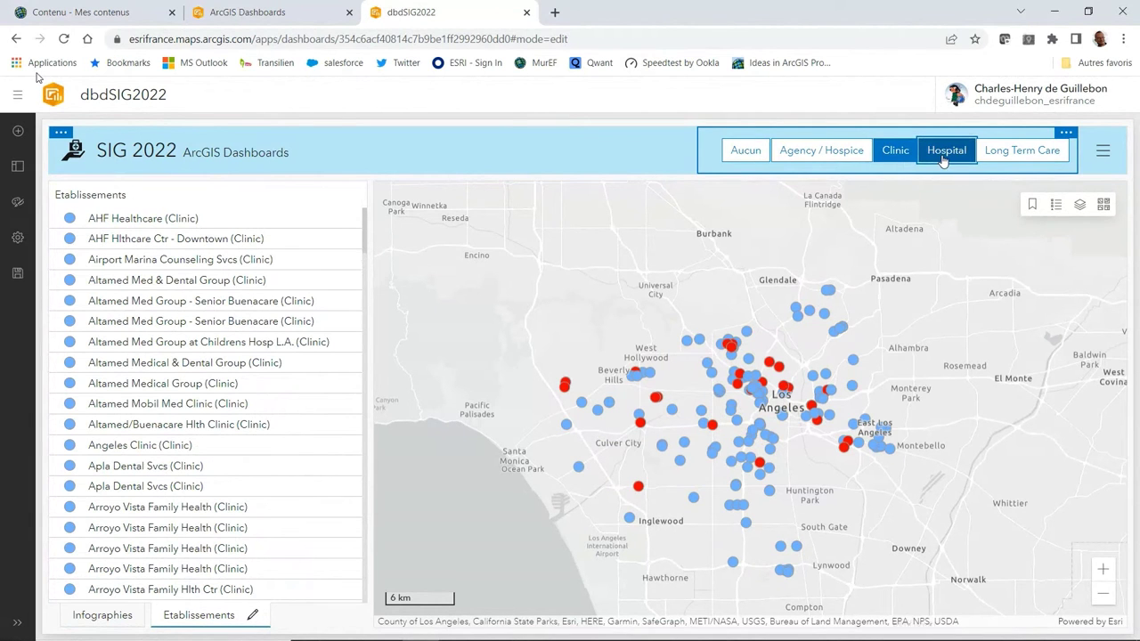
{"action": "left_click", "coordinate": [893, 153]}
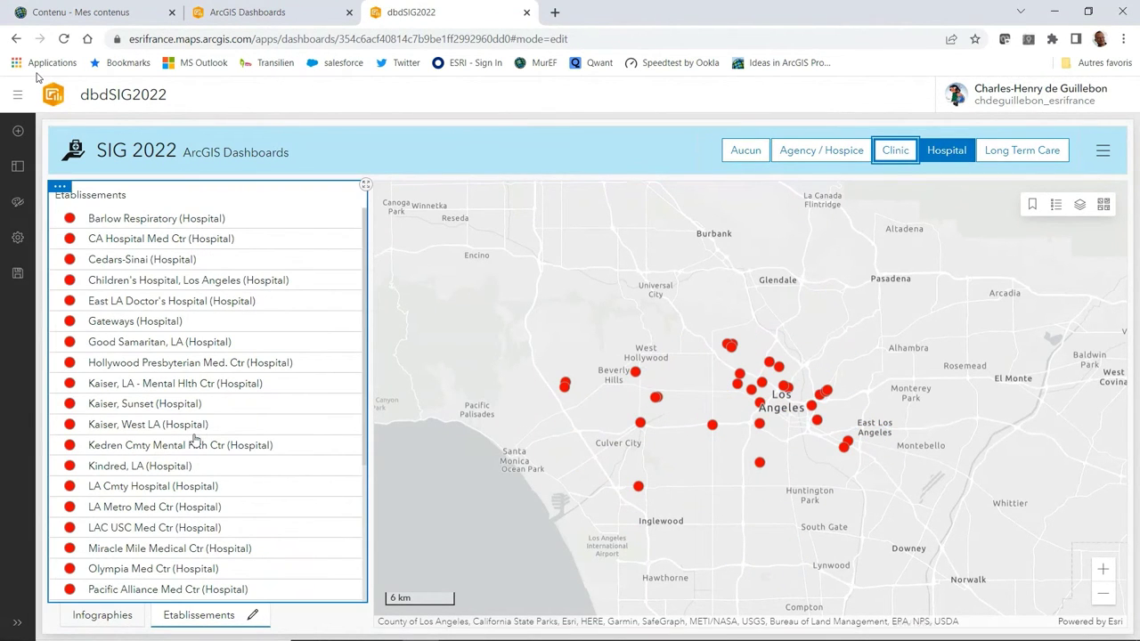
Select and deselect Good Samaritan, LA in the list to test the map zoom, and reset the category filter to Aucun.
{"action": "left_click", "coordinate": [193, 346]}
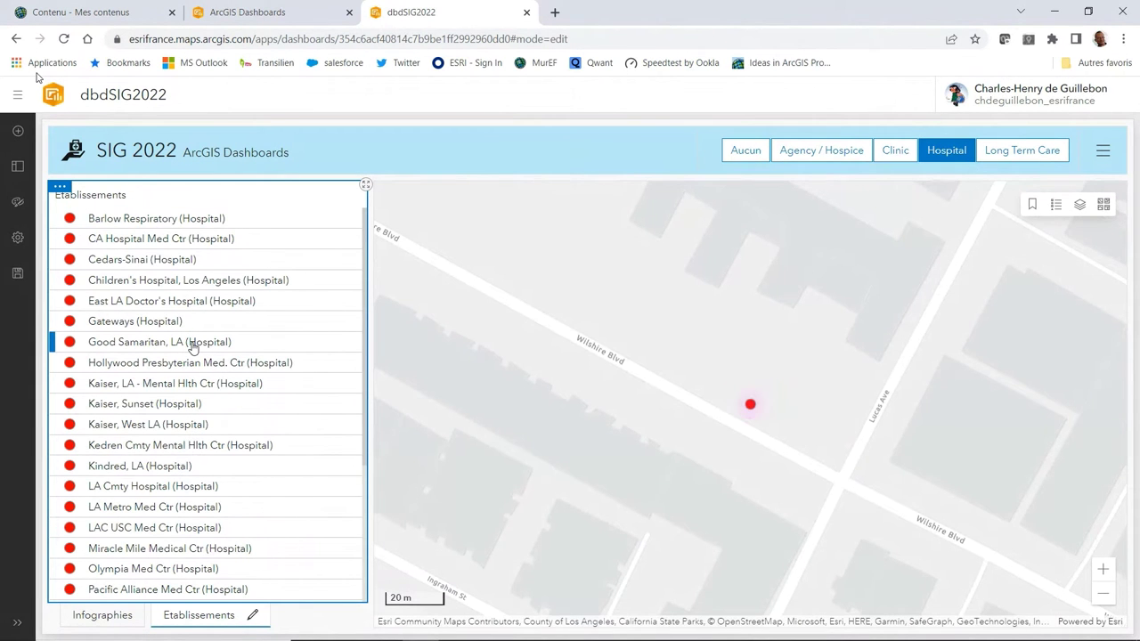
{"action": "left_click", "coordinate": [193, 345]}
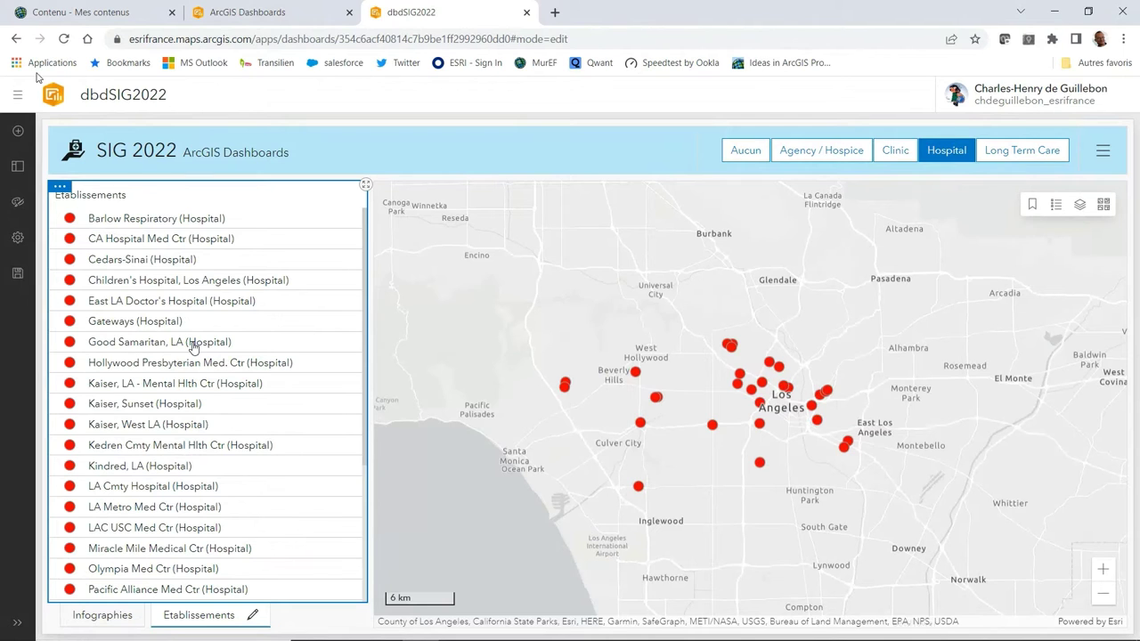
{"action": "left_click", "coordinate": [747, 150]}
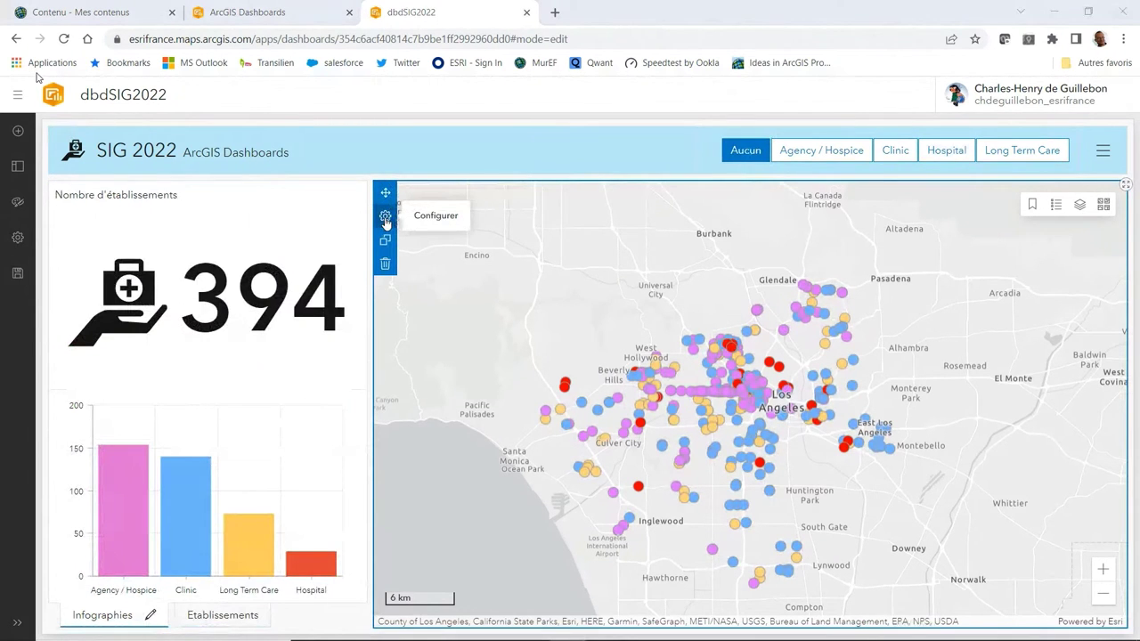
Configure the map so that extent changes filter ddsTypesEtablissement, indNbrEtablissements and listeEtablissements.
{"action": "left_click", "coordinate": [384, 218]}
{"action": "left_click", "coordinate": [372, 256]}
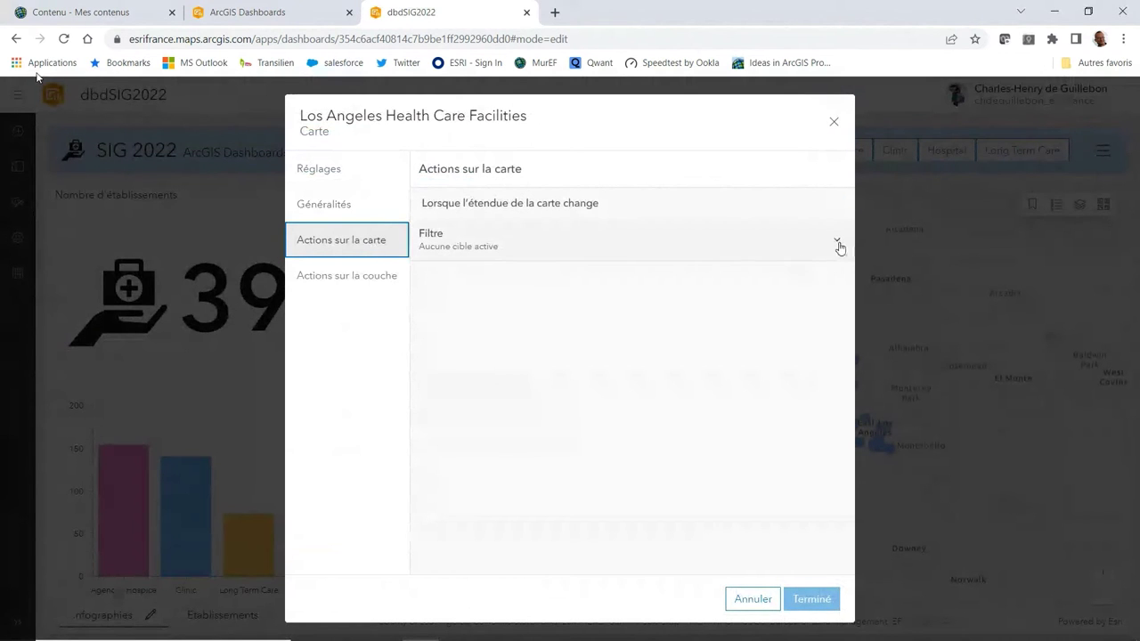
{"action": "left_click", "coordinate": [837, 243]}
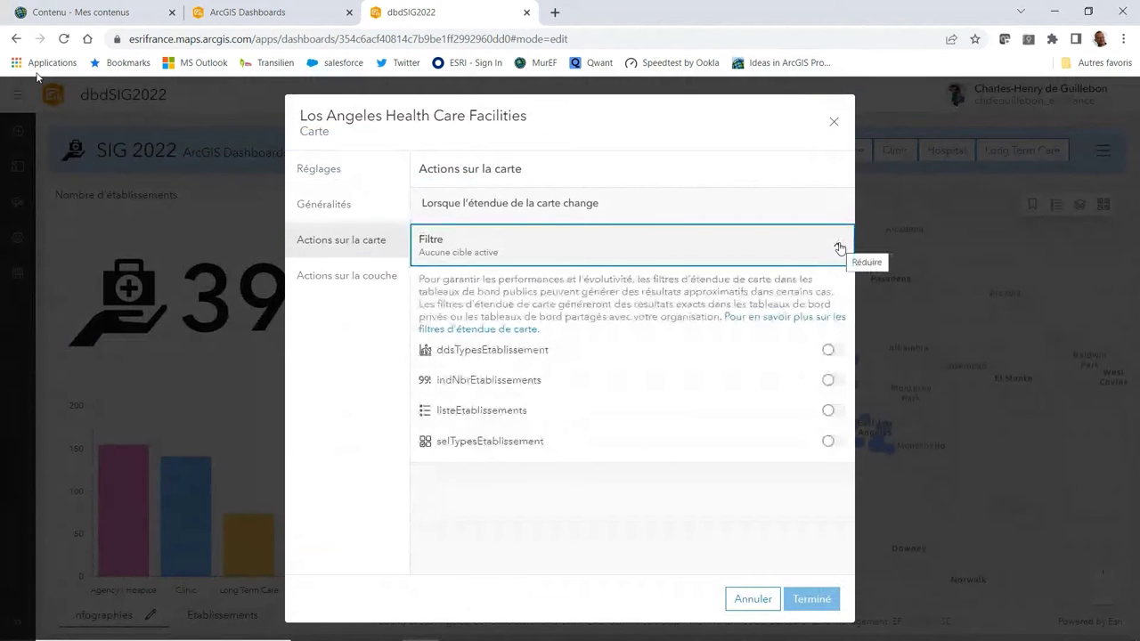
{"action": "left_click", "coordinate": [834, 350]}
{"action": "left_click", "coordinate": [834, 380]}
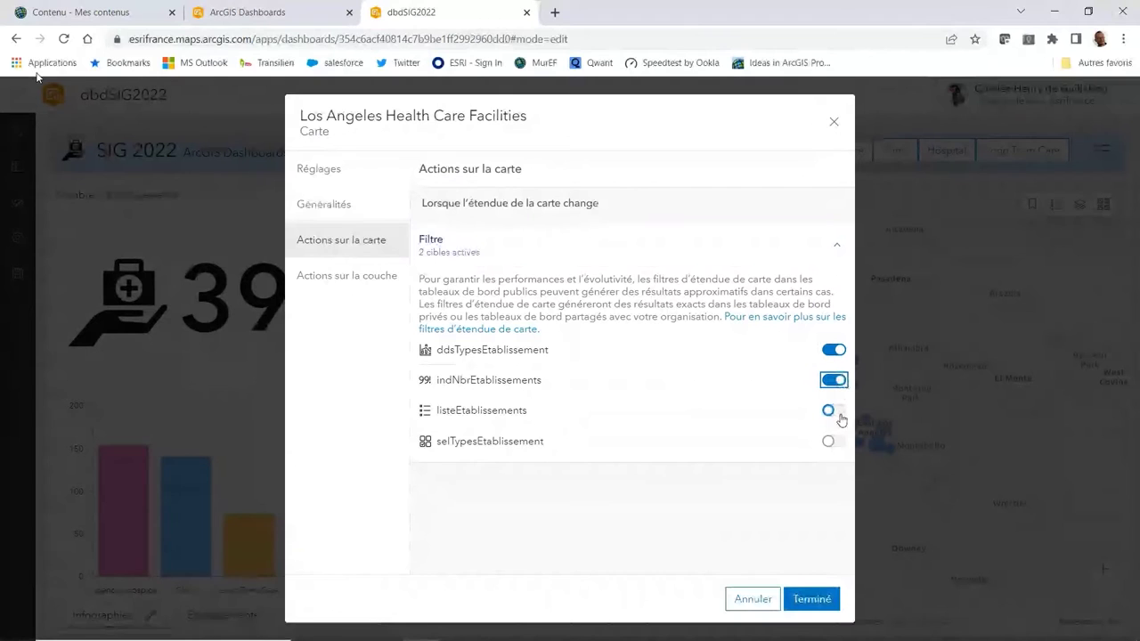
{"action": "left_click", "coordinate": [841, 415]}
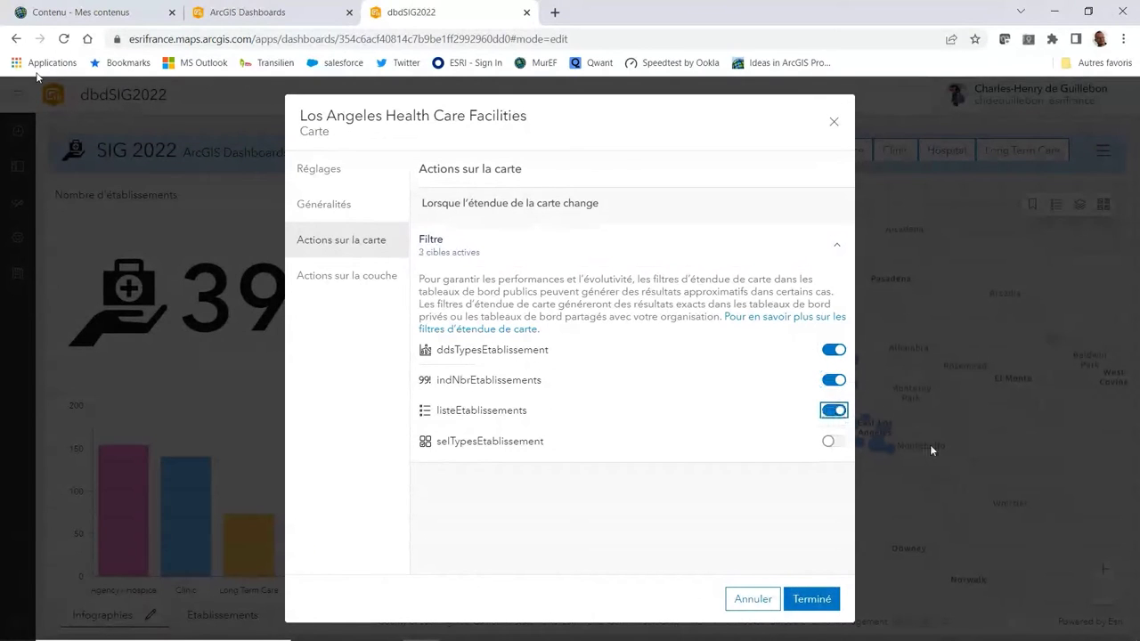
{"action": "left_click", "coordinate": [811, 600]}
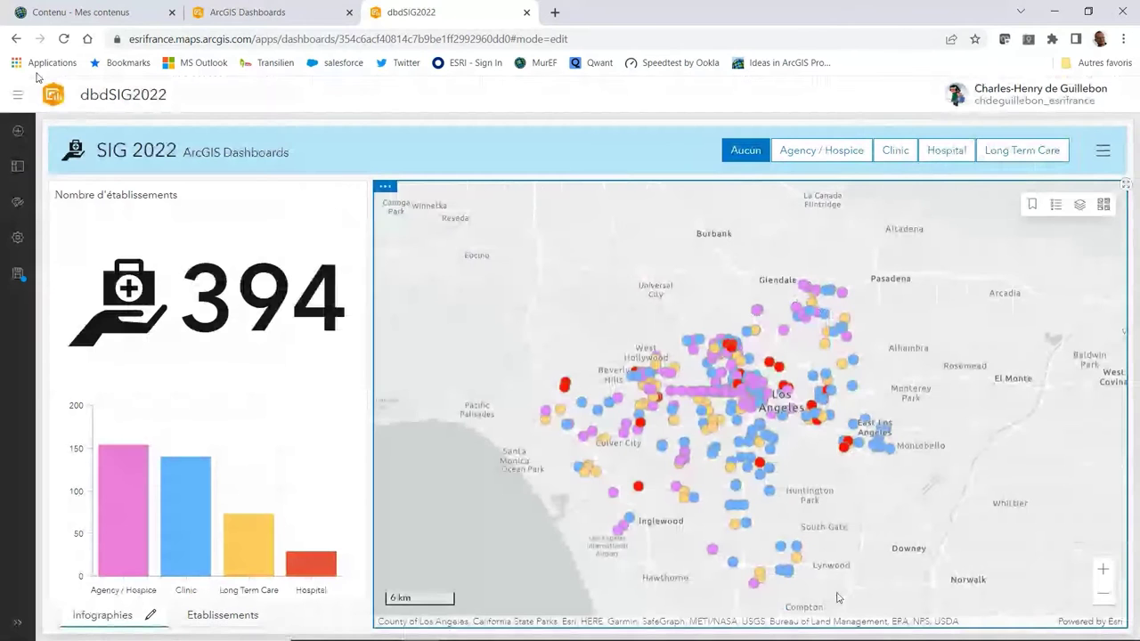
Test the extent filter with the Downtown Los Angeles bookmark and a closer zoom, checking the Etablissements list and the Infographies.
{"action": "left_click", "coordinate": [1032, 206]}
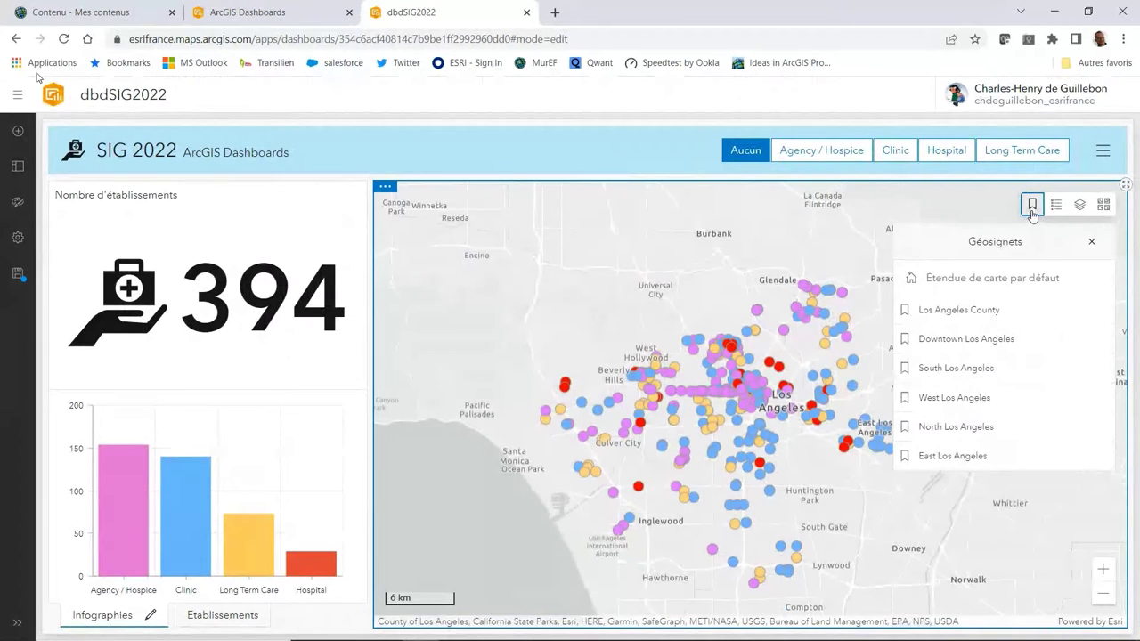
{"action": "left_click", "coordinate": [971, 339]}
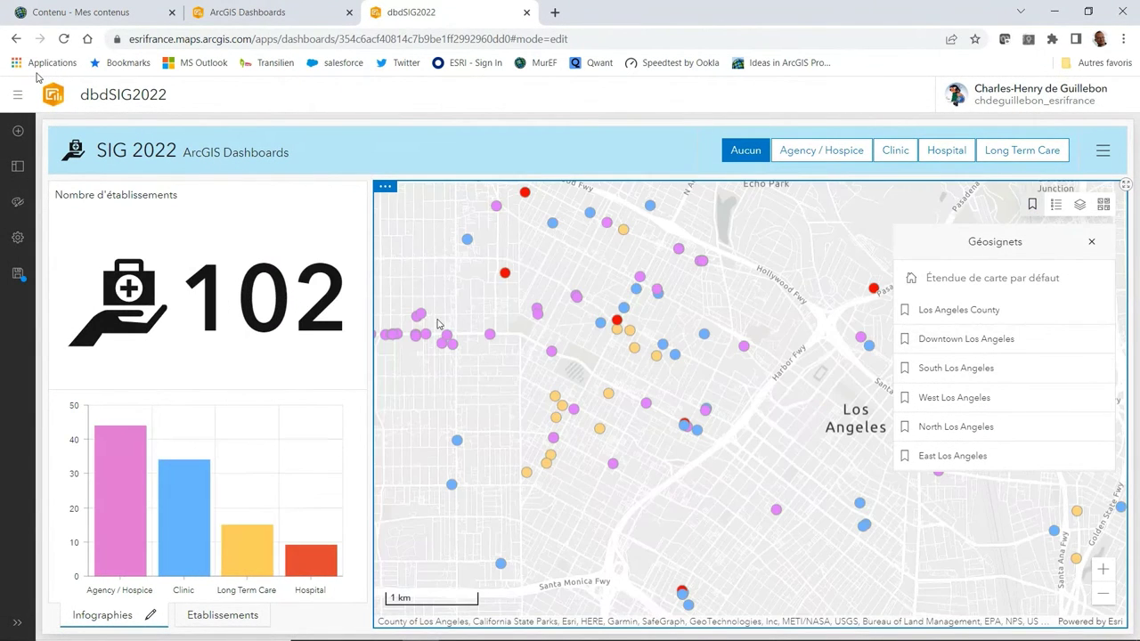
{"action": "left_click", "coordinate": [222, 614]}
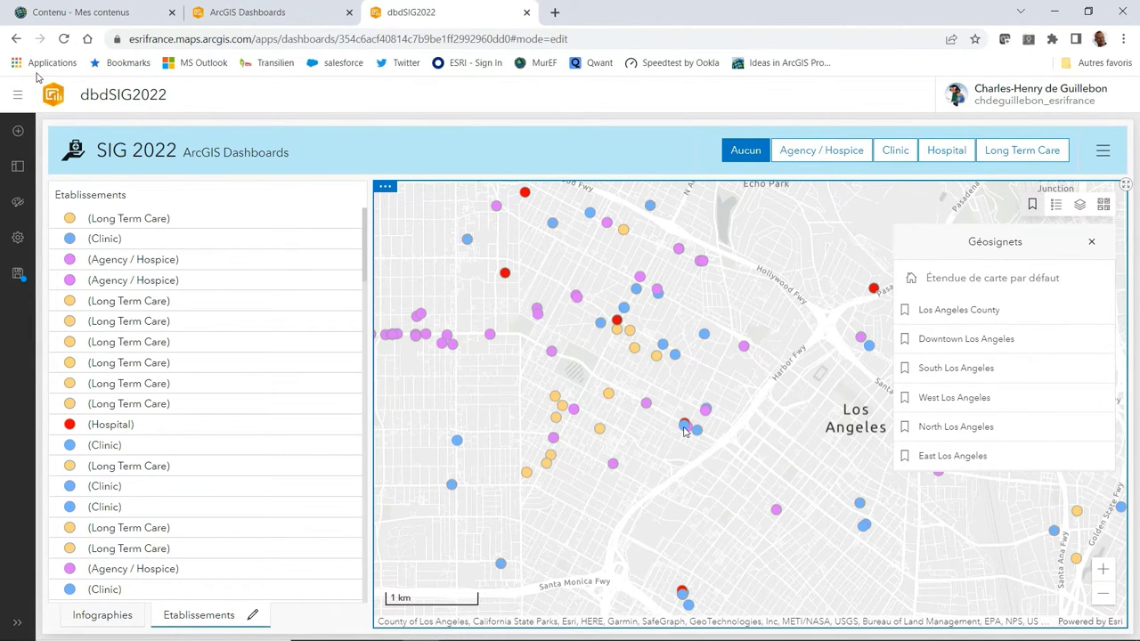
{"action": "scroll", "coordinate": [685, 431], "scroll_direction": "up", "scroll_amount": 3}
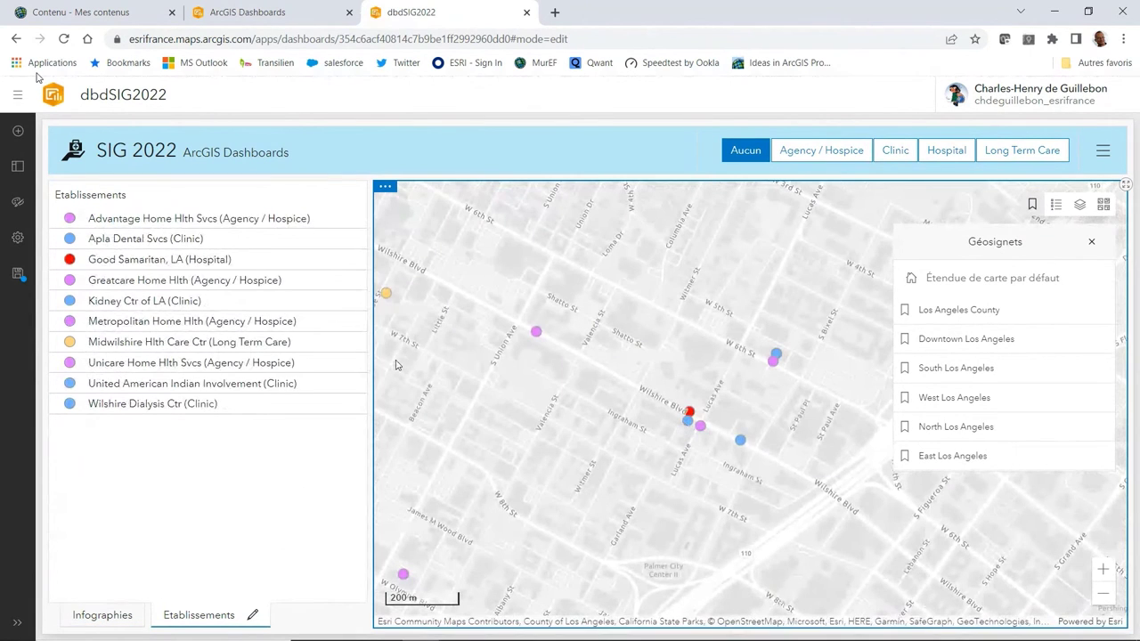
{"action": "left_click", "coordinate": [103, 615]}
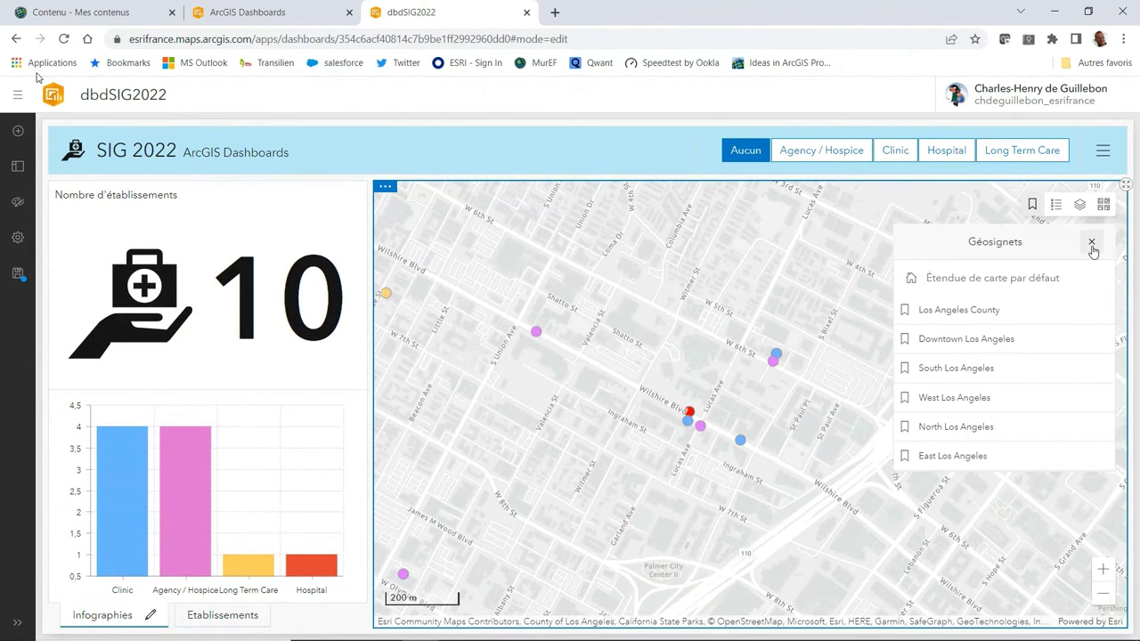
Return the map to its default extent and check the Etablissements list and the Infographies again.
{"action": "left_click", "coordinate": [972, 280]}
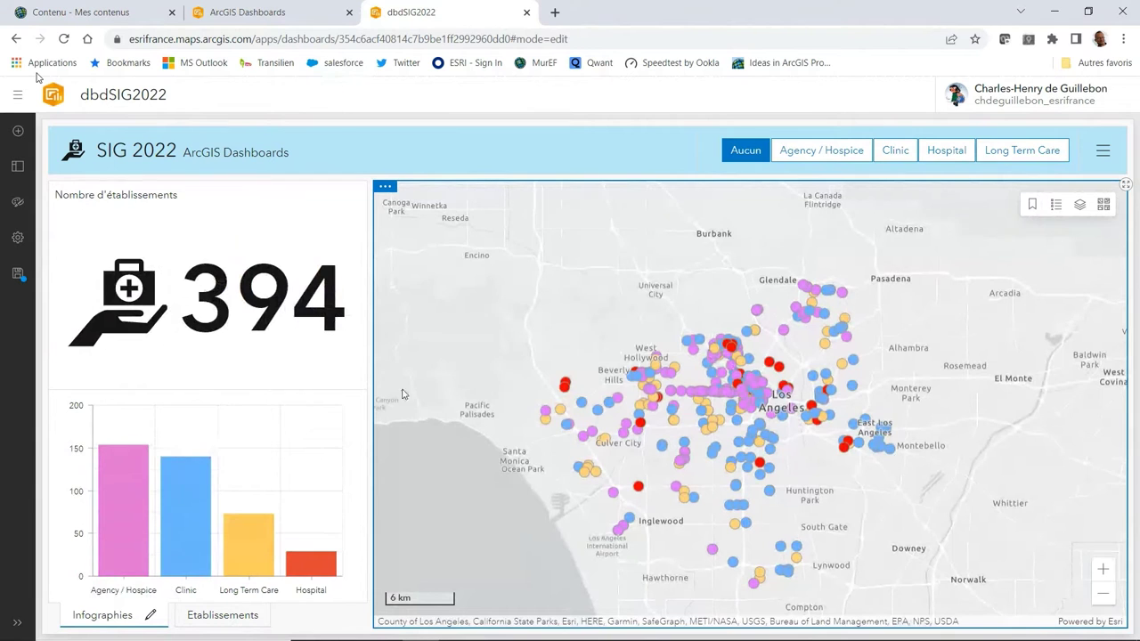
{"action": "left_click", "coordinate": [228, 613]}
{"action": "left_click", "coordinate": [105, 616]}
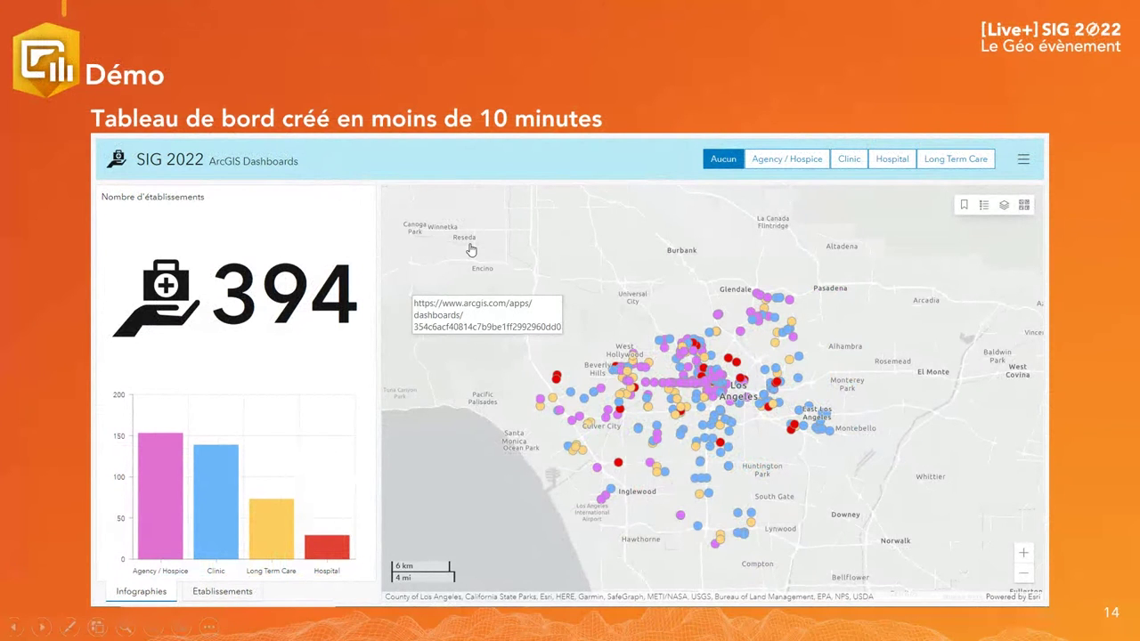
{"action": "key", "text": "Right"}
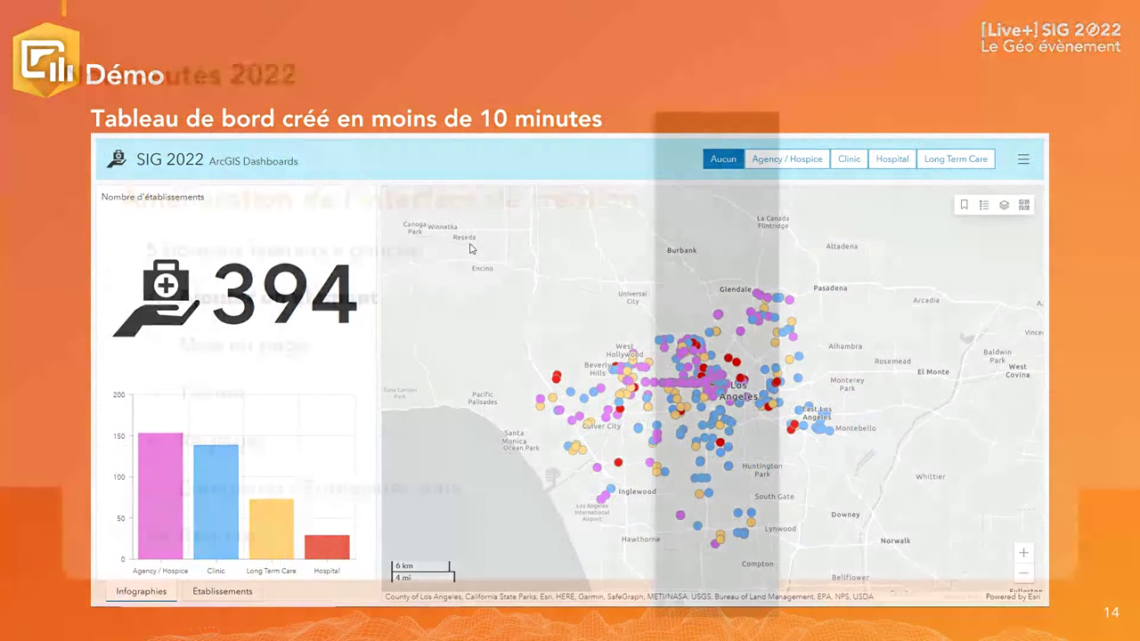